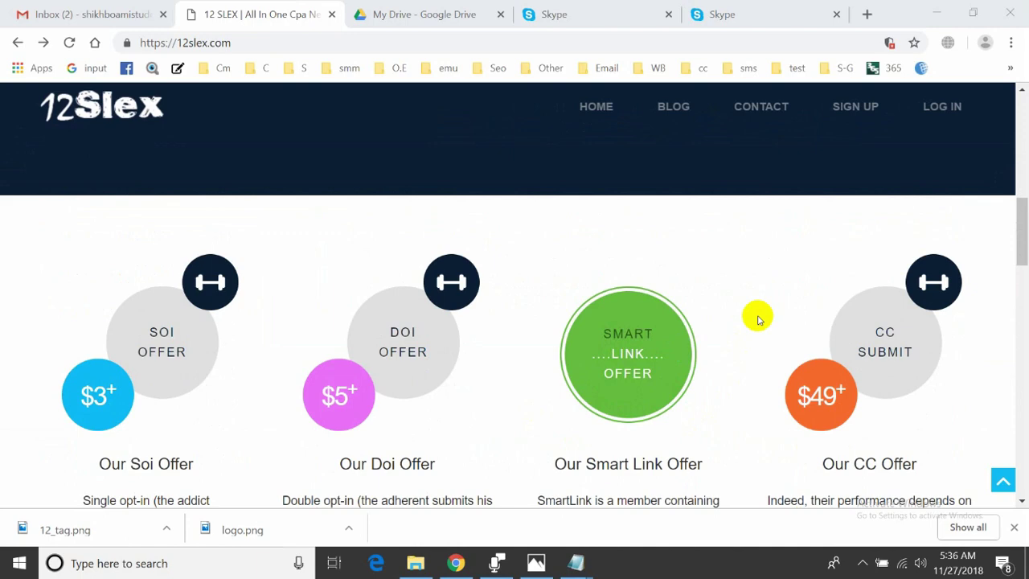
Open the 12Slex affiliate sign-up page from the site's web address
scroll(758, 319, "up", 1)
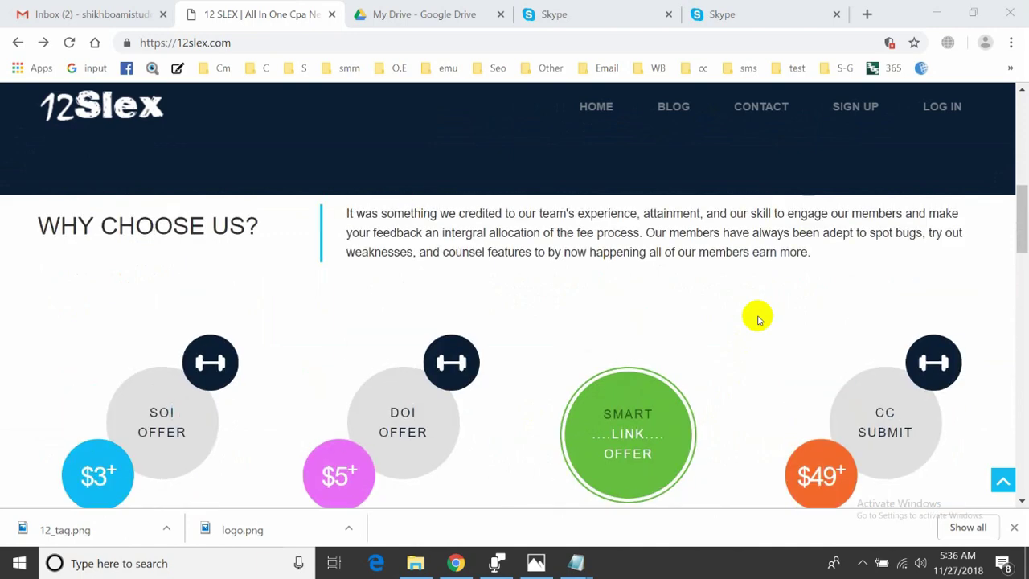
scroll(758, 320, "up", 6)
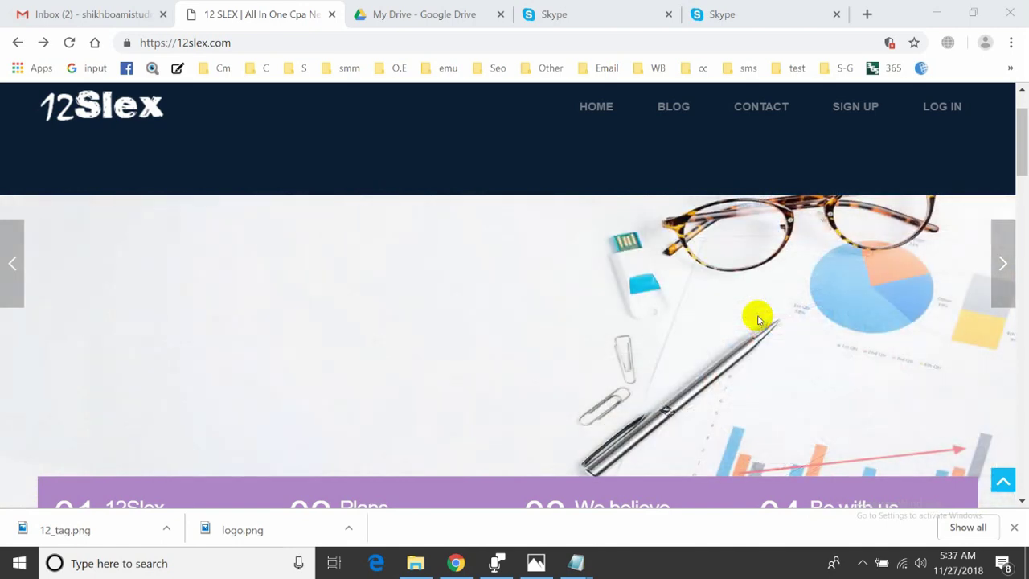
scroll(759, 314, "up", 3)
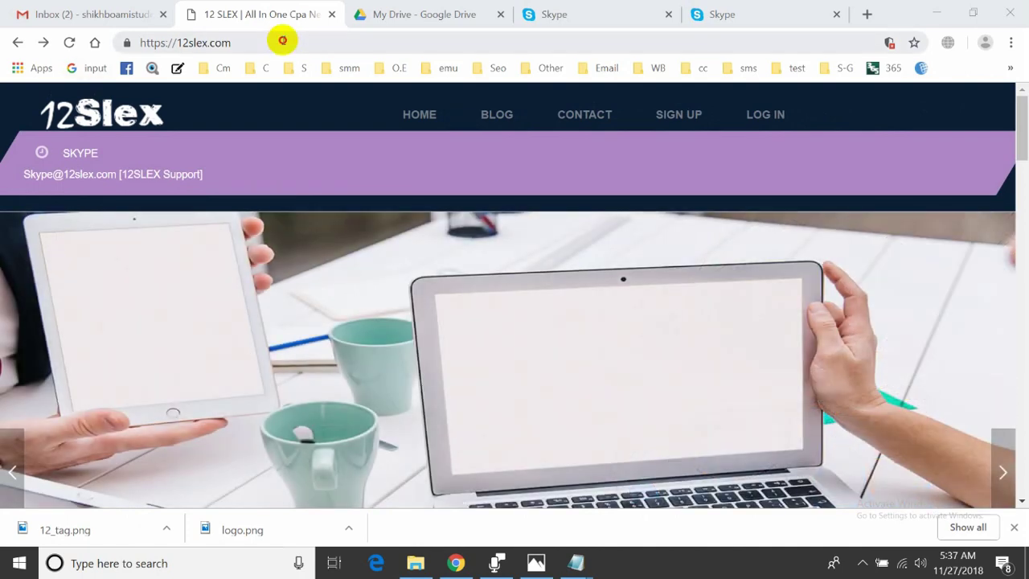
left_click(282, 40)
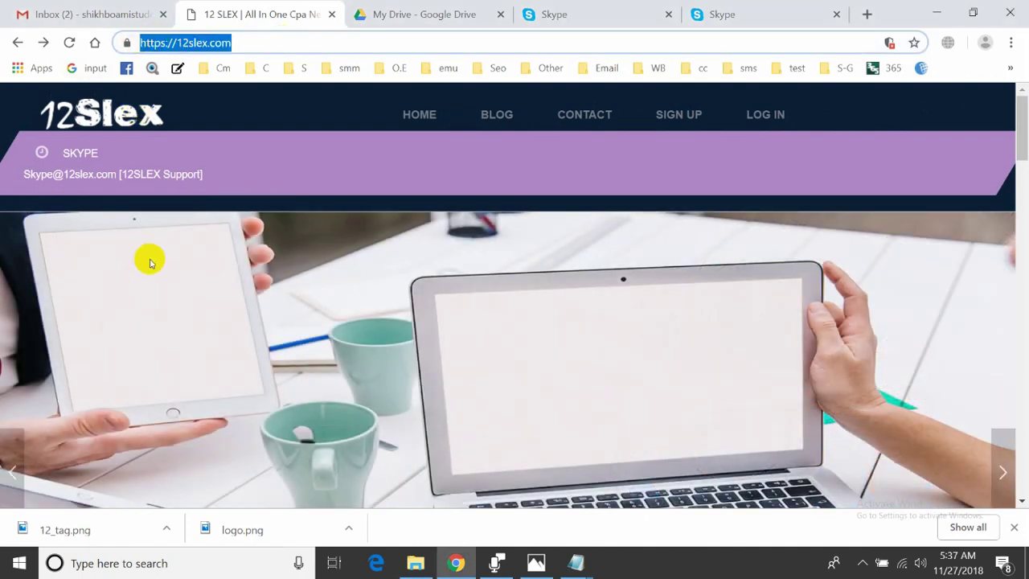
left_click(668, 117)
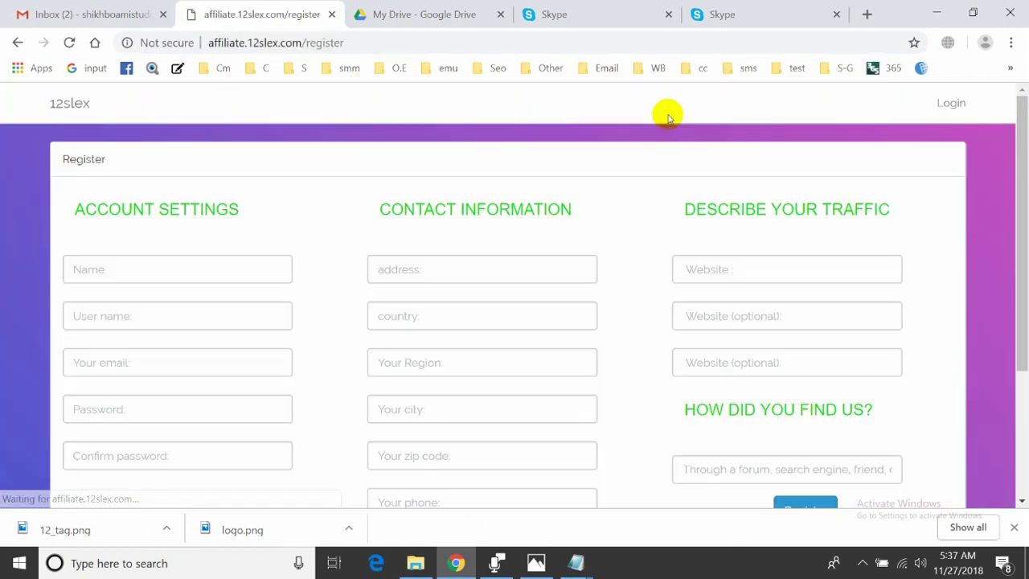
left_click(96, 363)
type("s")
key("Down")
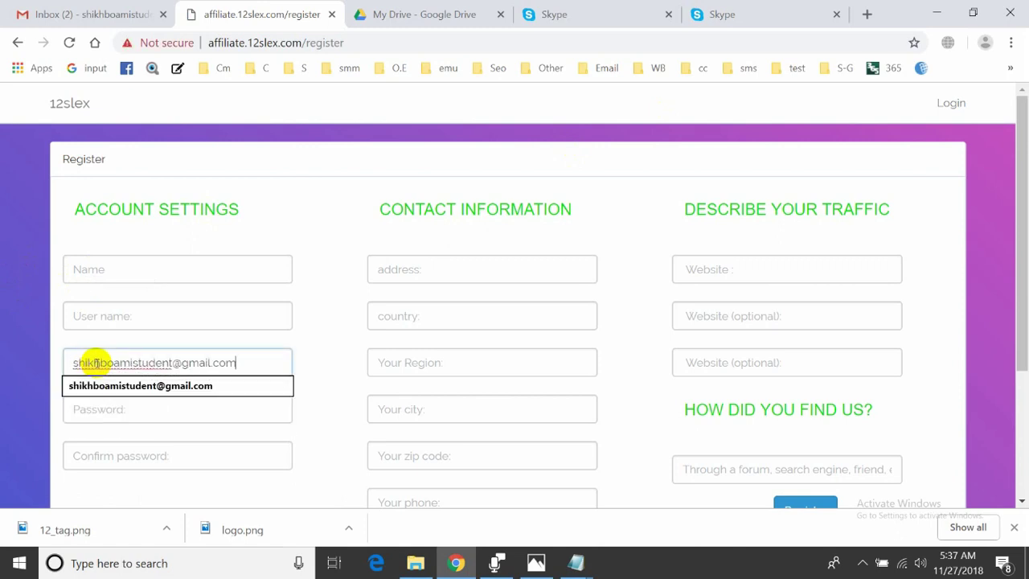
key("Return")
left_click(110, 325)
key("ctrl+v")
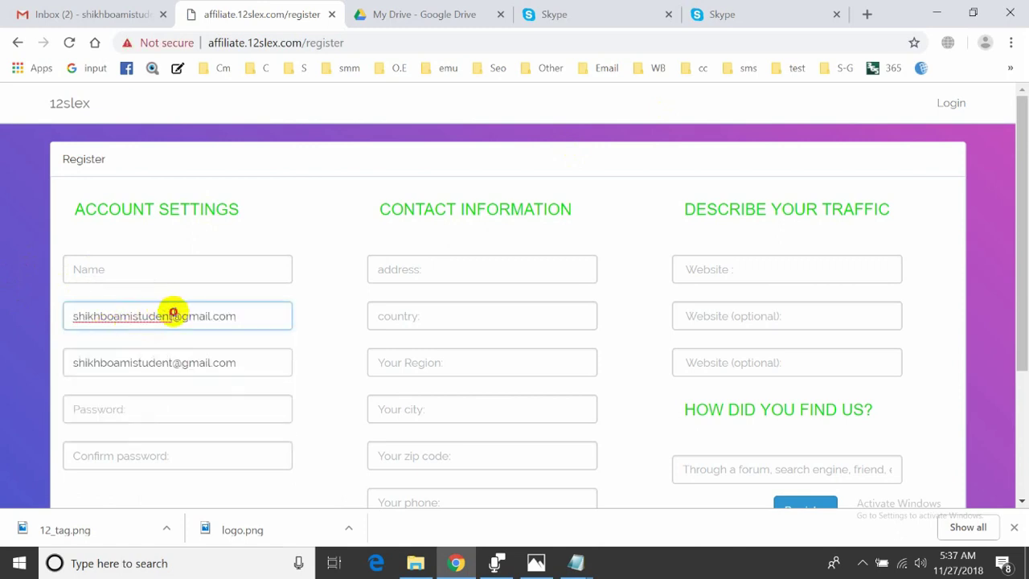
left_click_drag(172, 315, 477, 338)
key("BackSpace")
Enter the full name and fill both password fields from saved credentials
left_click(167, 261)
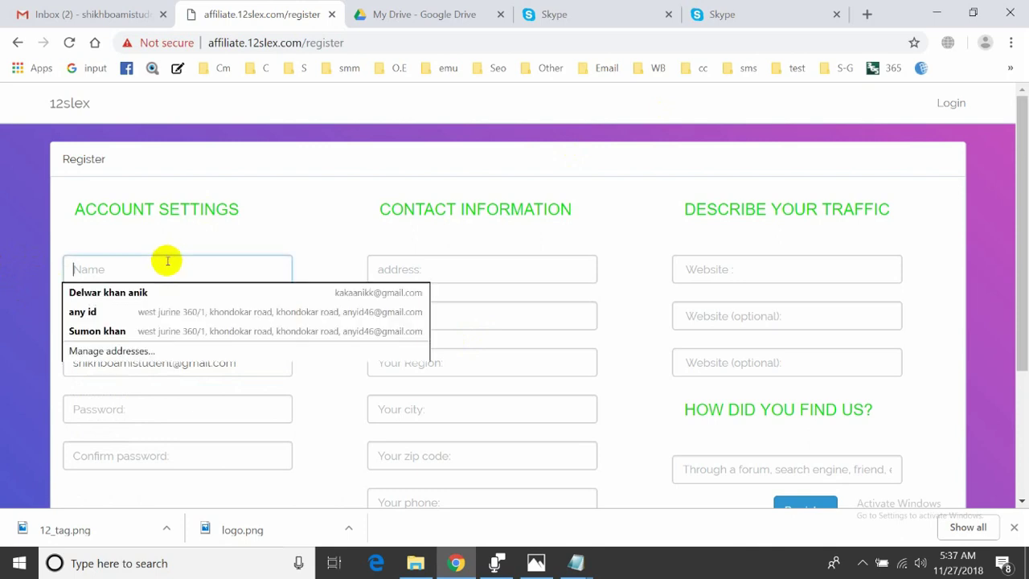
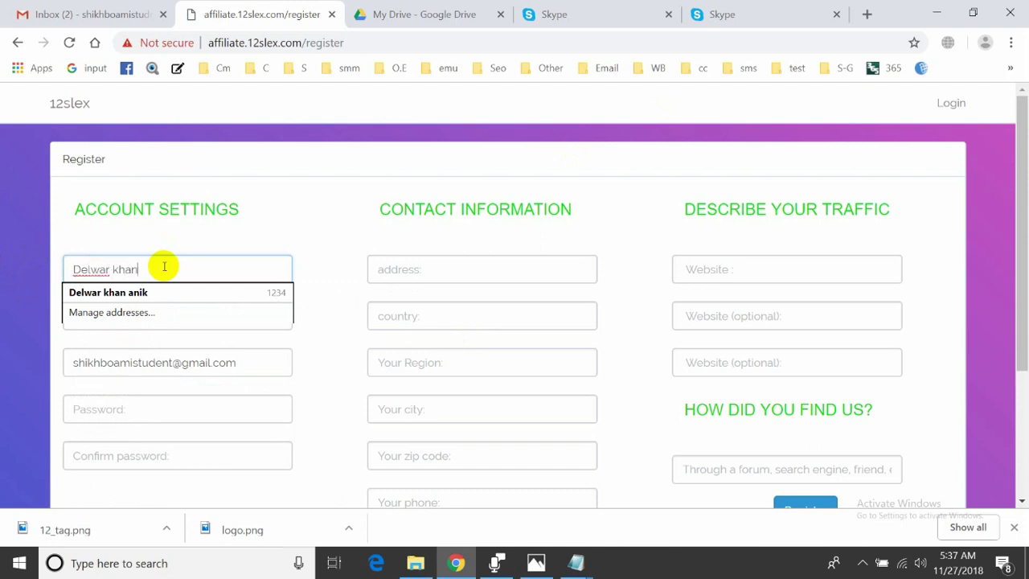
left_click(172, 398)
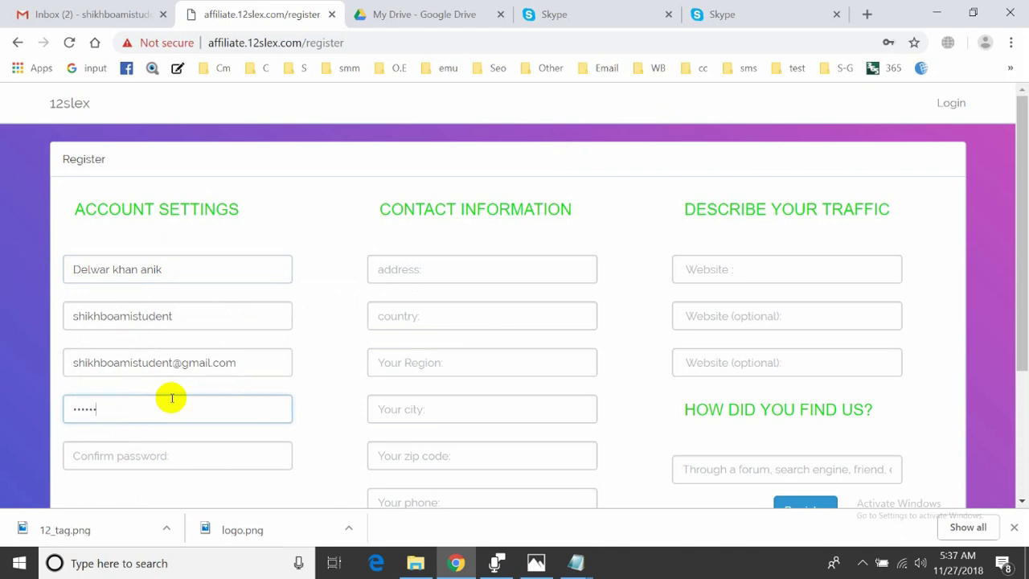
left_click(171, 459)
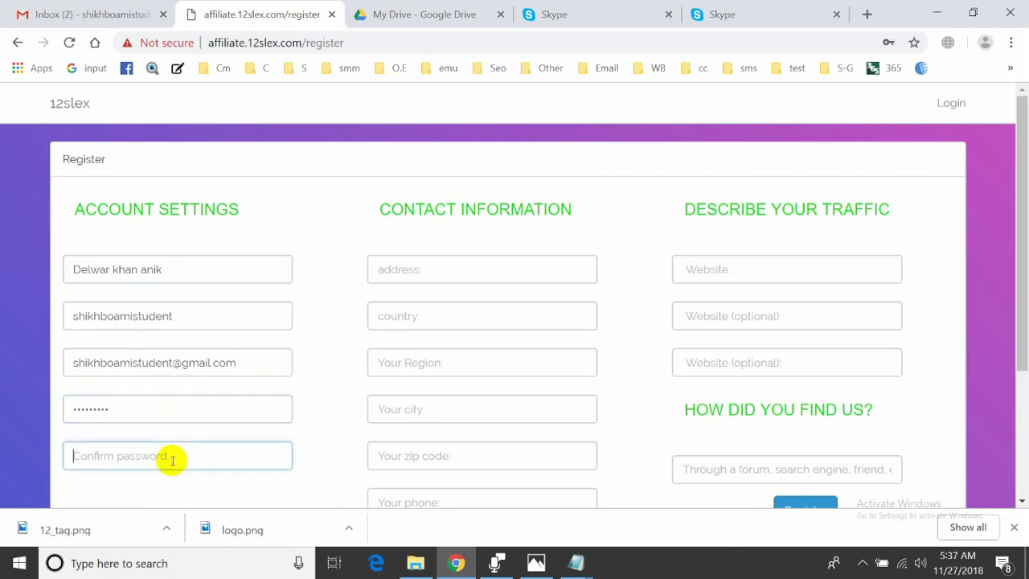
type("s")
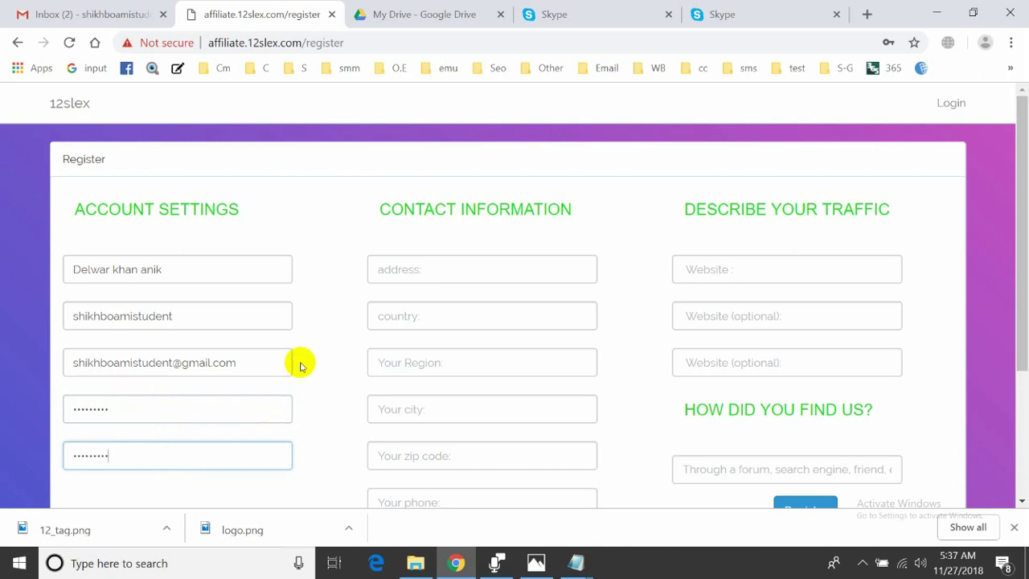
Fill the first address field from a saved address suggestion
left_click(386, 271)
type("F")
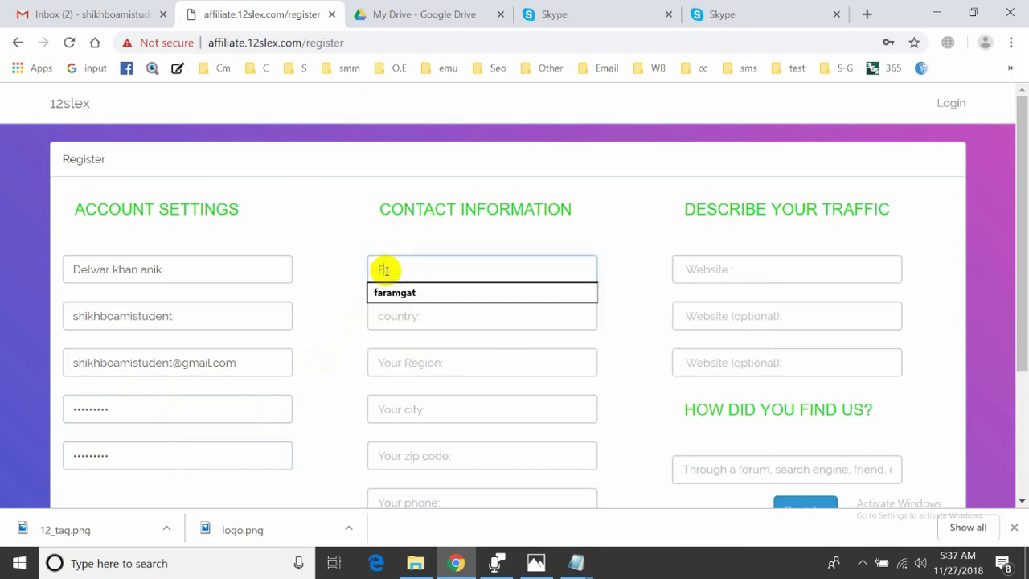
type("aramgat")
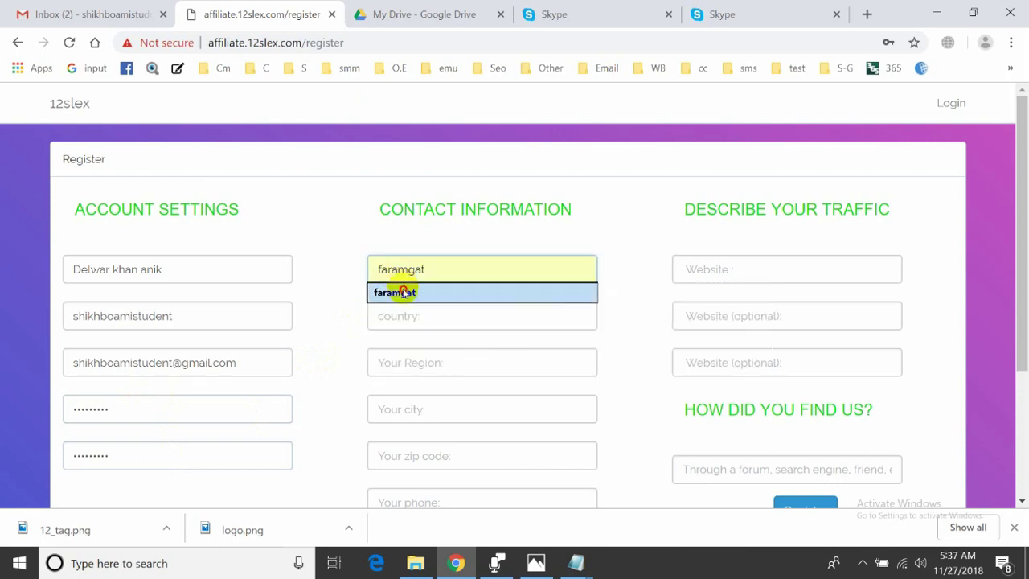
left_click(402, 293)
left_click(400, 319)
left_click(322, 306)
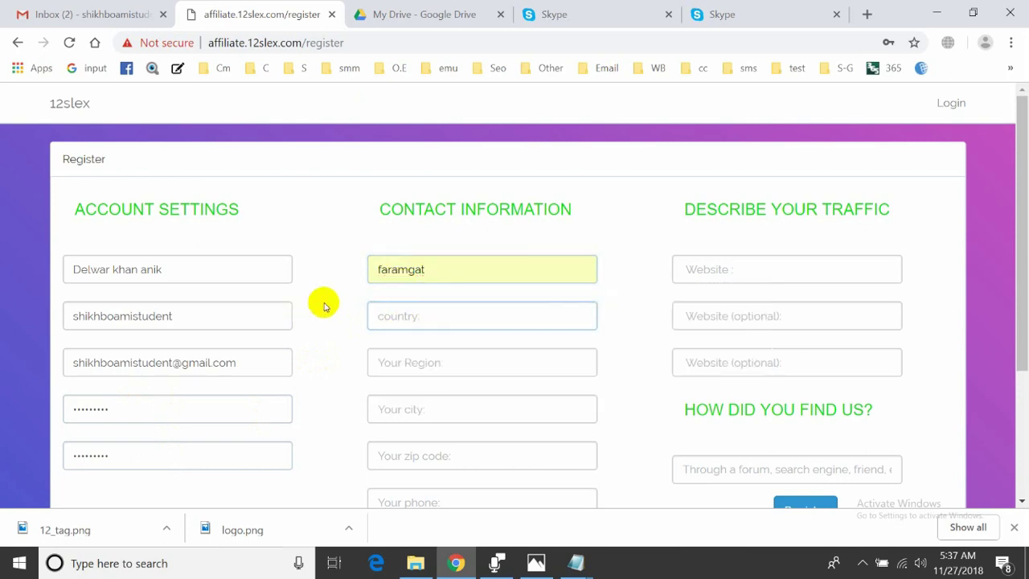
left_click(397, 317)
left_click(324, 309)
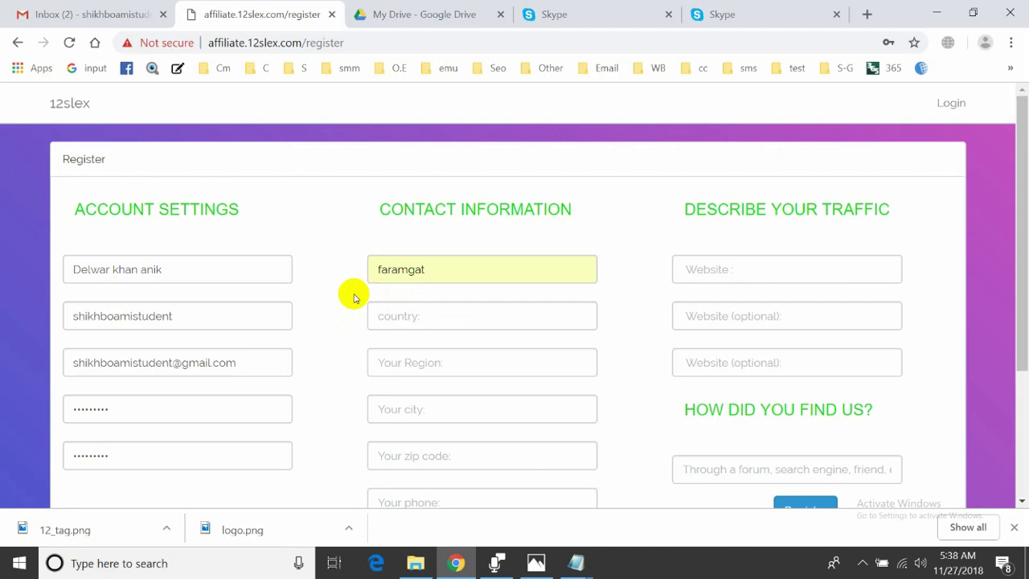
In a new tab, search Google for 'fake name generator' and open fakenamegenerator.com
key("ctrl+t")
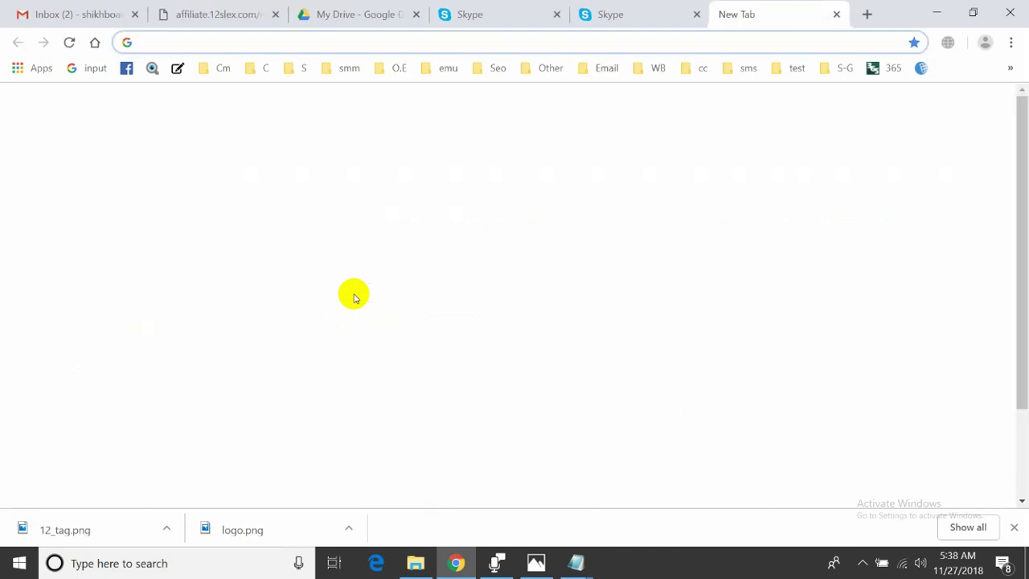
type("fac")
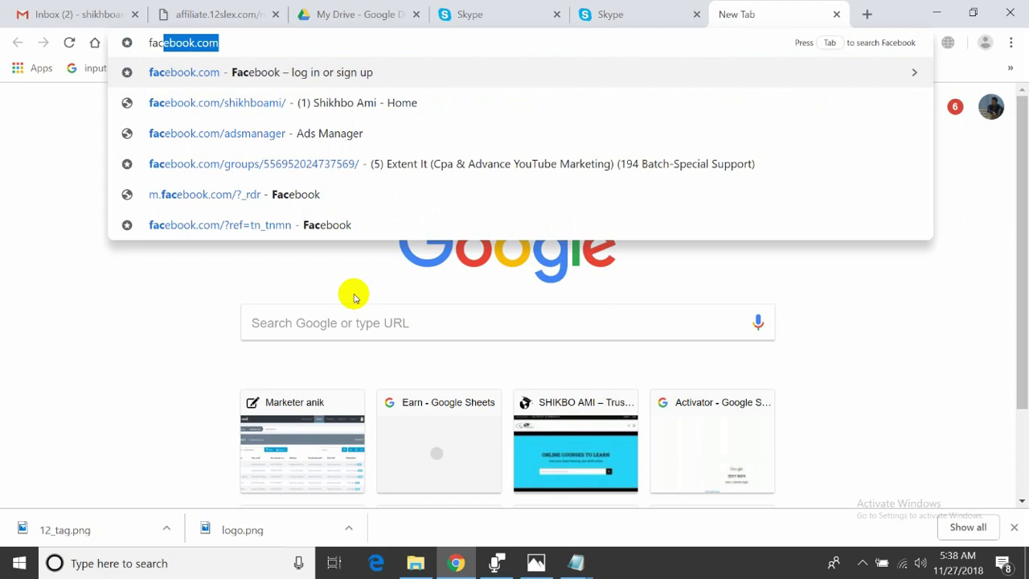
type("k n")
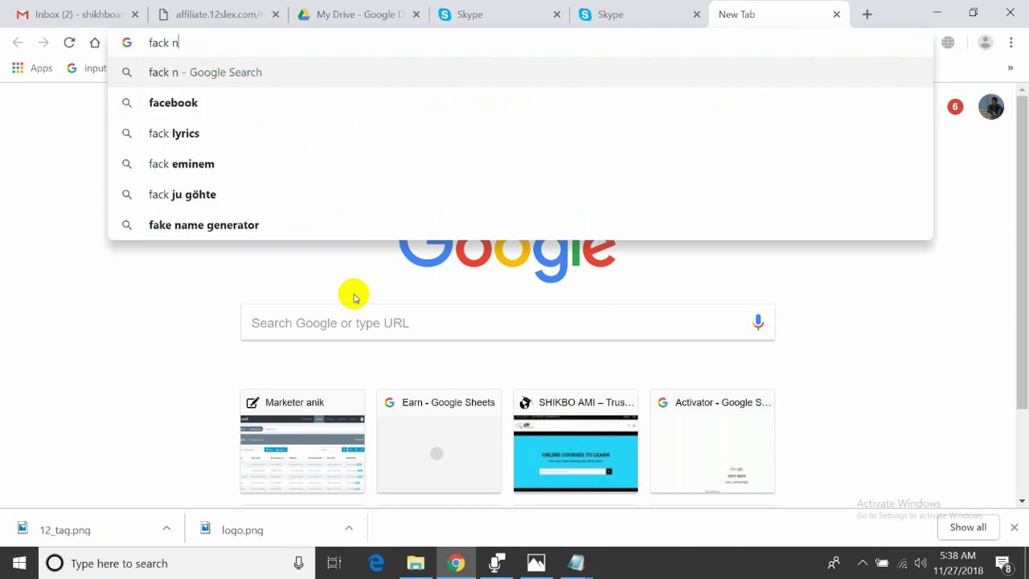
type("ame gan")
key("BackSpace")
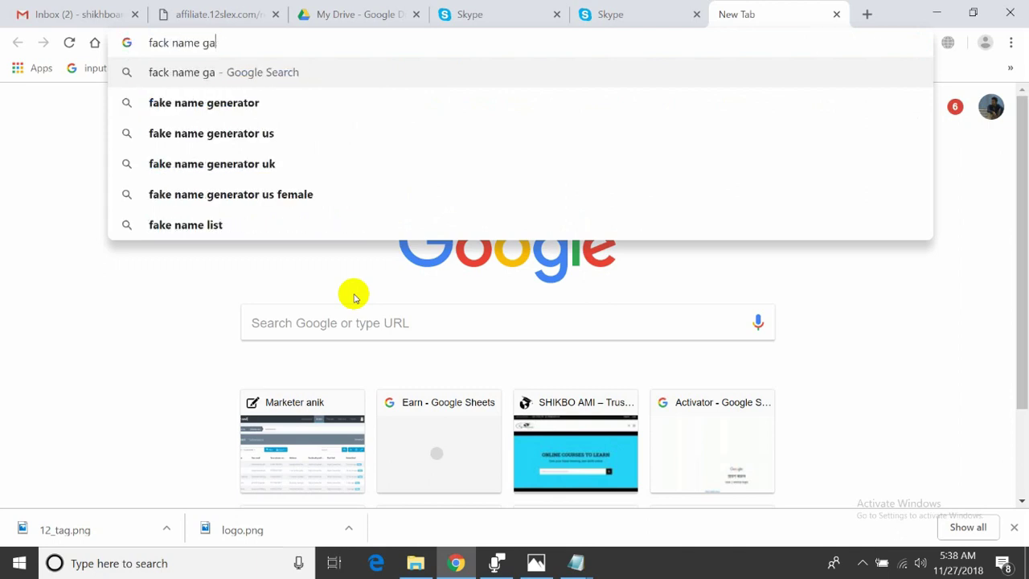
type("narator")
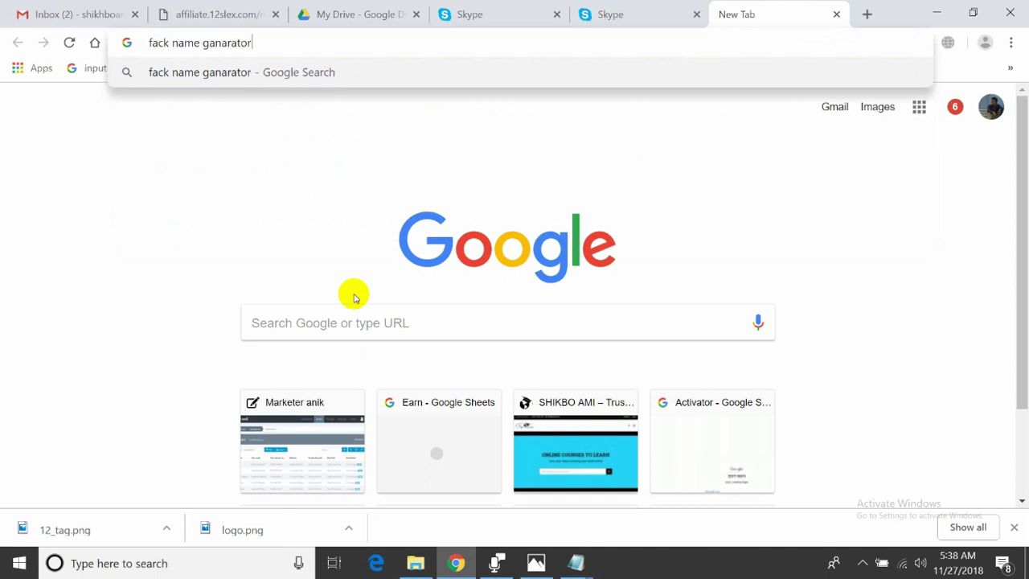
key("Return")
left_click(305, 233)
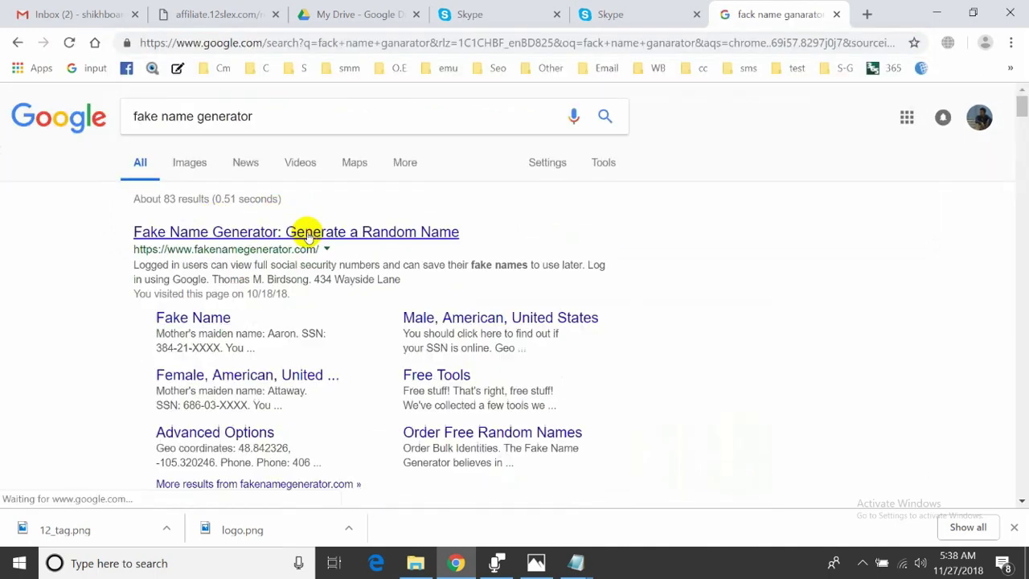
left_click(292, 231)
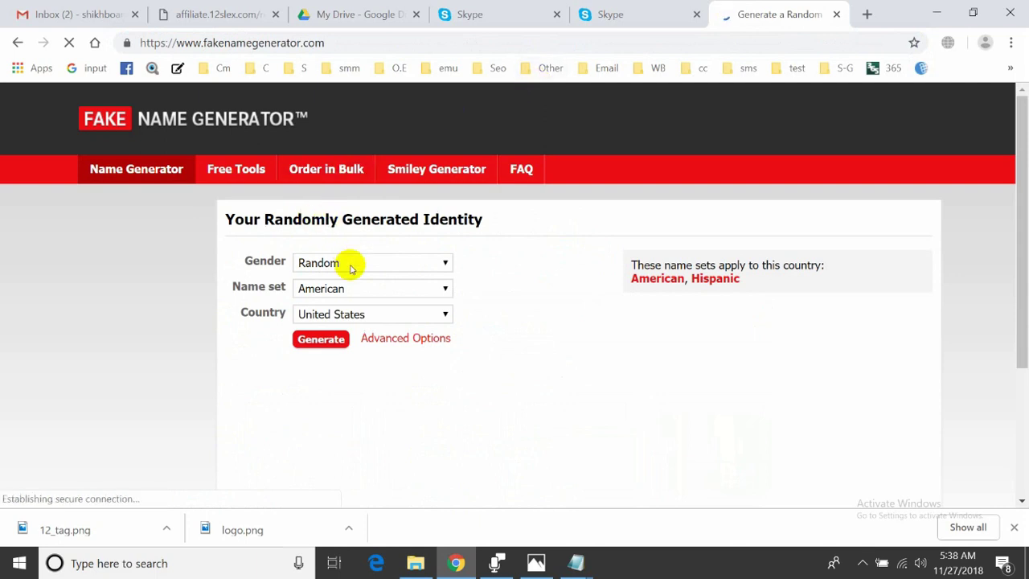
Generate a new identity with gender Male and the American name set
left_click(354, 263)
left_click(321, 294)
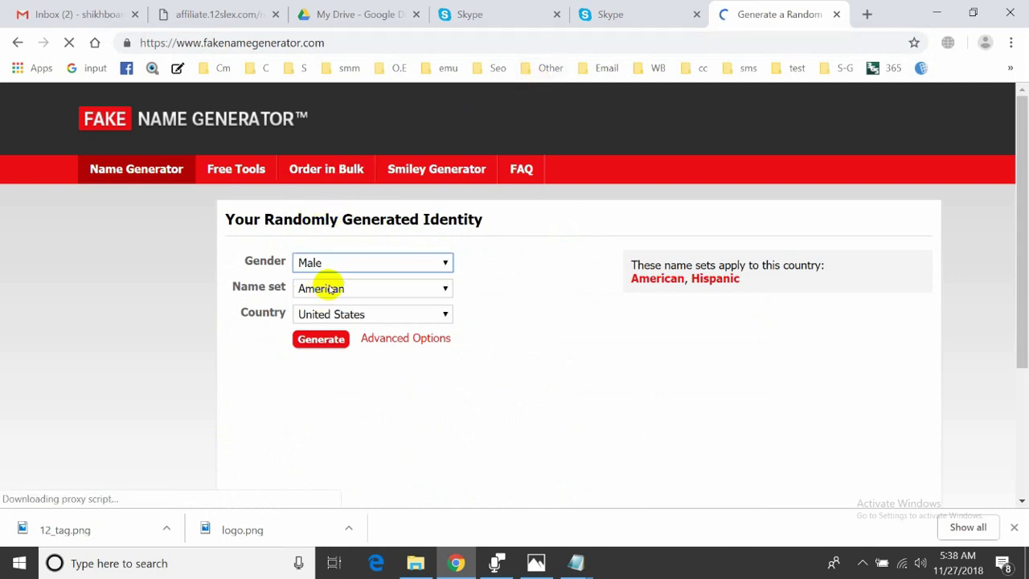
left_click(328, 290)
left_click(334, 293)
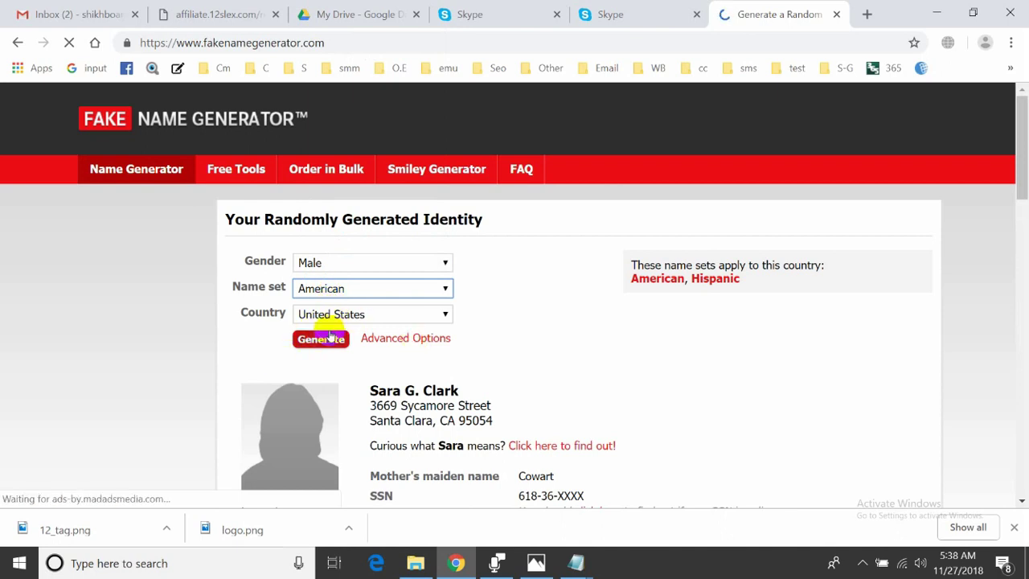
left_click(326, 340)
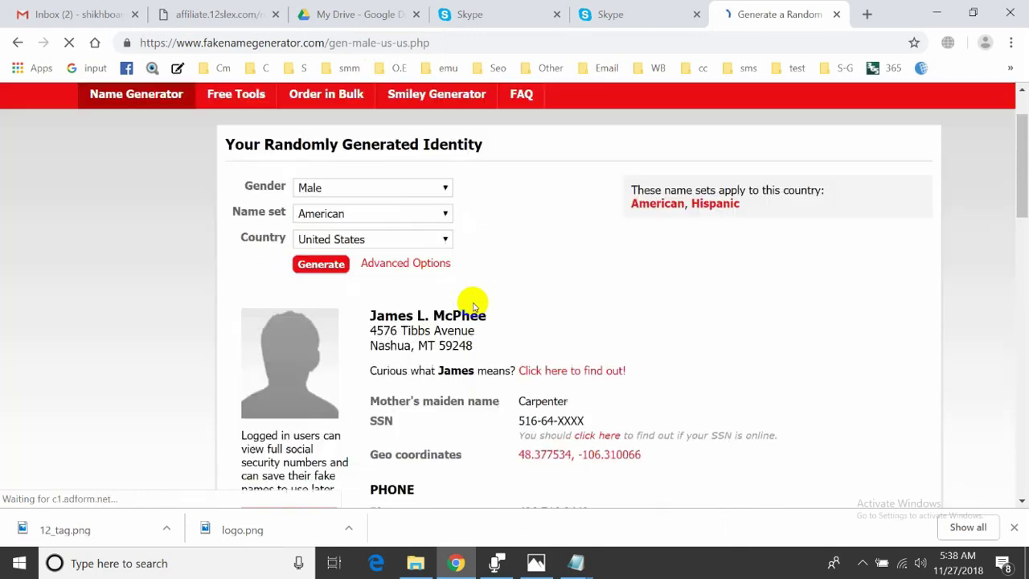
Review the generated identity, then return to the 12Slex registration tab
scroll(498, 296, "down", 3)
scroll(518, 286, "up", 1)
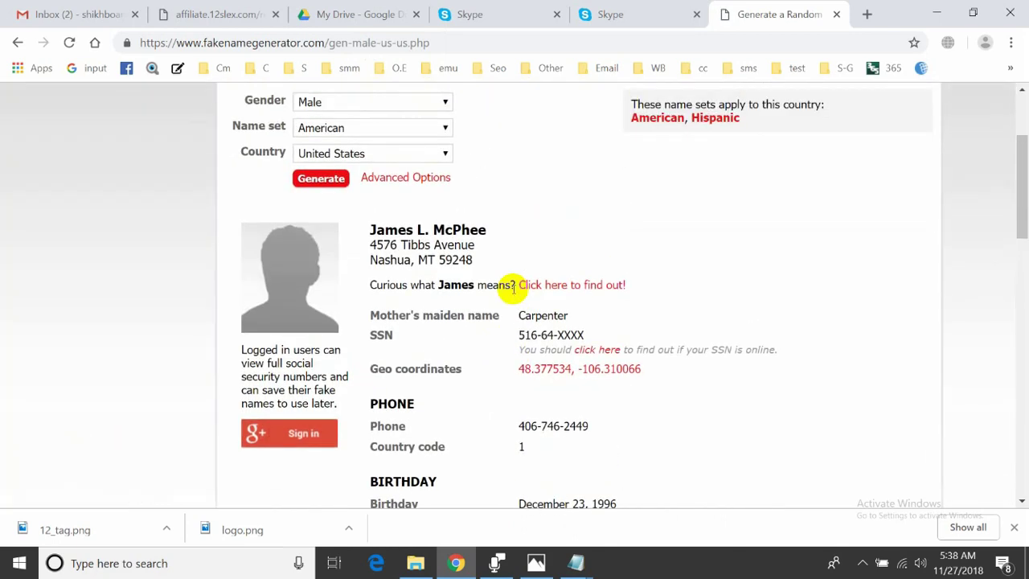
scroll(519, 287, "down", 1)
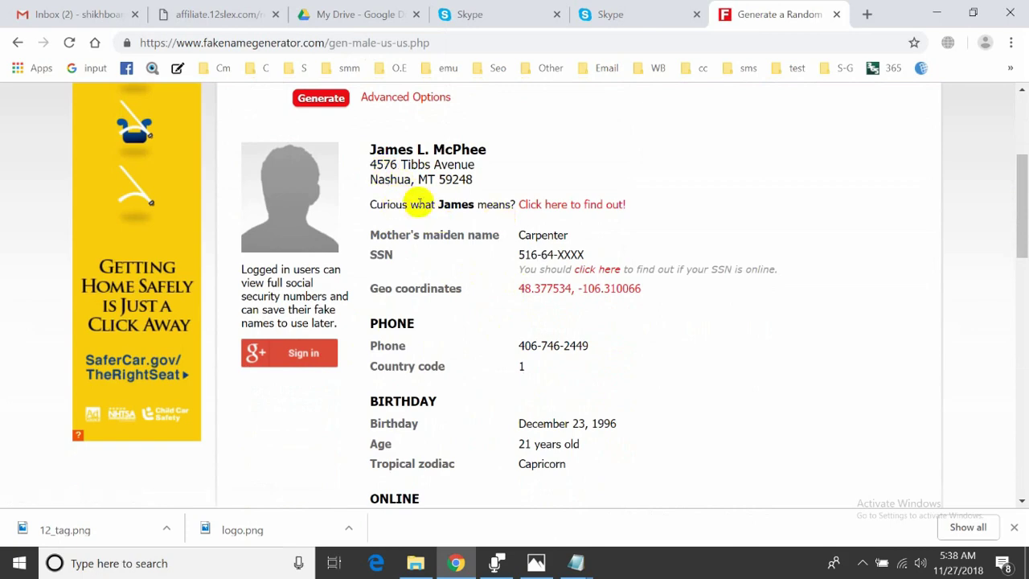
scroll(413, 202, "up", 2)
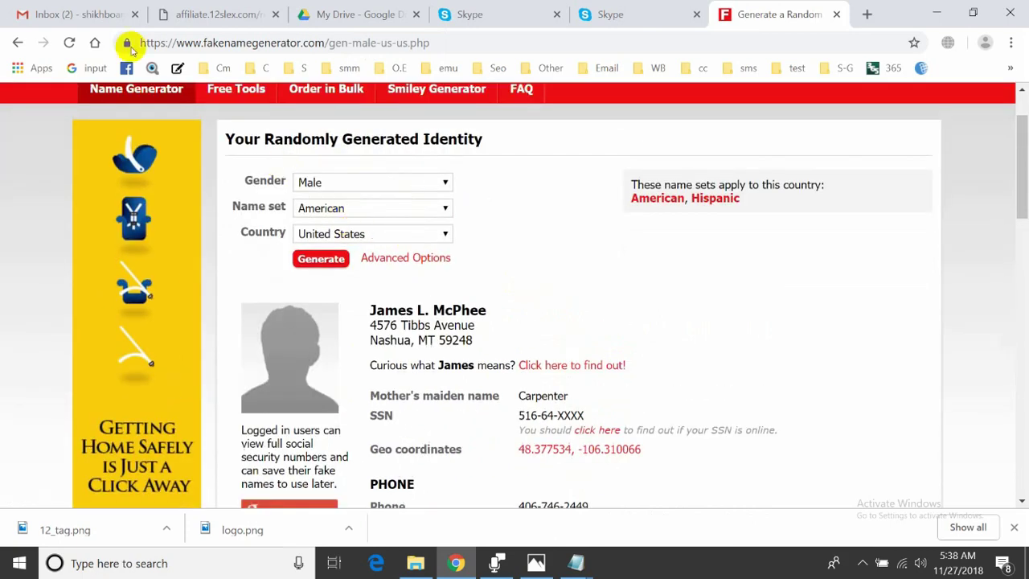
left_click(219, 14)
Set the registration form's country to USA
left_click(409, 312)
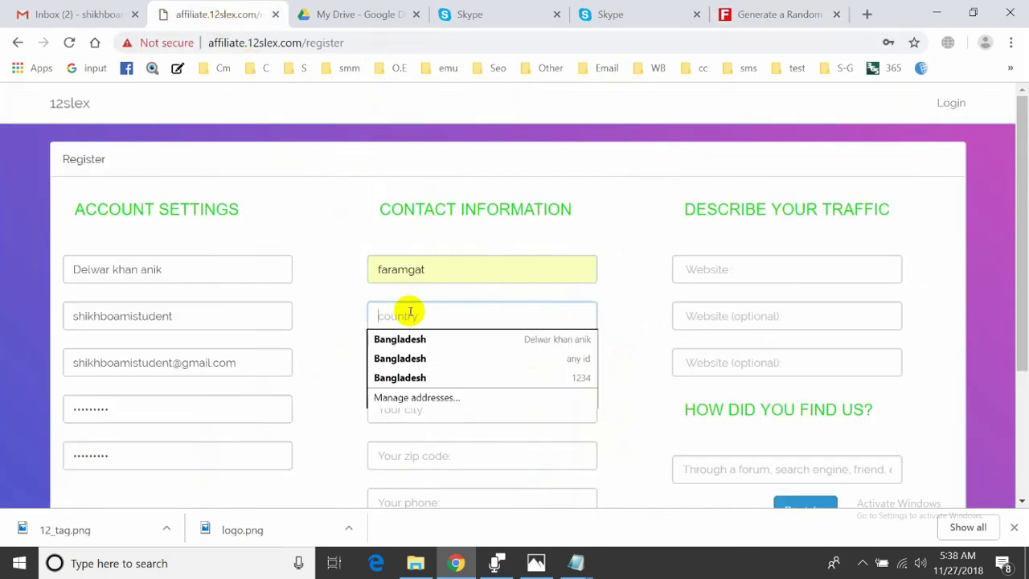
type("USA")
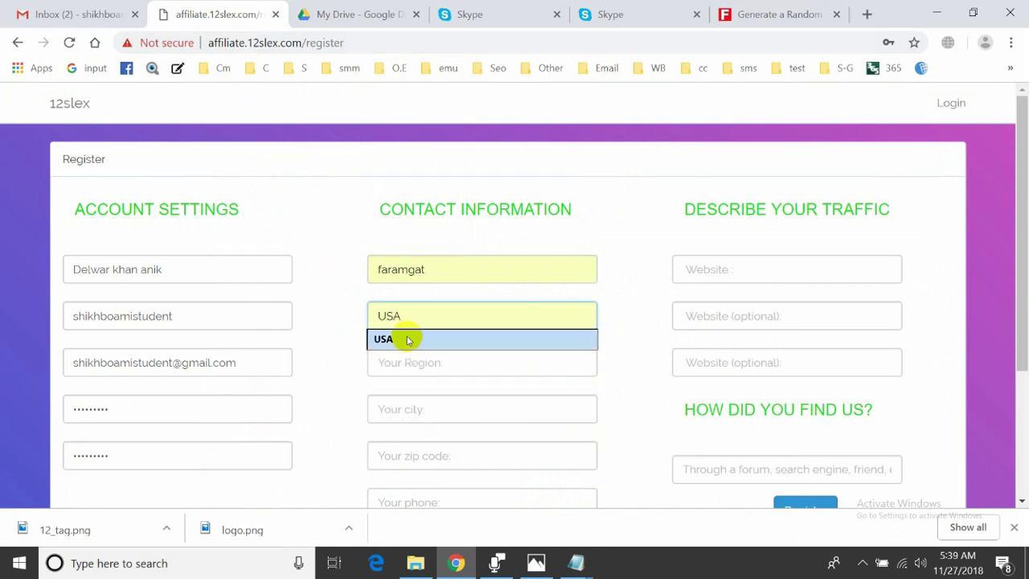
left_click(405, 339)
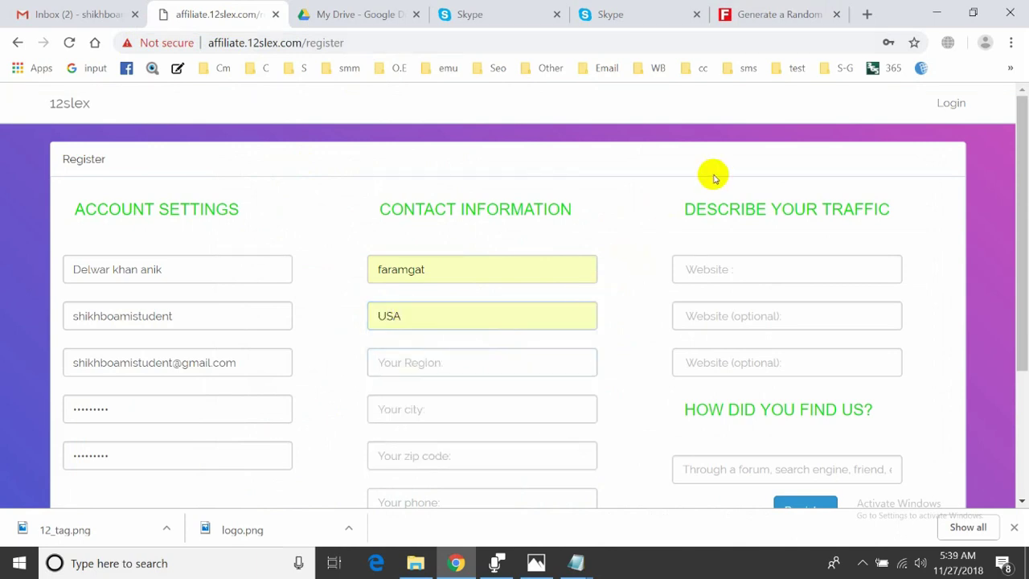
Copy the generated identity's street address from the Fake Name Generator page
left_click(756, 14)
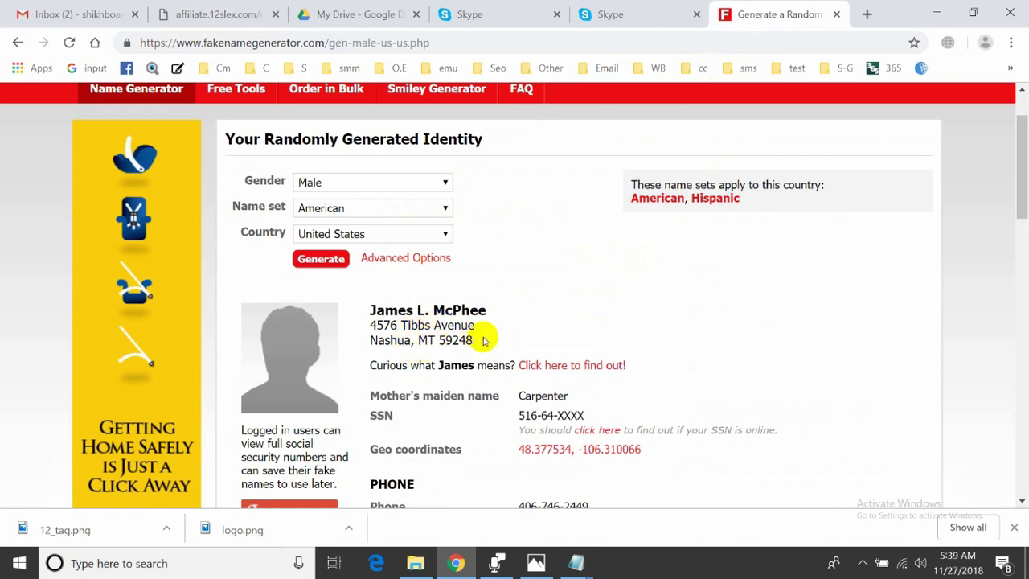
scroll(485, 340, "down", 5)
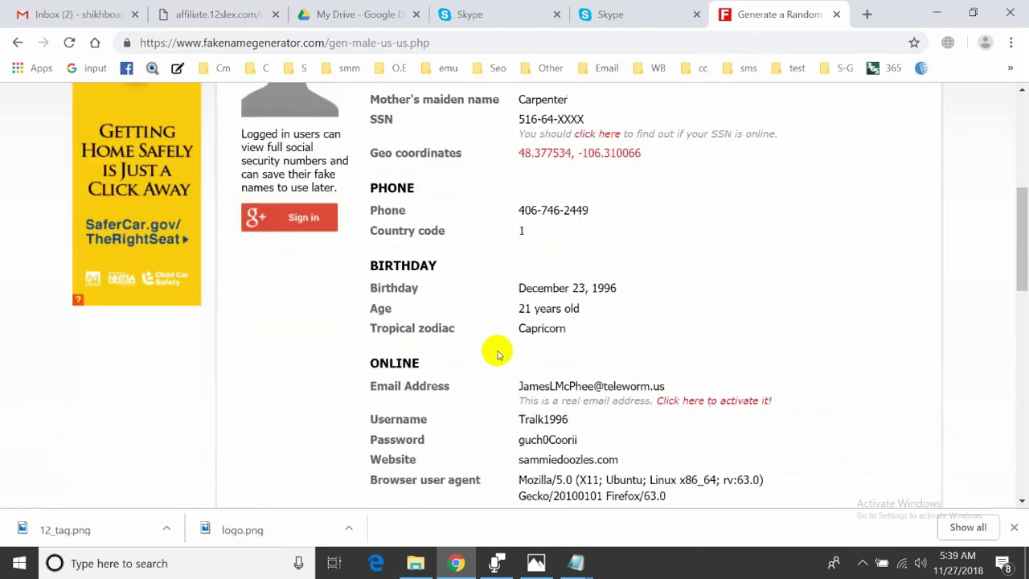
scroll(498, 355, "down", 4)
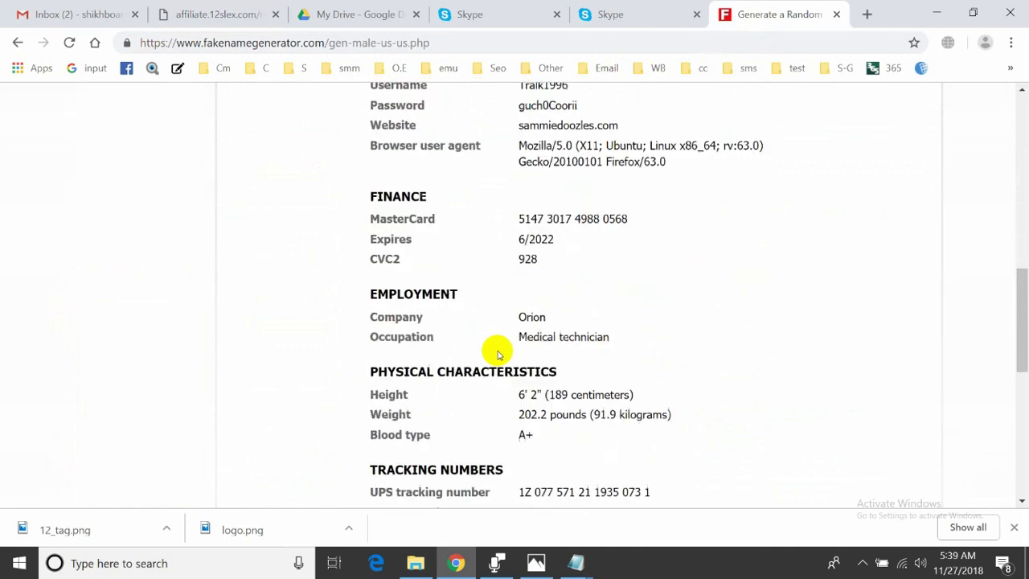
scroll(498, 354, "down", 1)
scroll(494, 349, "up", 10)
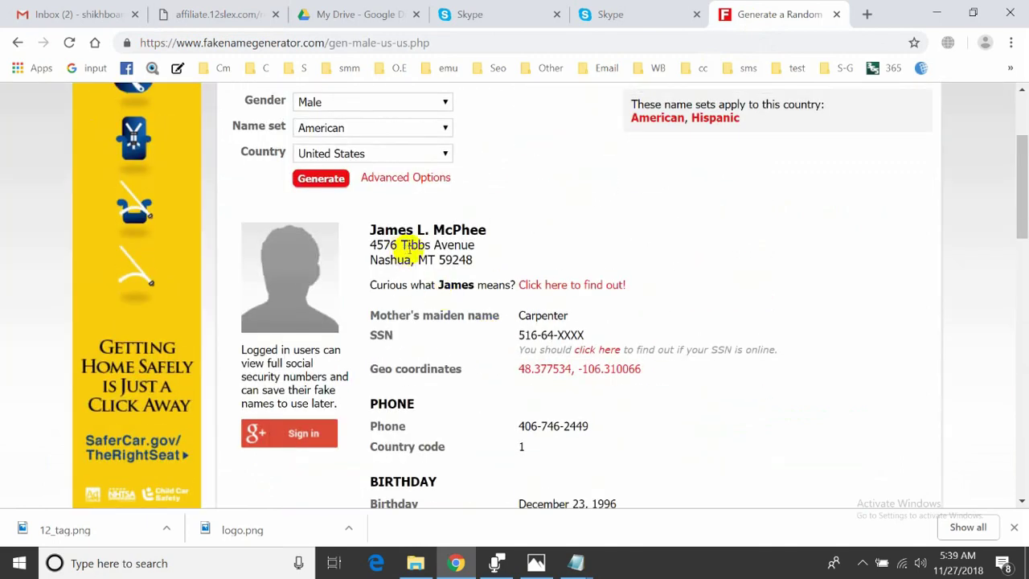
left_click_drag(487, 260, 362, 247)
key("ctrl+c")
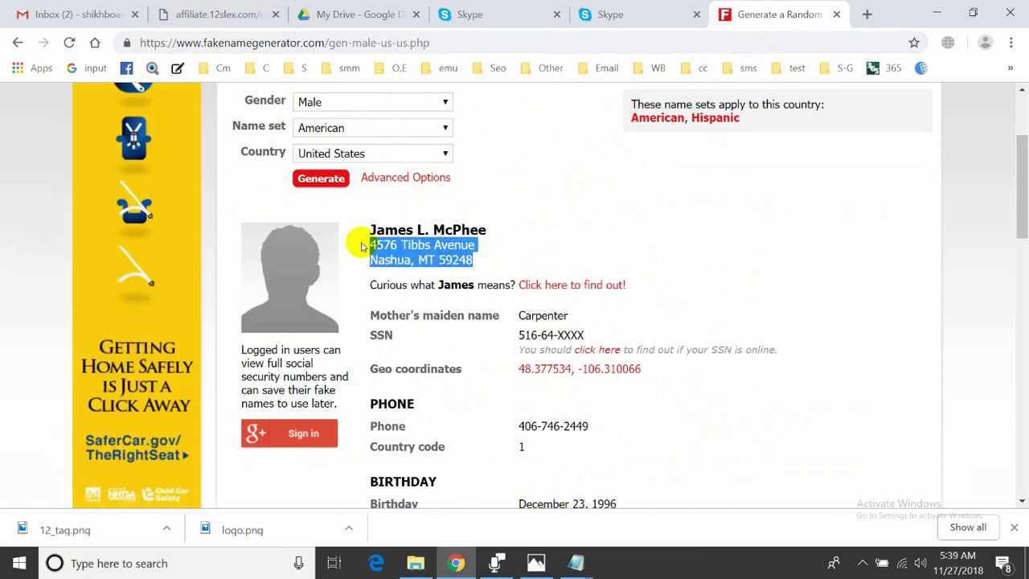
left_click(379, 12)
left_click(184, 13)
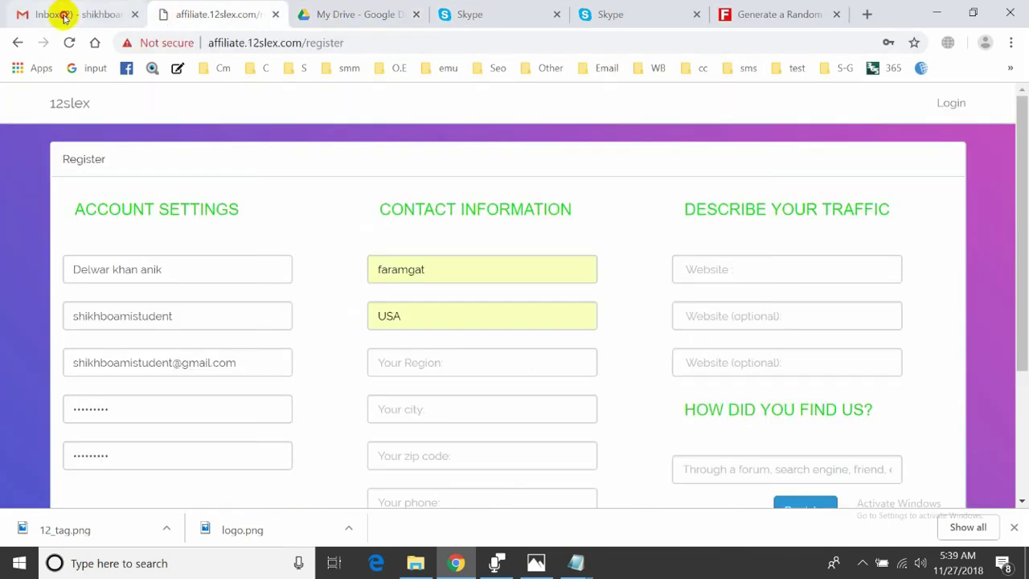
left_click(65, 16)
left_click(218, 15)
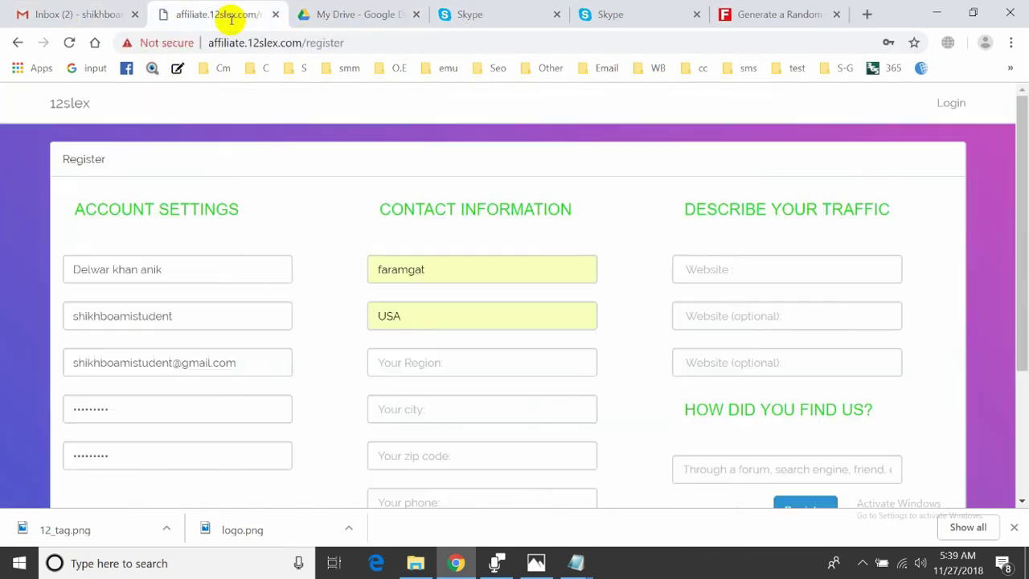
Paste the copied address into City, then cut it back out
left_click(467, 410)
key("ctrl+v")
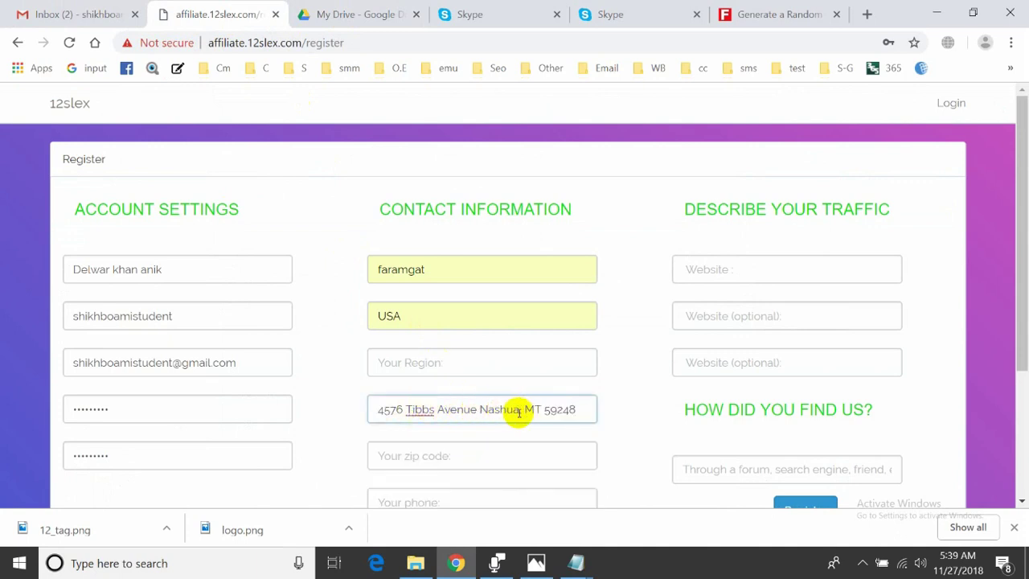
left_click_drag(520, 409, 499, 407)
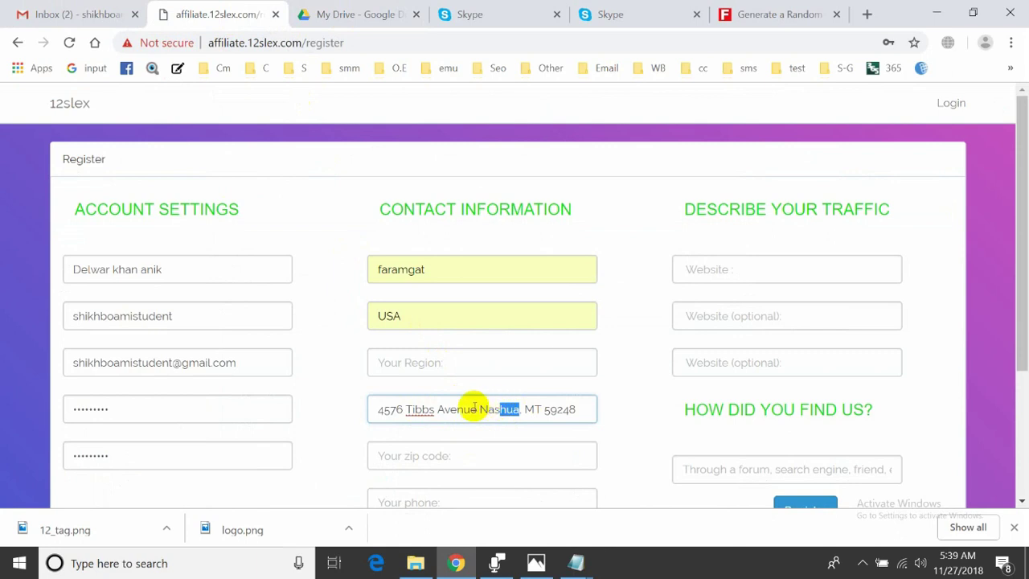
left_click(471, 409)
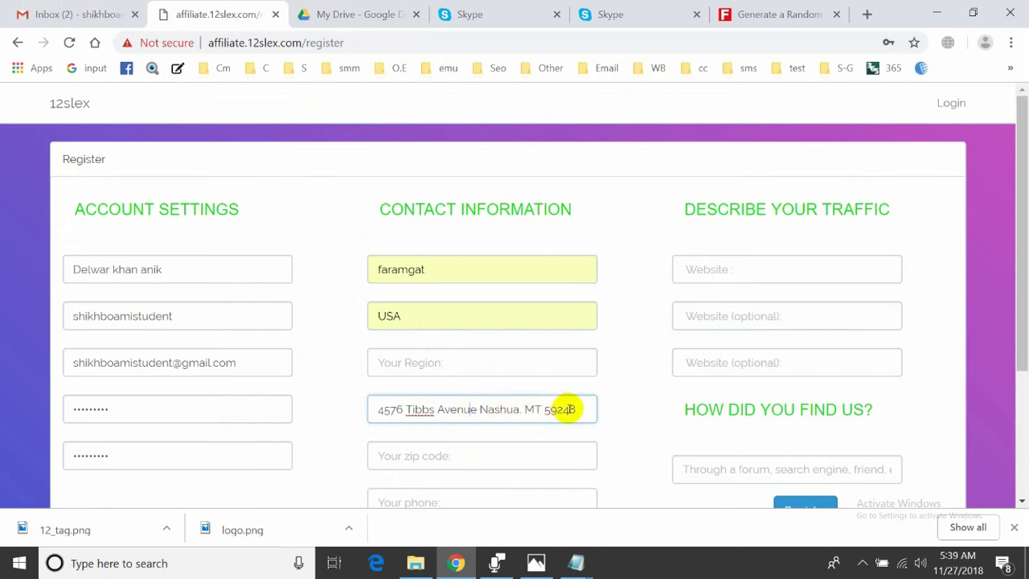
key("ctrl+a")
key("ctrl+x")
Paste the address into Region and copy its street name into City
left_click(467, 363)
key("ctrl+v")
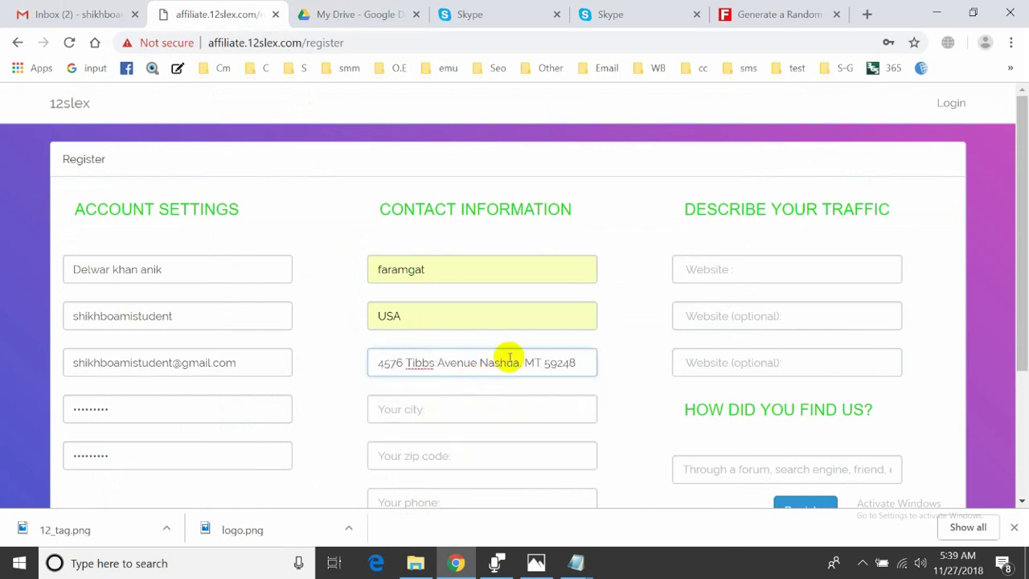
left_click_drag(520, 363, 410, 362)
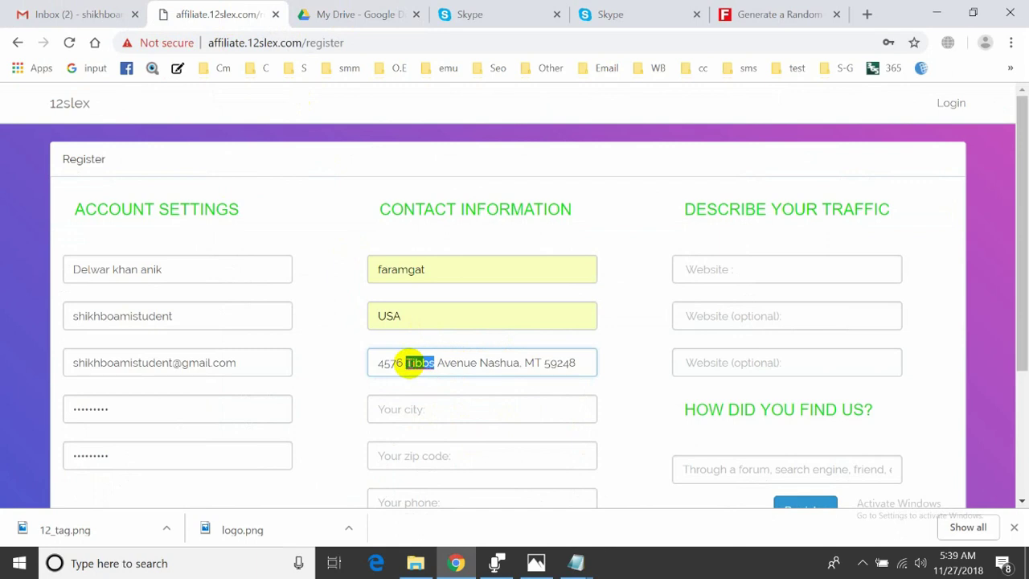
key("ctrl+c")
left_click(429, 414)
key("ctrl+v")
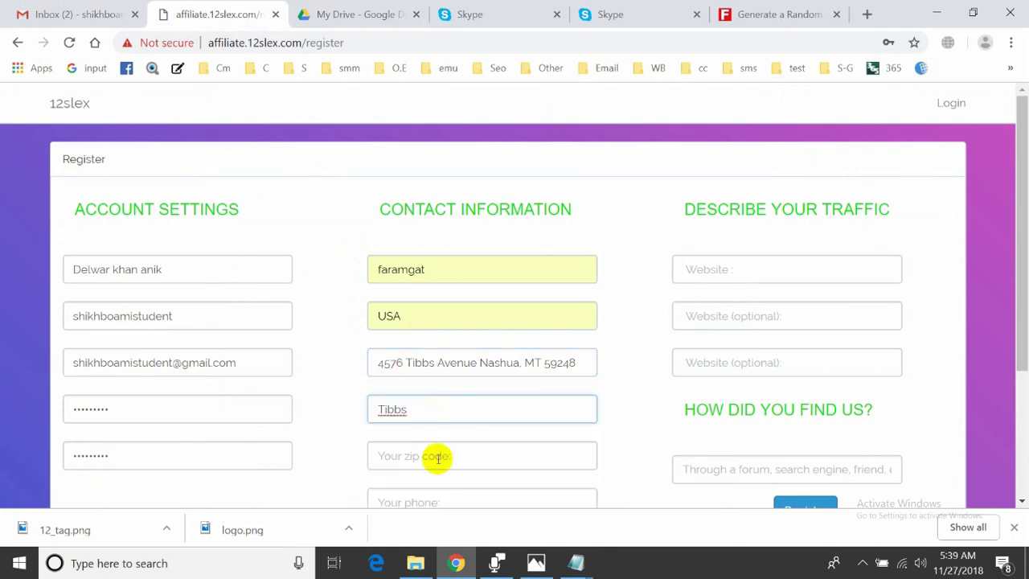
left_click(726, 12)
left_click(669, 223)
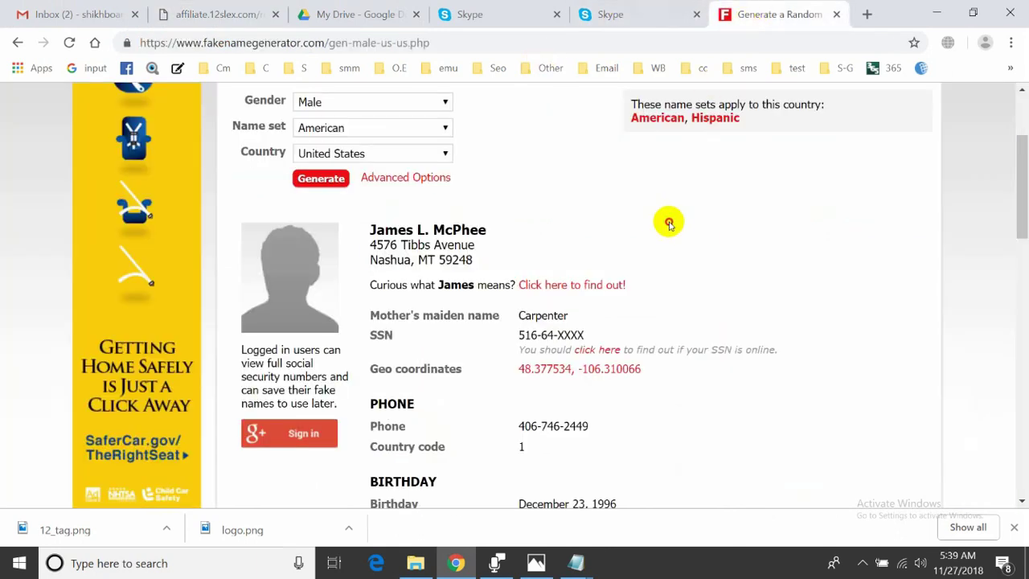
scroll(623, 256, "down", 1)
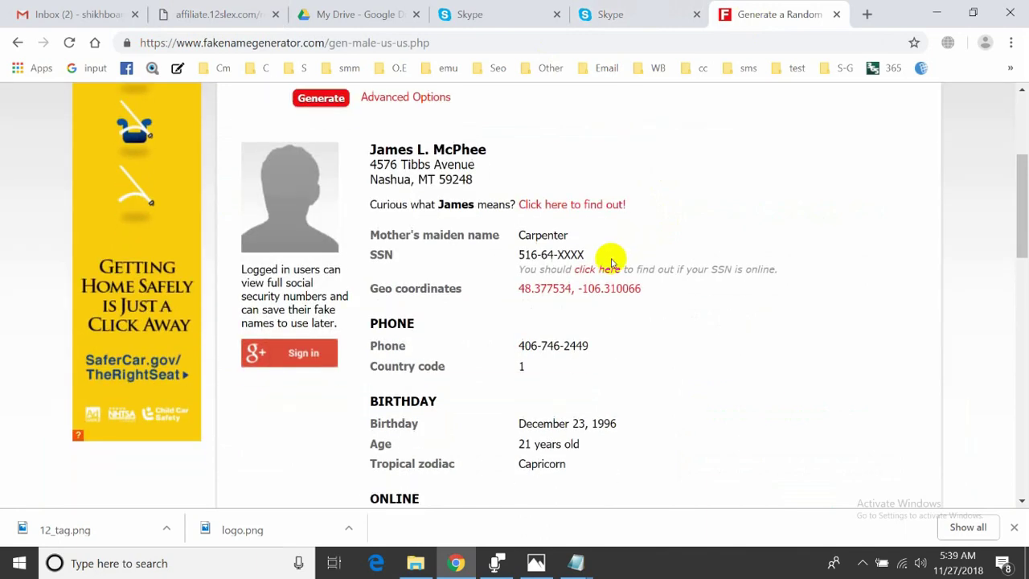
scroll(506, 271, "up", 2)
left_click(402, 15)
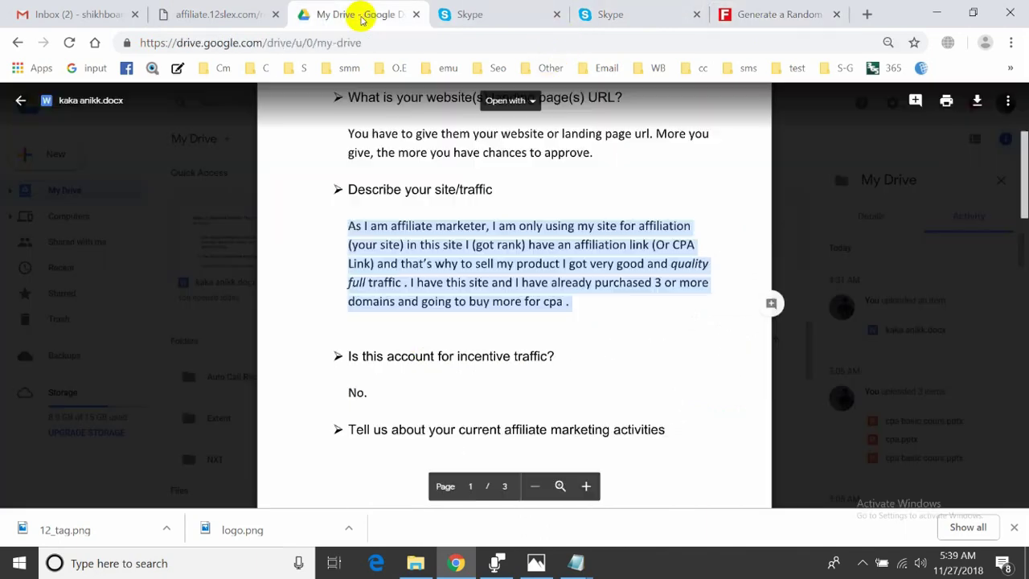
left_click(218, 13)
Move the house number from the Region address into Zip code and trim the leftover space
double_click(399, 363)
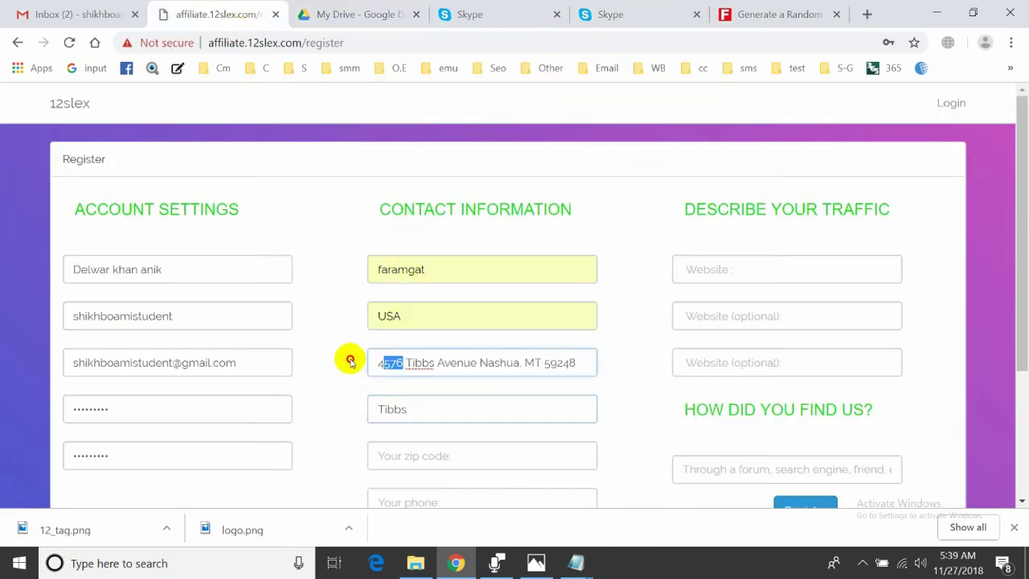
key("BackSpace")
left_click(403, 453)
key("ctrl+v")
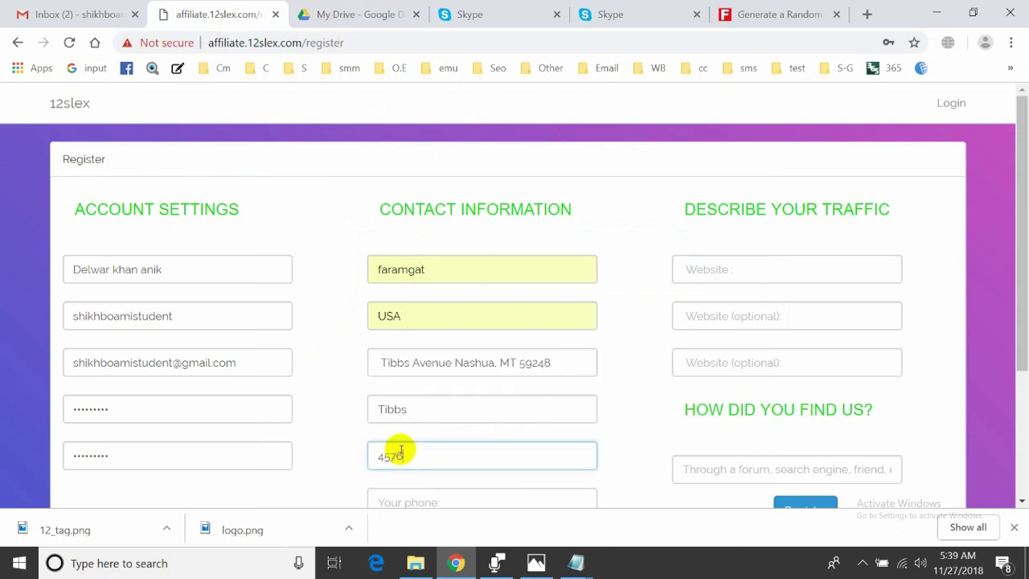
left_click(386, 363)
key("BackSpace")
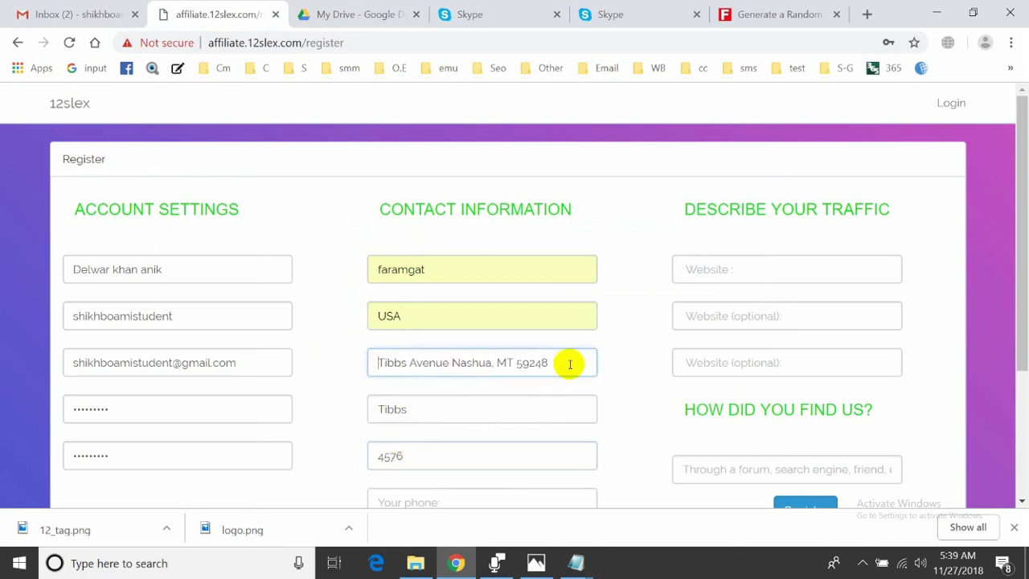
left_click(603, 361)
scroll(599, 364, "down", 2)
left_click(448, 341)
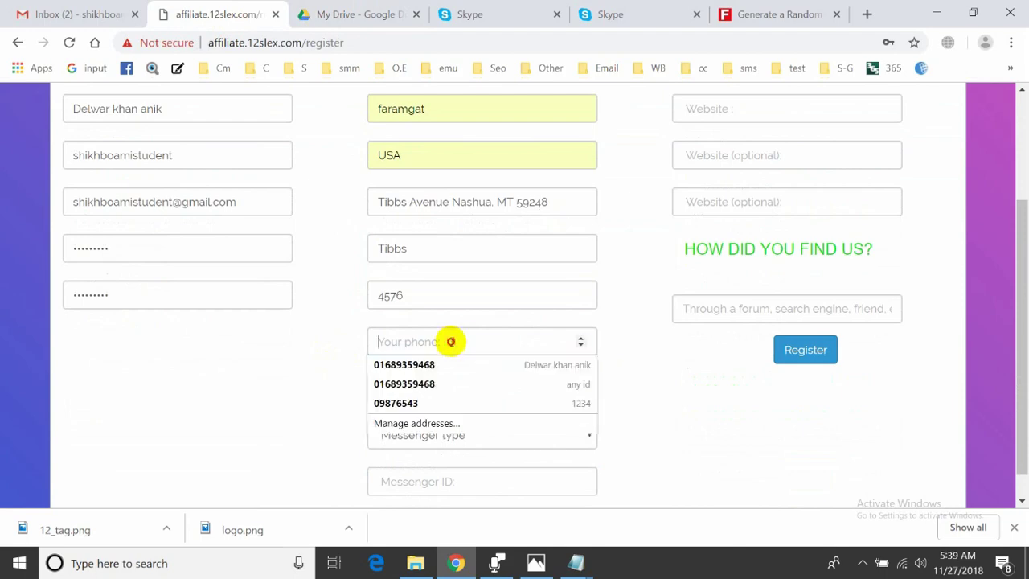
key("Escape")
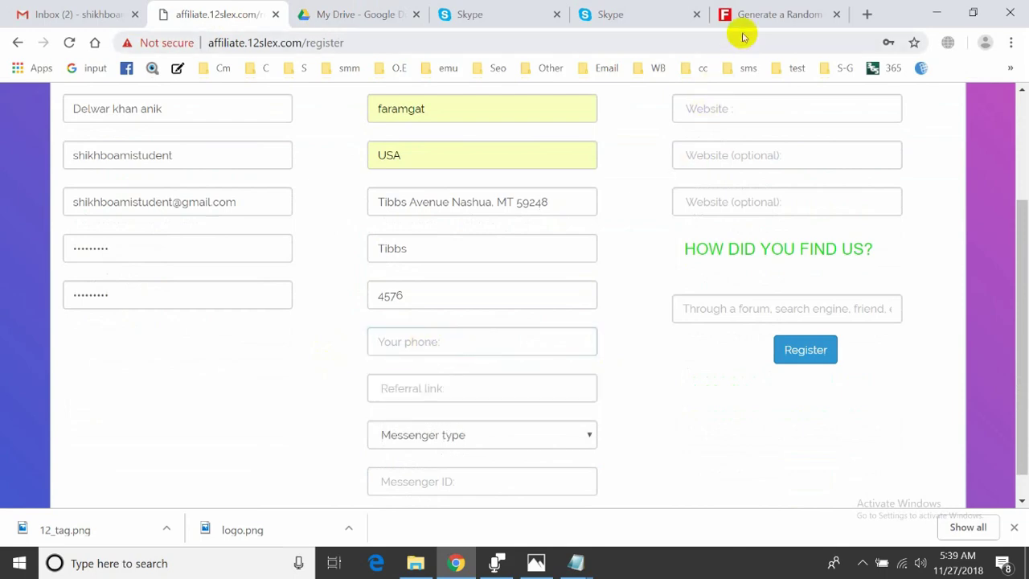
Select the generated phone number on the Fake Name Generator page
left_click(747, 18)
scroll(524, 292, "down", 2)
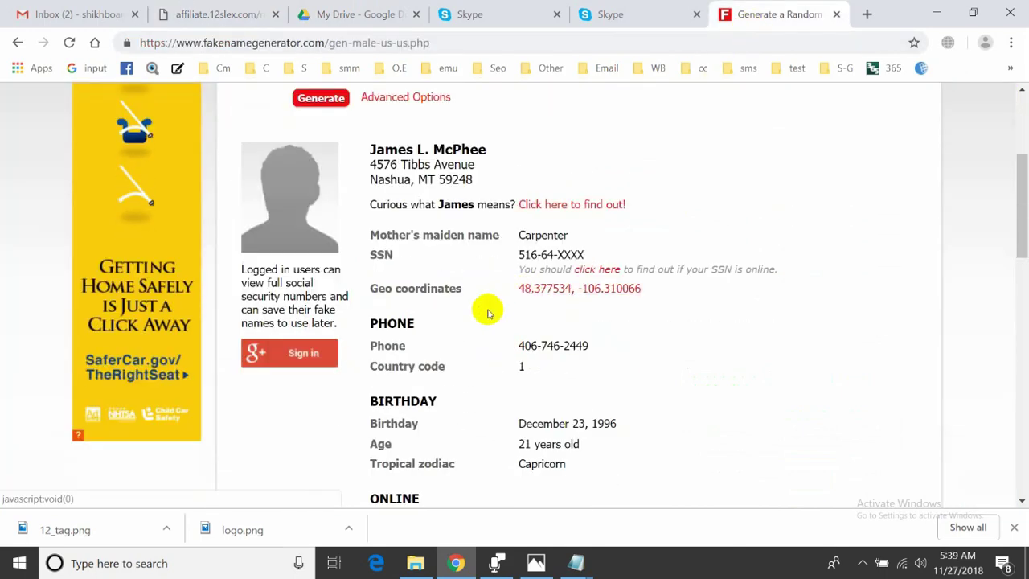
scroll(473, 312, "down", 4)
scroll(472, 314, "down", 5)
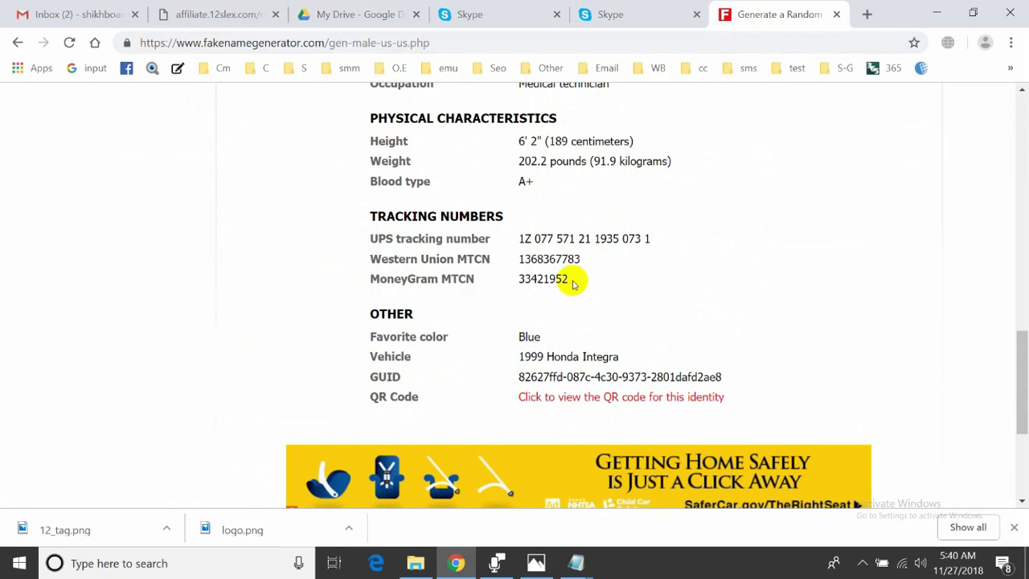
scroll(621, 259, "up", 4)
scroll(621, 259, "up", 1)
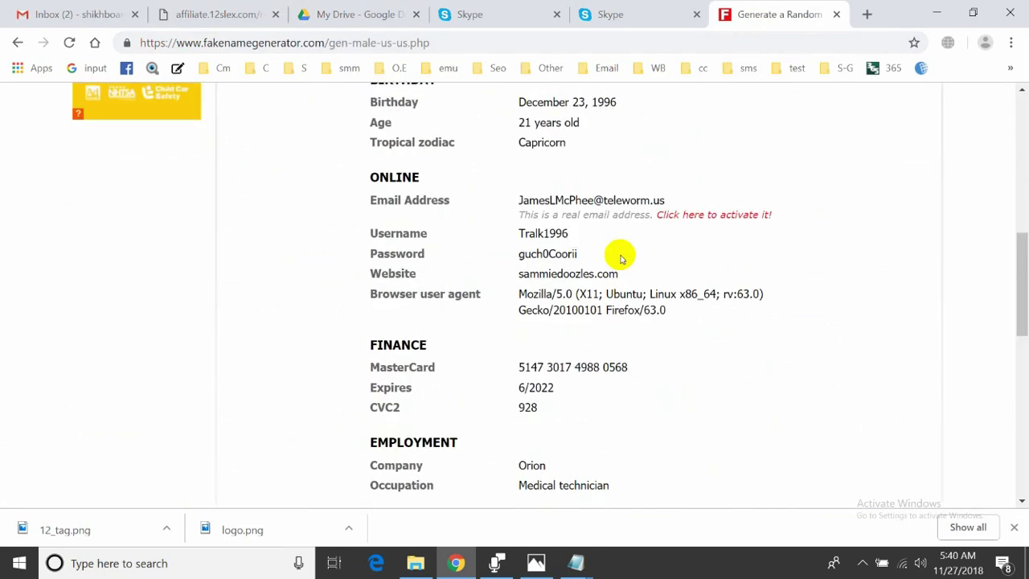
scroll(621, 258, "up", 2)
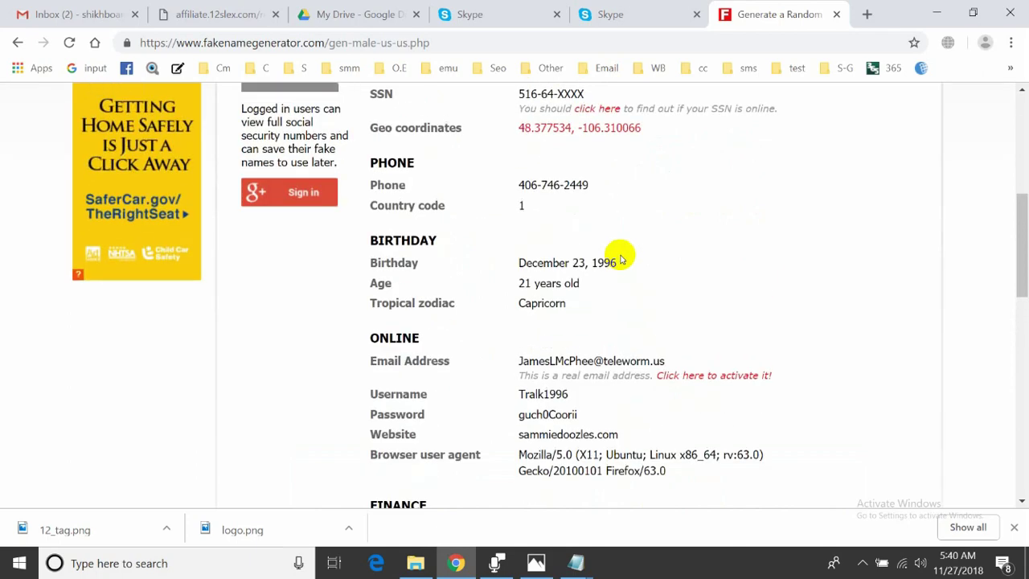
left_click_drag(599, 189, 513, 186)
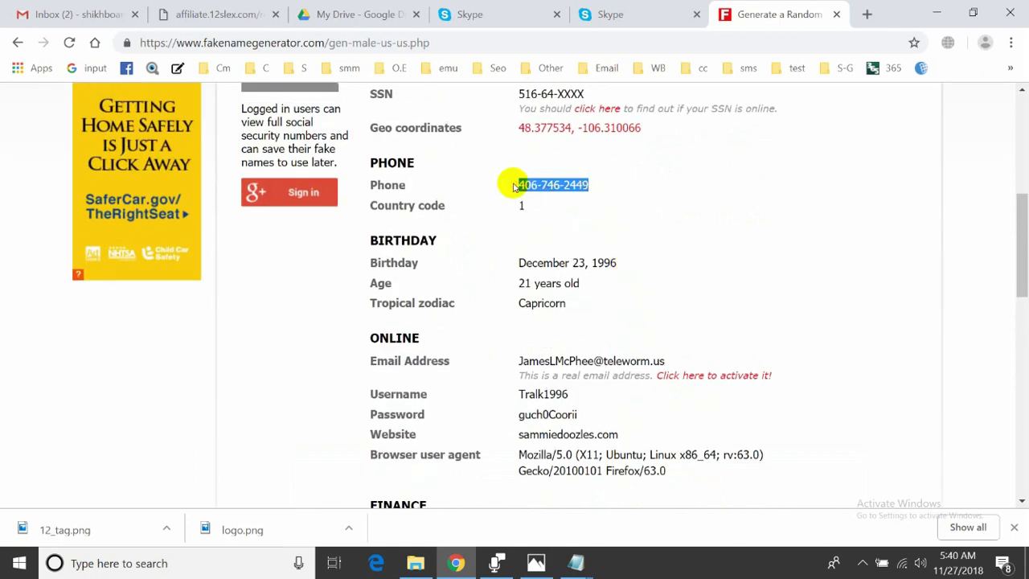
left_click(333, 16)
left_click(242, 15)
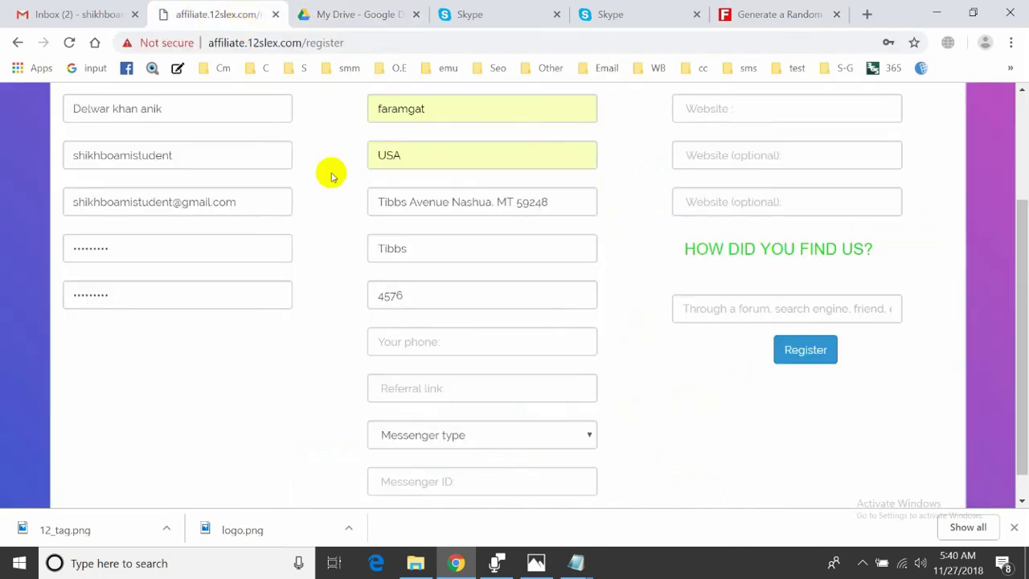
Copy the phone number and paste it into Your phone, replacing a wrong entry
left_click(424, 343)
type("4576")
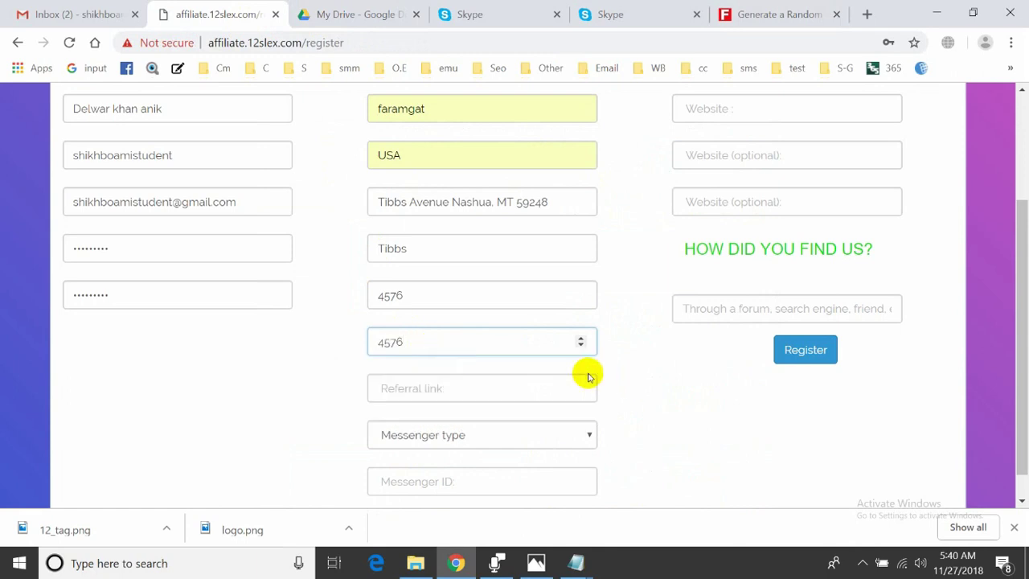
key("BackSpace")
key("BackSpace")
key("BackSpace")
key("BackSpace")
left_click(748, 16)
right_click(548, 188)
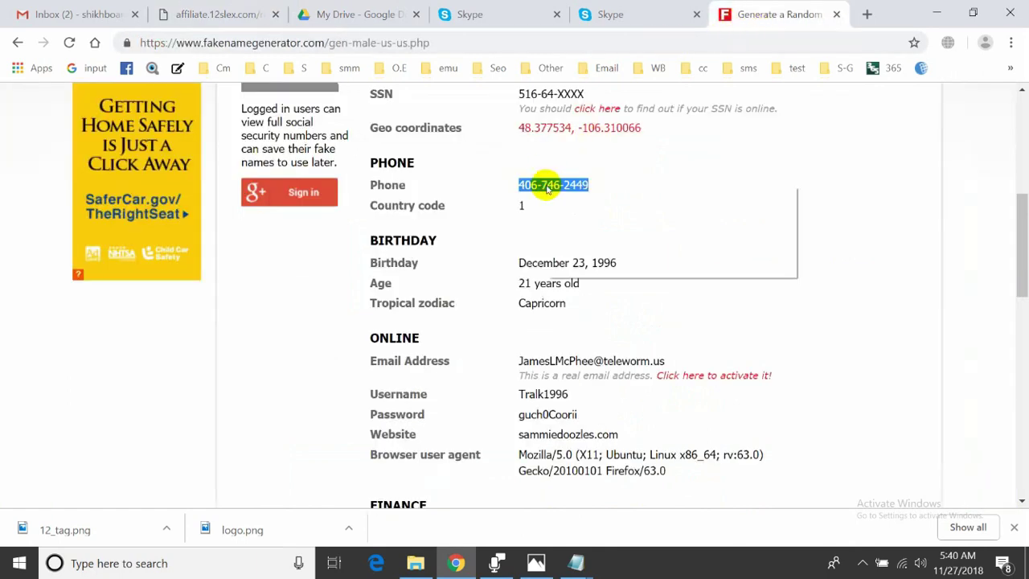
left_click(551, 201)
left_click(201, 15)
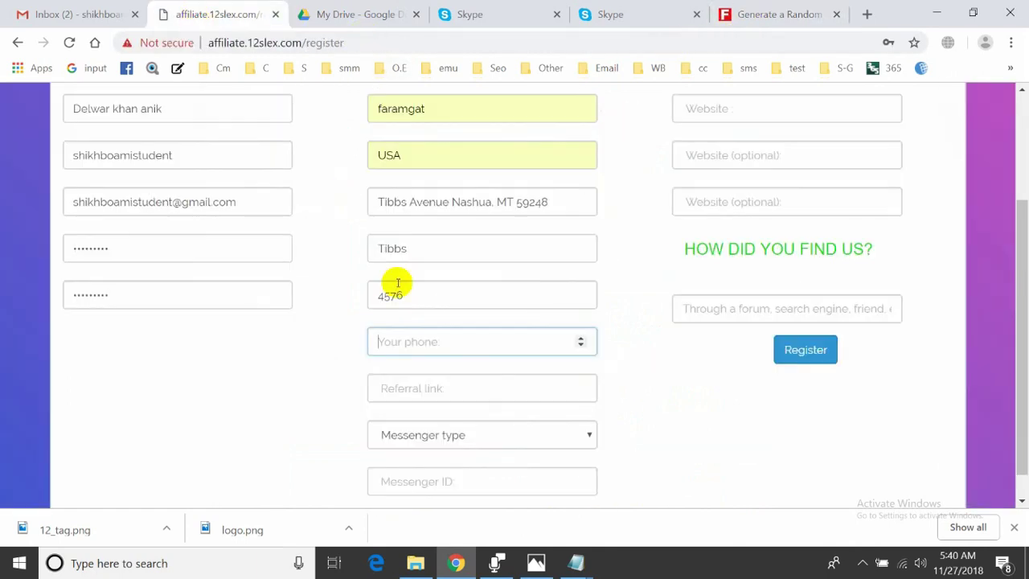
key("ctrl+v")
Fill the referral link field from a saved suggestion
left_click(331, 354)
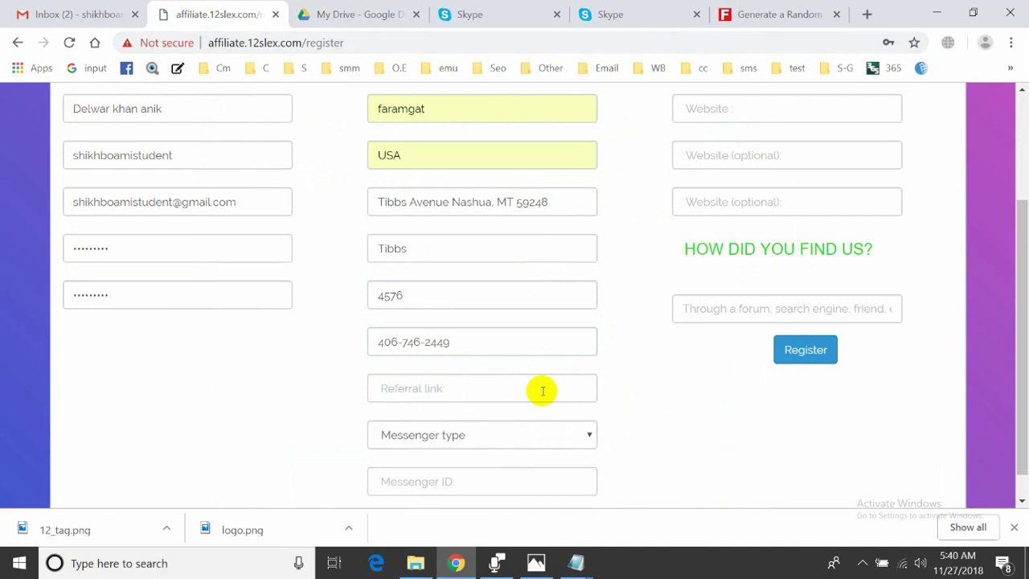
left_click(543, 391)
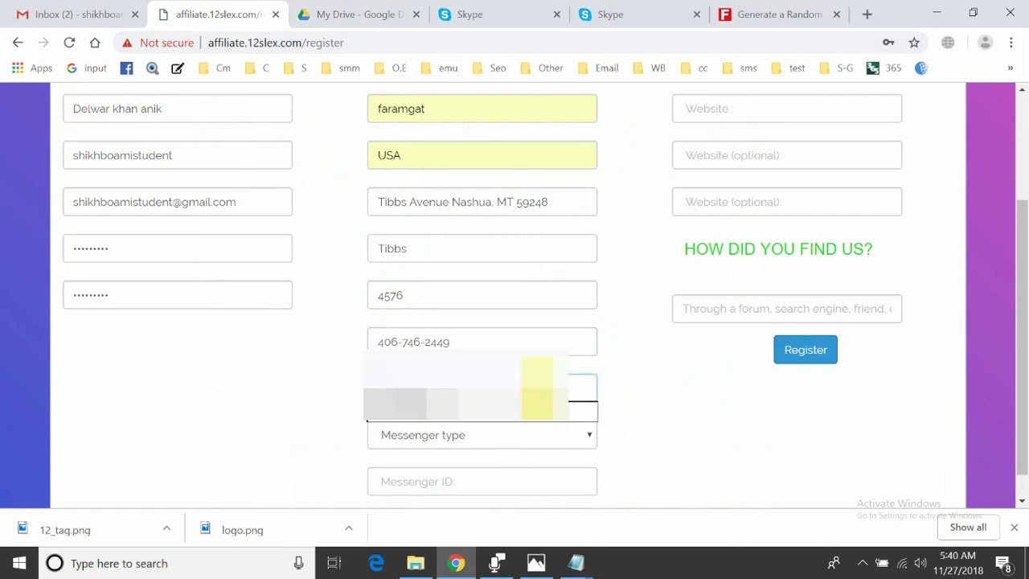
left_click(471, 403)
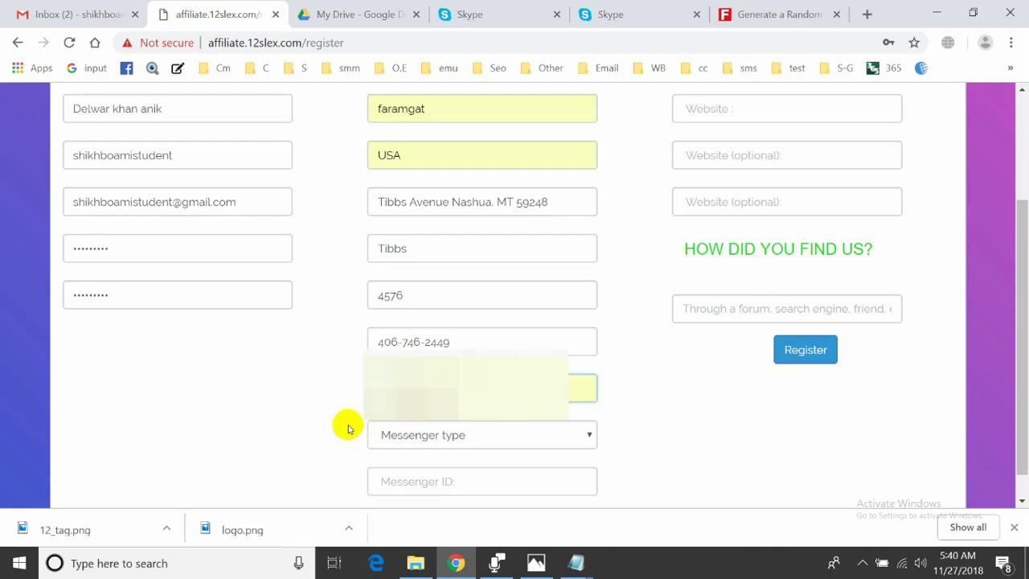
Choose Skype ID as the messenger type
left_click(435, 441)
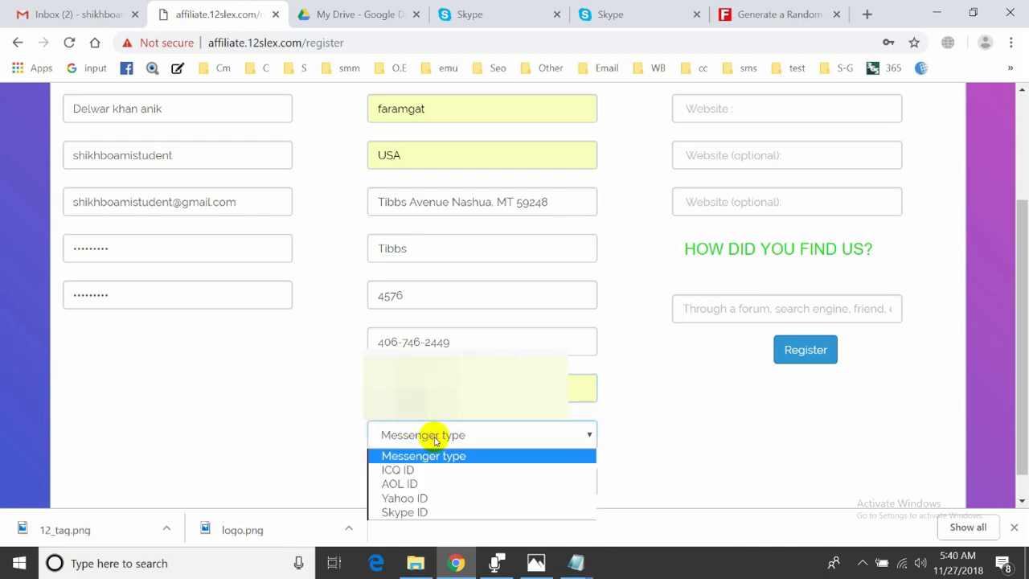
left_click(406, 435)
scroll(394, 430, "down", 1)
left_click(408, 403)
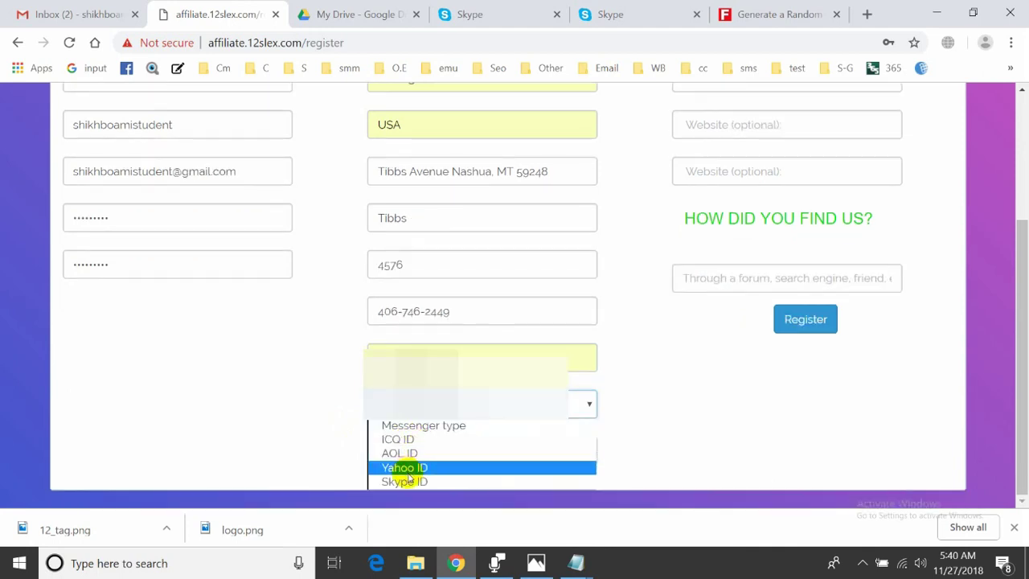
left_click(414, 481)
left_click(436, 460)
left_click(436, 460)
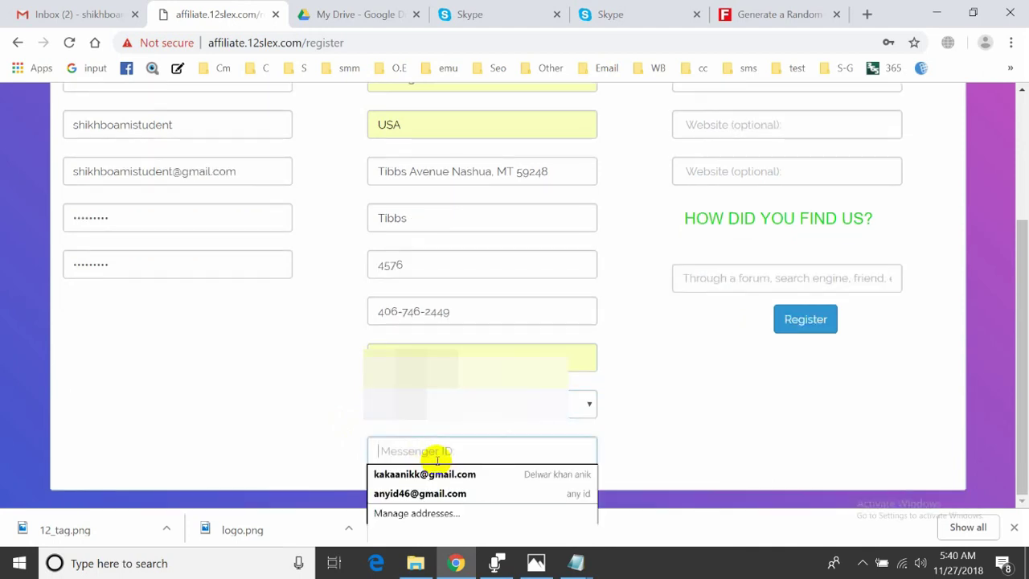
Copy the ID from the Skype web profile and paste it into Messenger ID
left_click(476, 16)
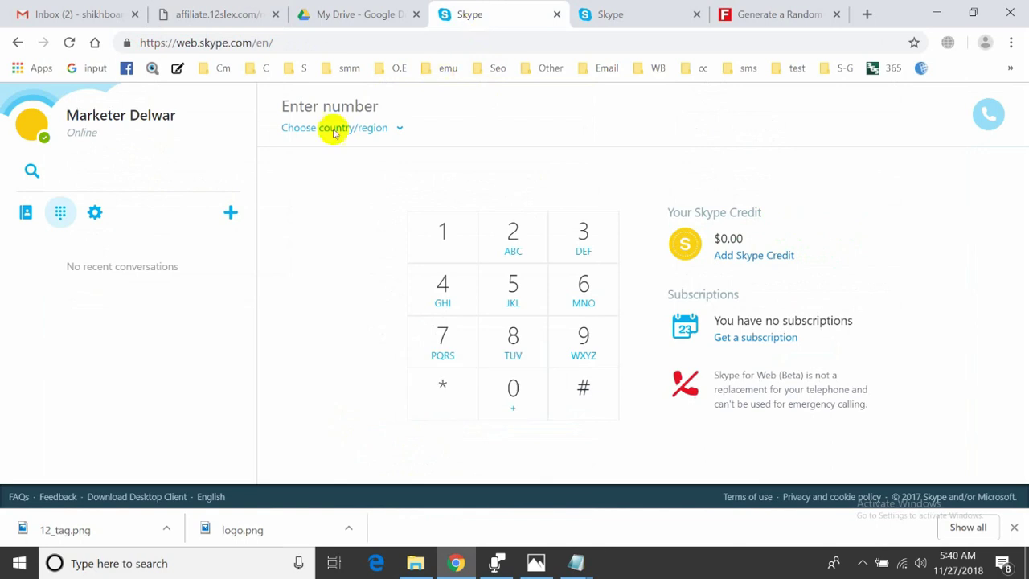
left_click(115, 113)
left_click_drag(524, 327, 410, 328)
left_click(229, 17)
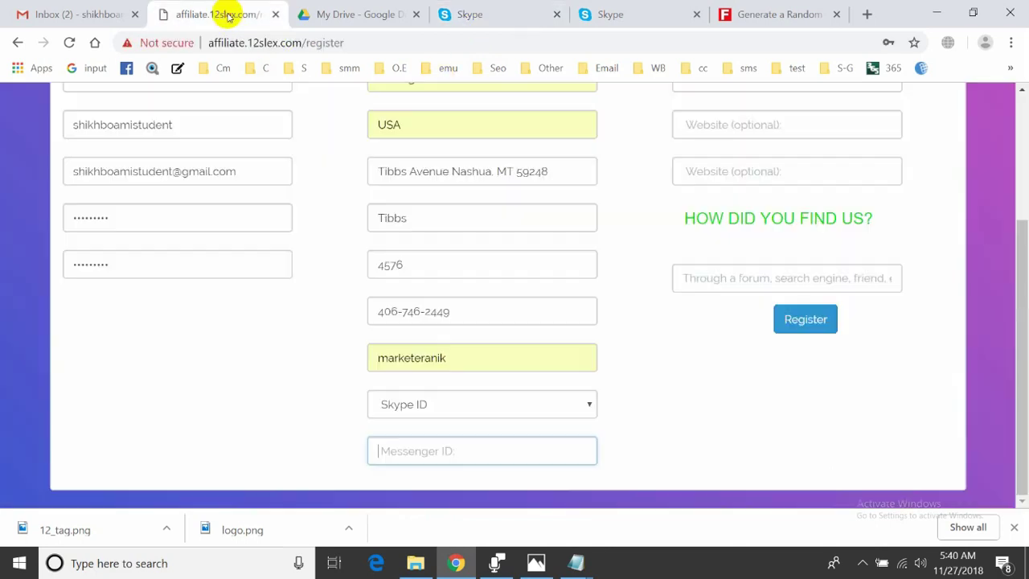
key("ctrl+v")
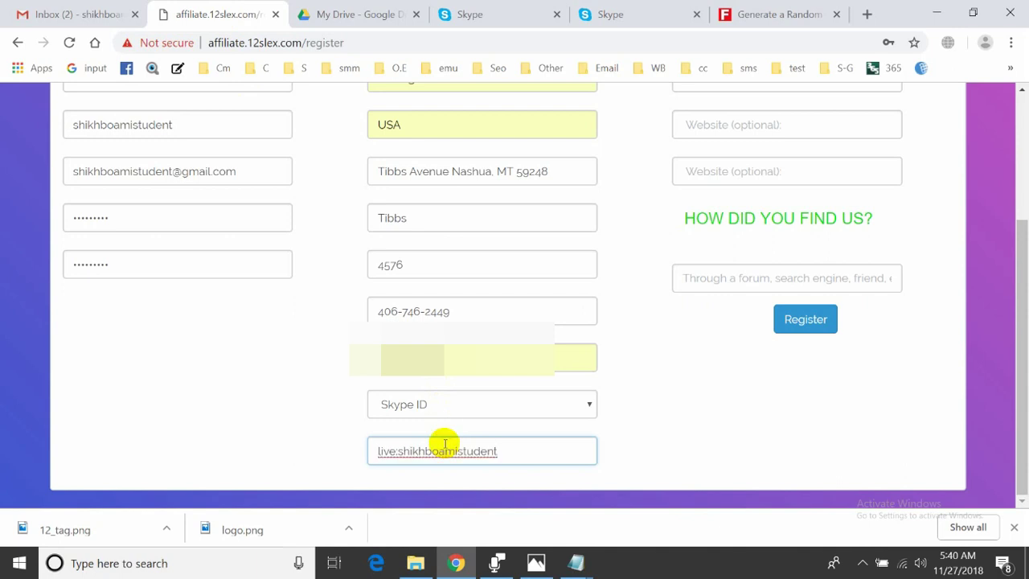
scroll(758, 379, "up", 3)
left_click(753, 233)
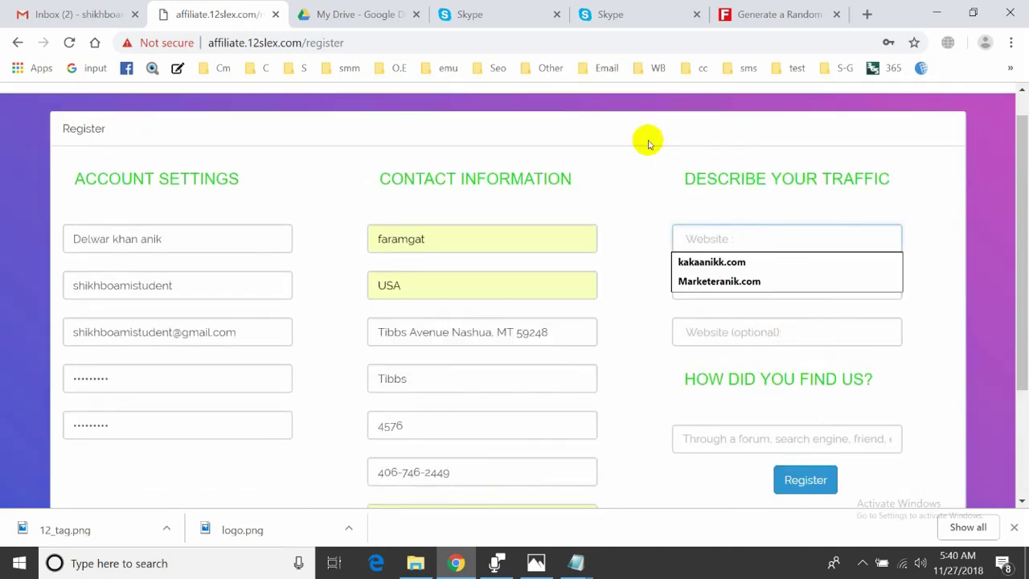
left_click(624, 12)
left_click(476, 12)
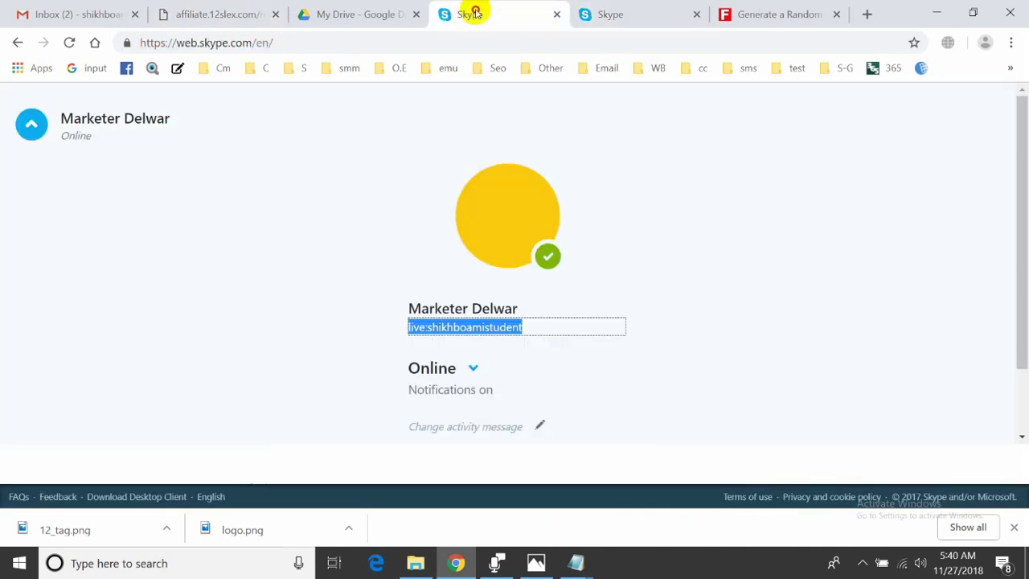
left_click(407, 48)
type("shikhboami.com")
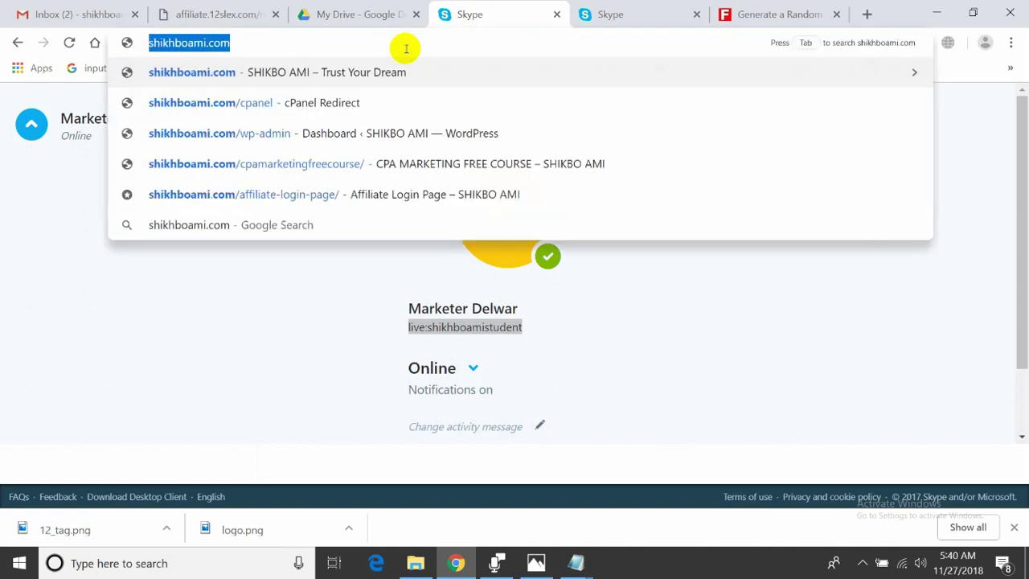
left_click(305, 10)
left_click(241, 10)
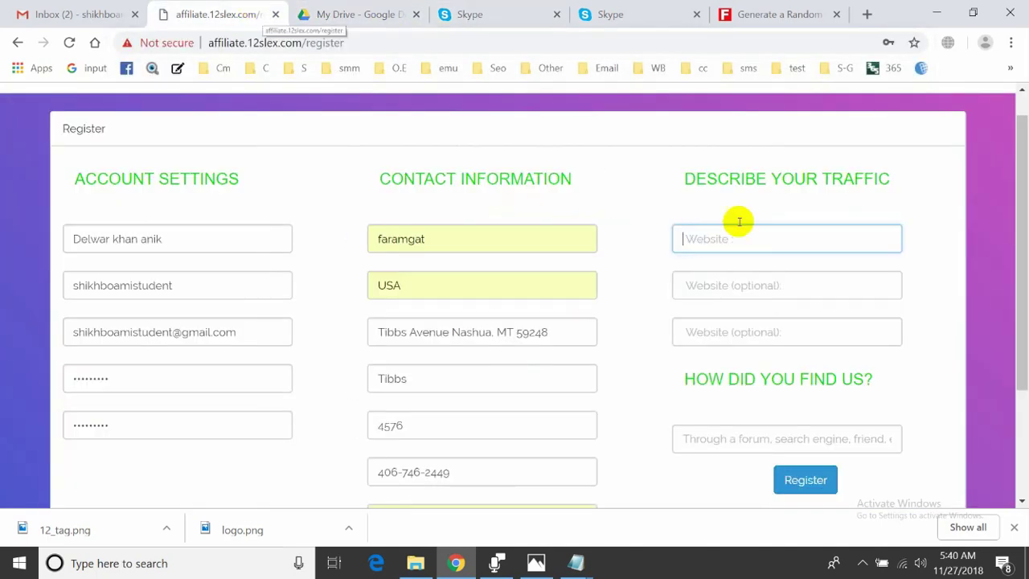
key("ctrl+v")
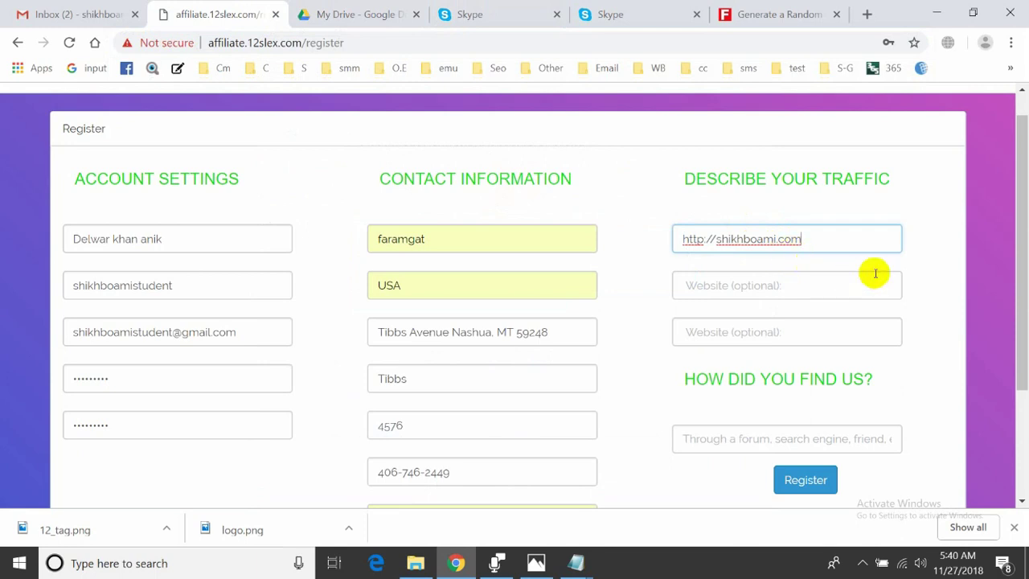
scroll(741, 402, "down", 1)
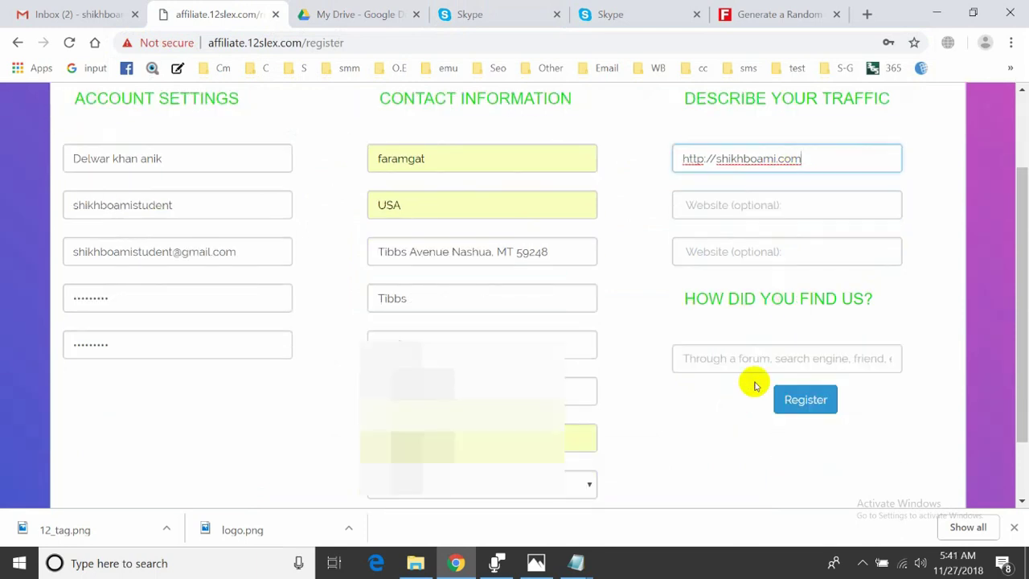
Enter Google in the How did you find us field
left_click(741, 359)
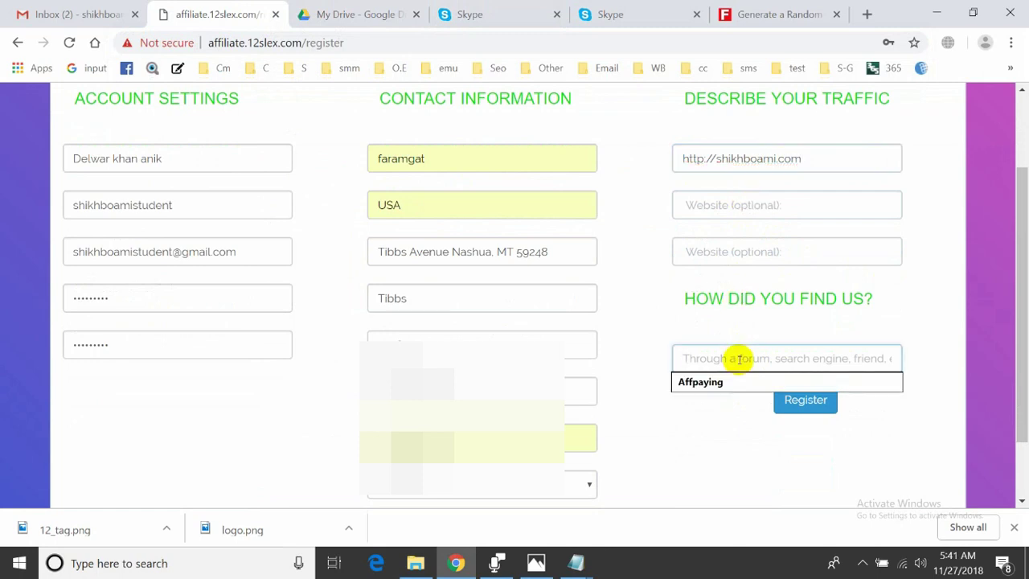
left_click(710, 346)
left_click(712, 351)
type("Google")
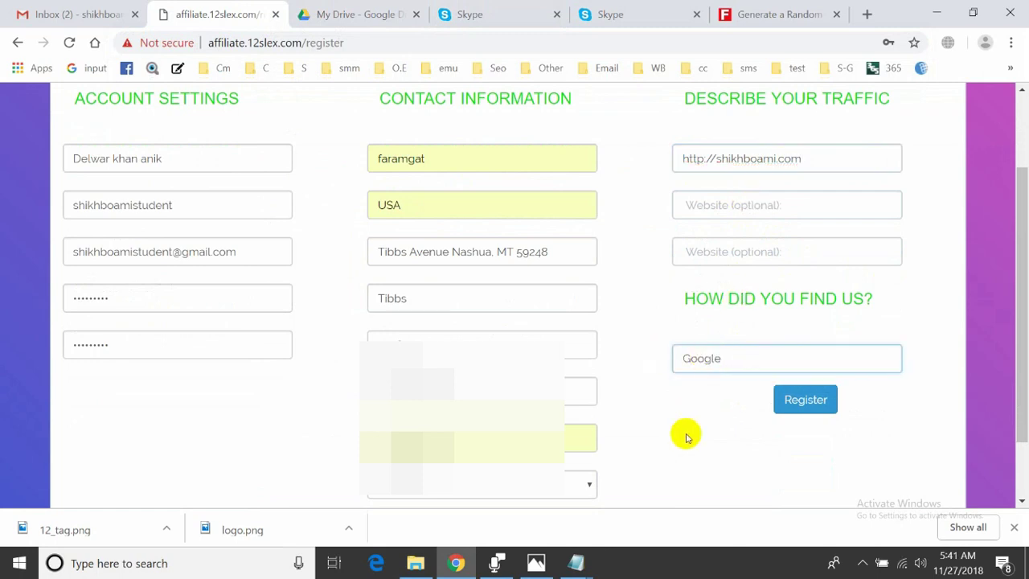
scroll(639, 391, "down", 1)
scroll(640, 393, "up", 2)
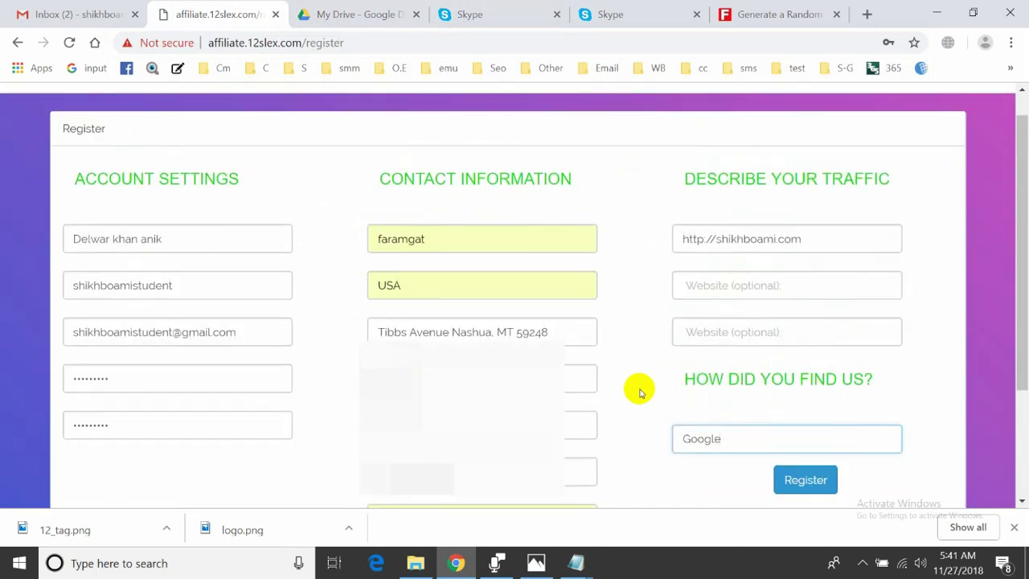
Submit the registration form, then clear the rejected phone number field
scroll(640, 392, "down", 2)
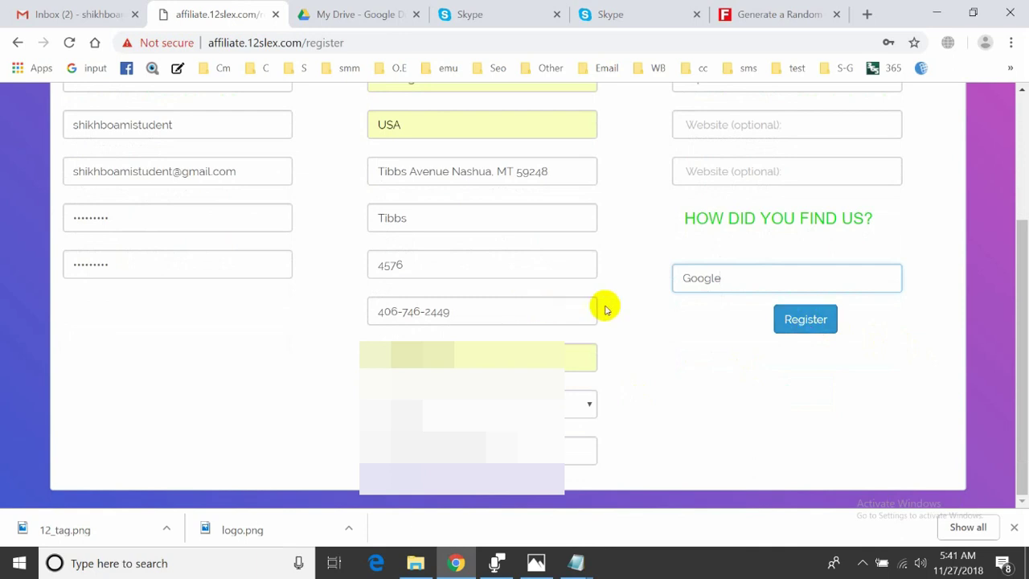
scroll(606, 309, "up", 1)
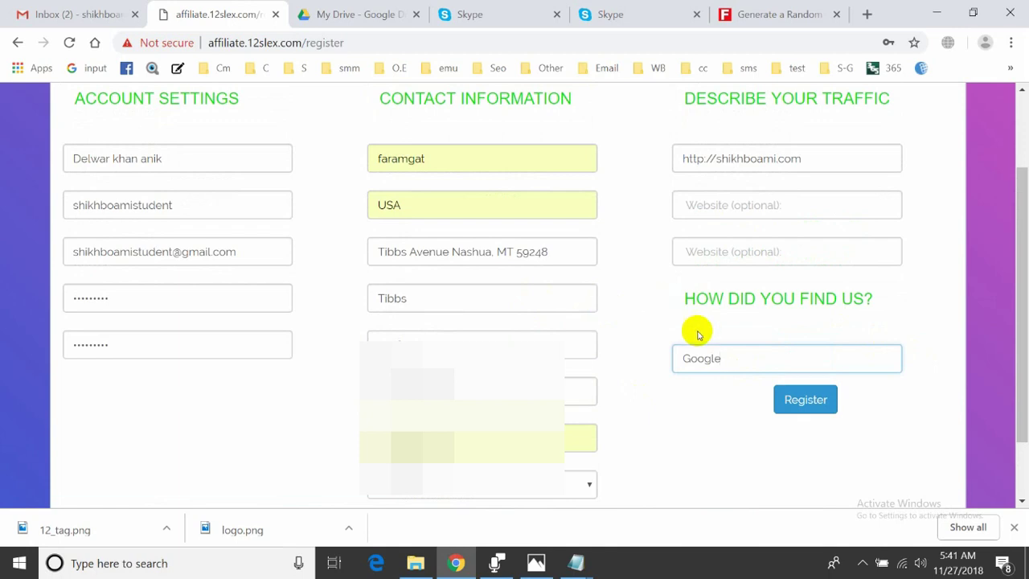
left_click(794, 400)
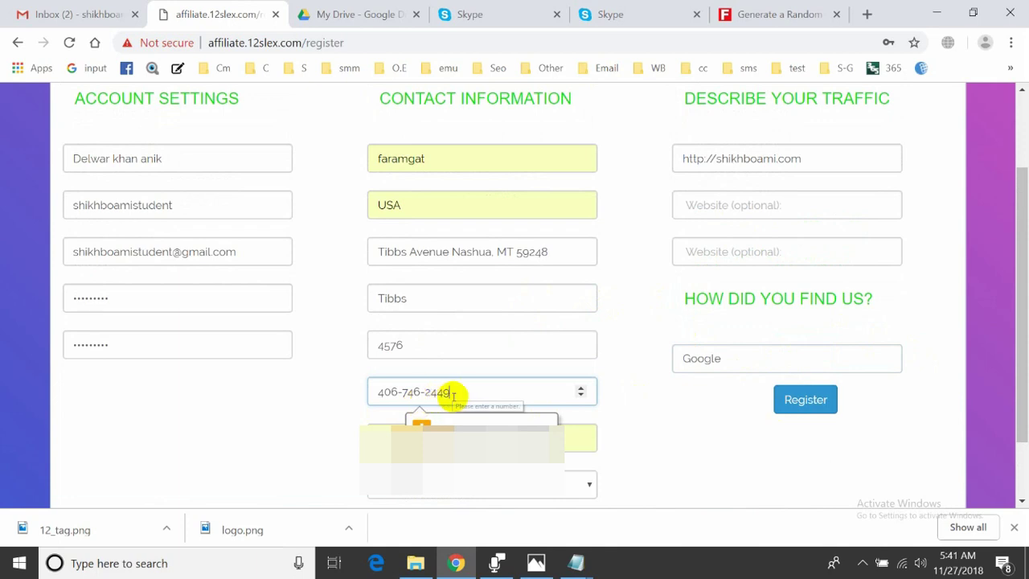
left_click(428, 394)
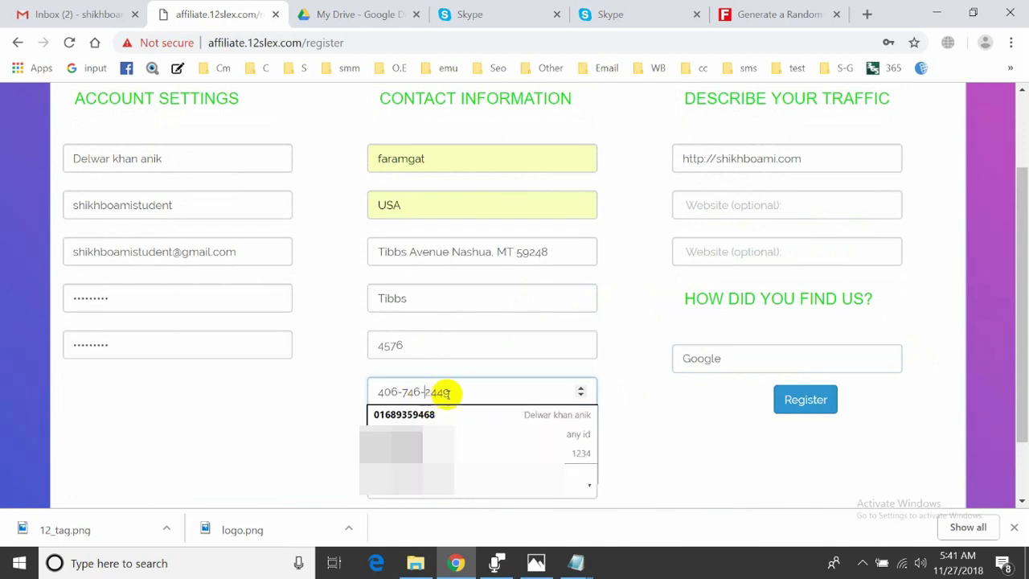
key("ctrl+a")
key("BackSpace")
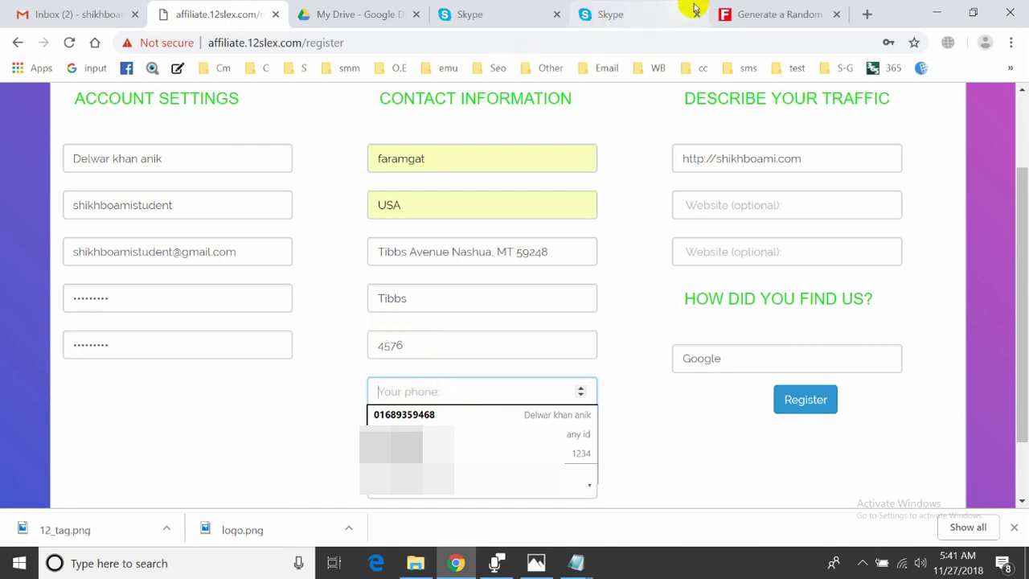
Re-paste the phone number from Fake Name Generator and delete both of its dashes
left_click(784, 14)
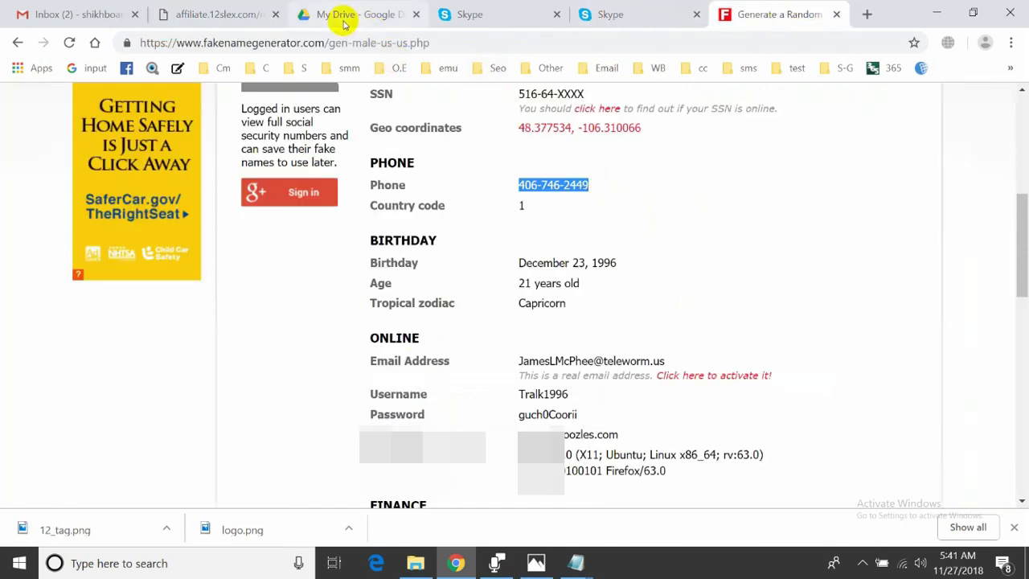
left_click(241, 14)
left_click(447, 391)
key("ctrl+v")
left_click(402, 391)
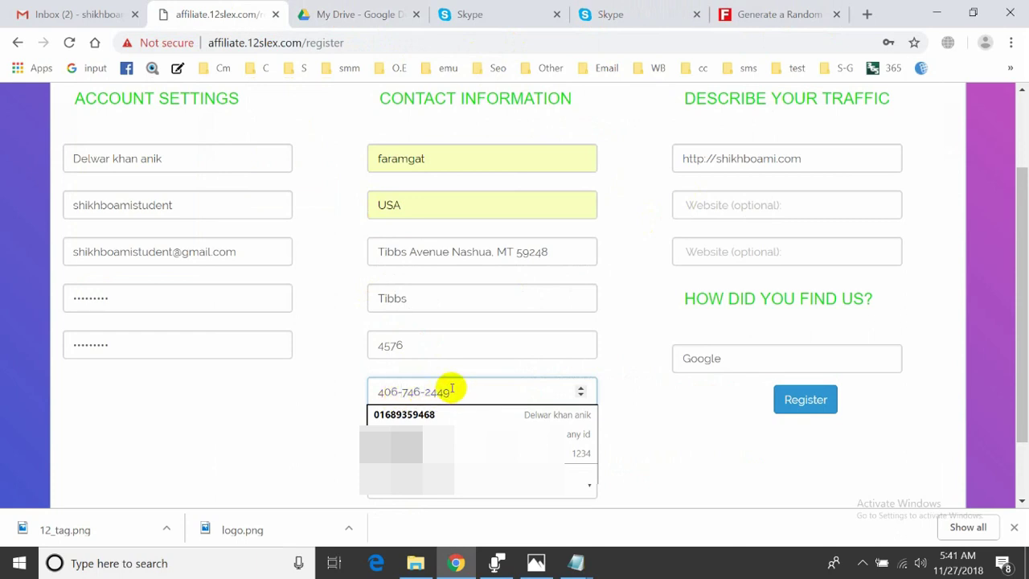
key("BackSpace")
left_click(430, 392)
key("BackSpace")
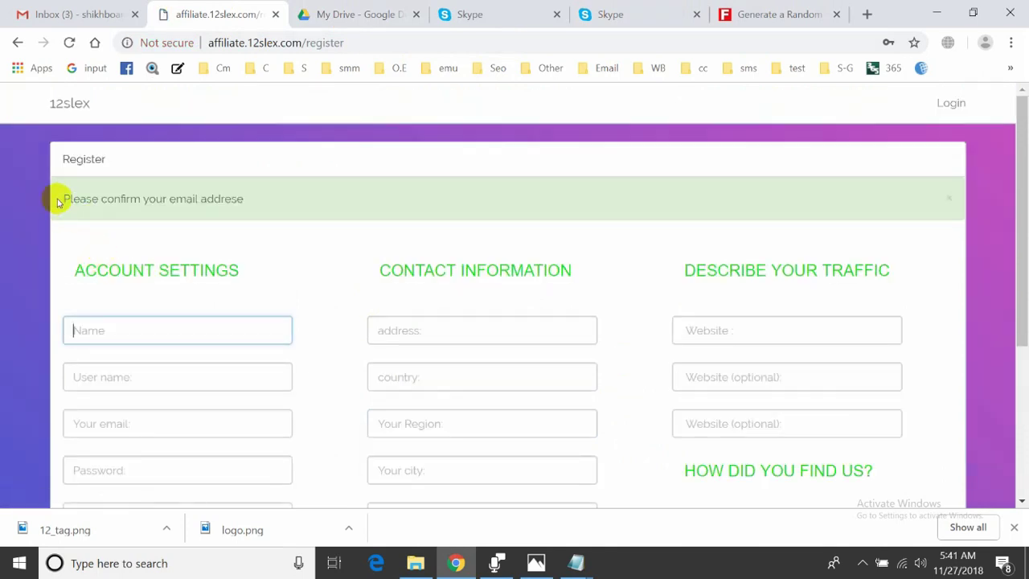
Open the 12slex Verify Email message in Gmail and follow its verification link
left_click(57, 14)
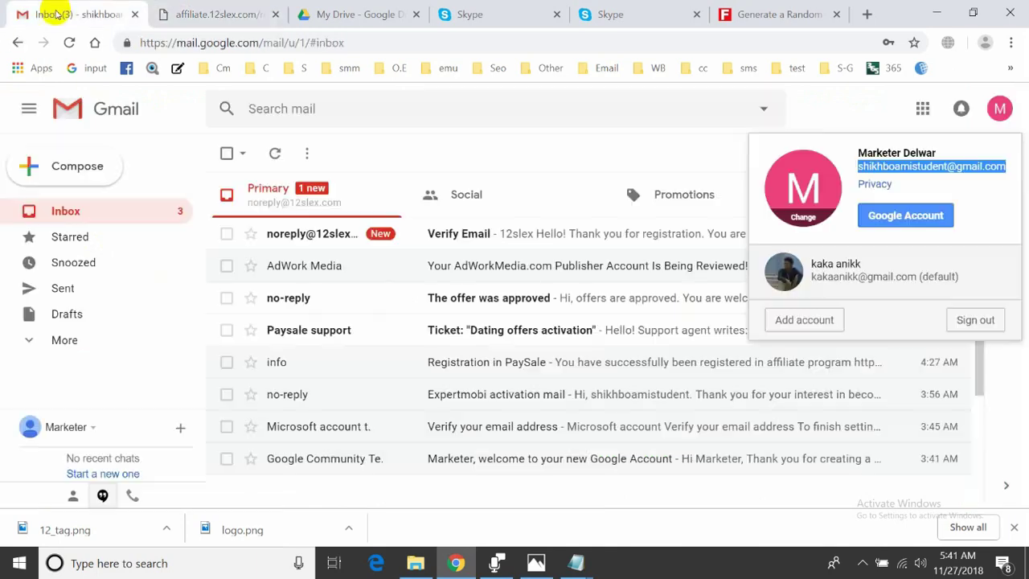
left_click(510, 156)
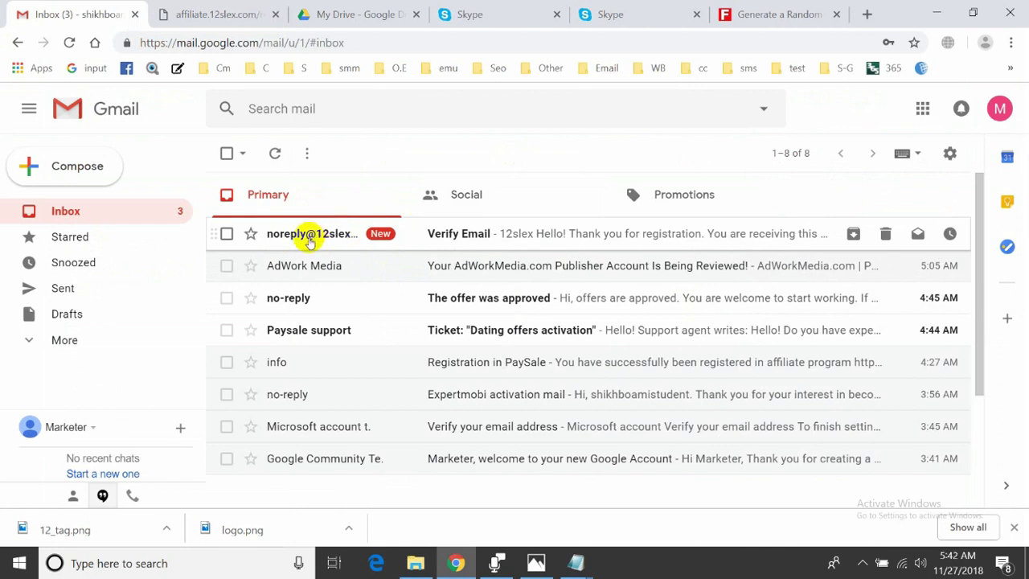
left_click(455, 234)
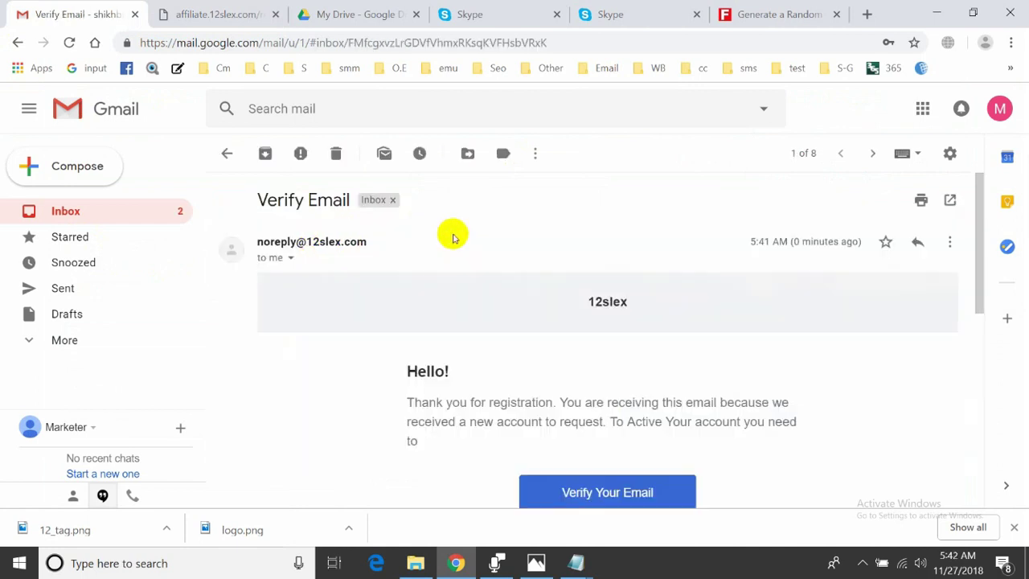
scroll(466, 265, "down", 1)
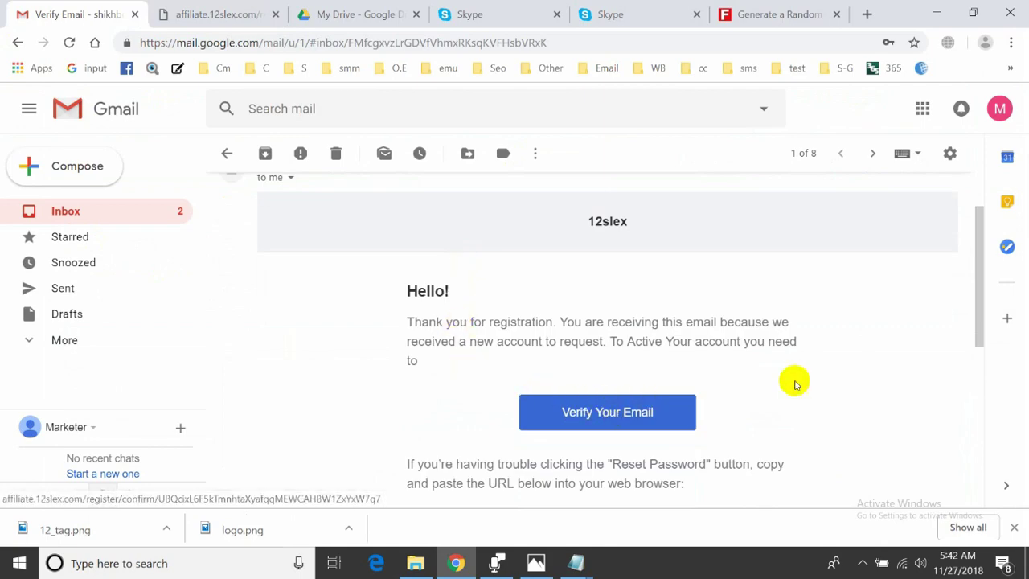
scroll(792, 379, "down", 2)
scroll(793, 380, "up", 2)
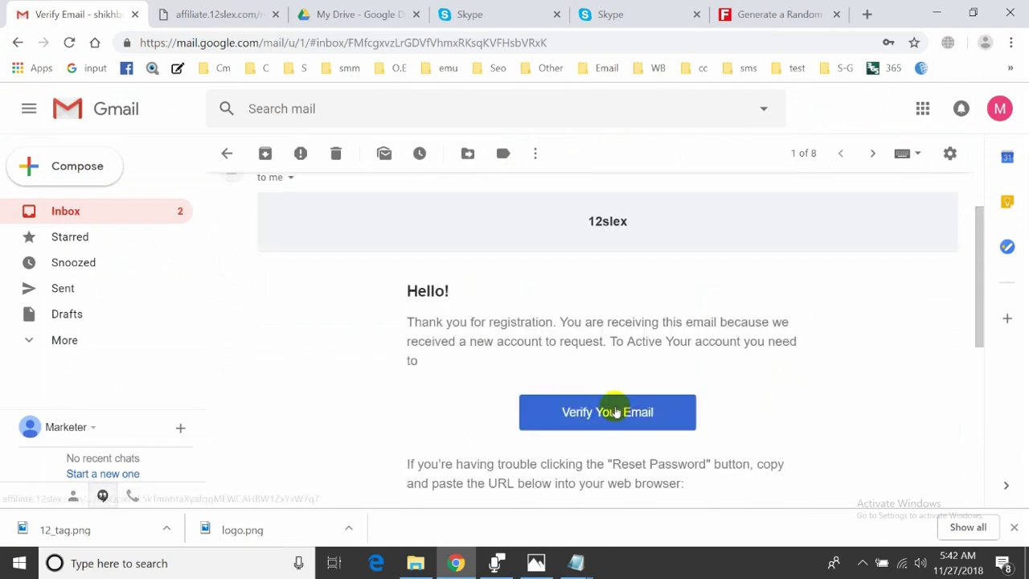
left_click(616, 413)
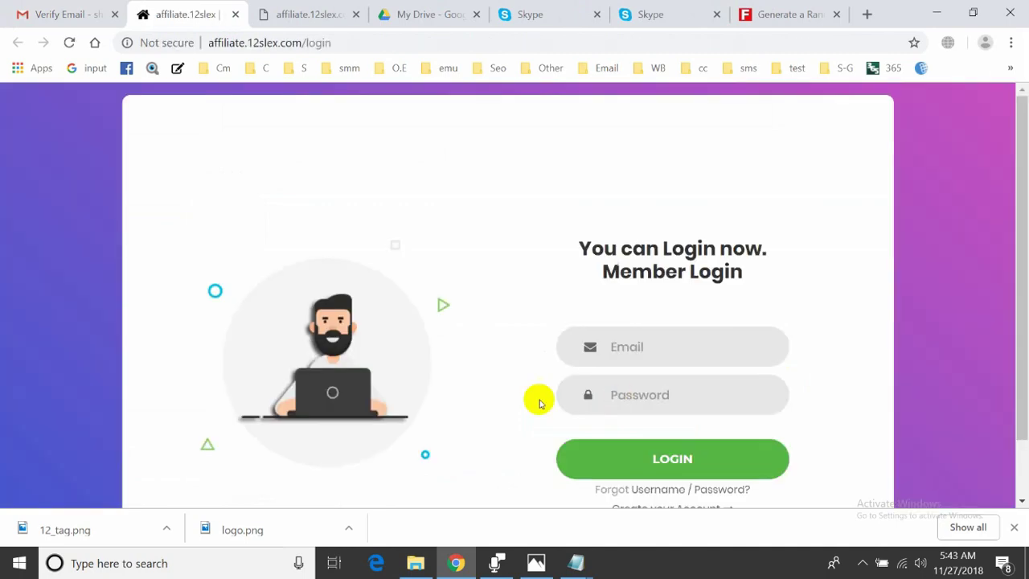
Go to the 12Slex login page and undo a wrongly pasted value in the email field
left_click(92, 14)
left_click(171, 22)
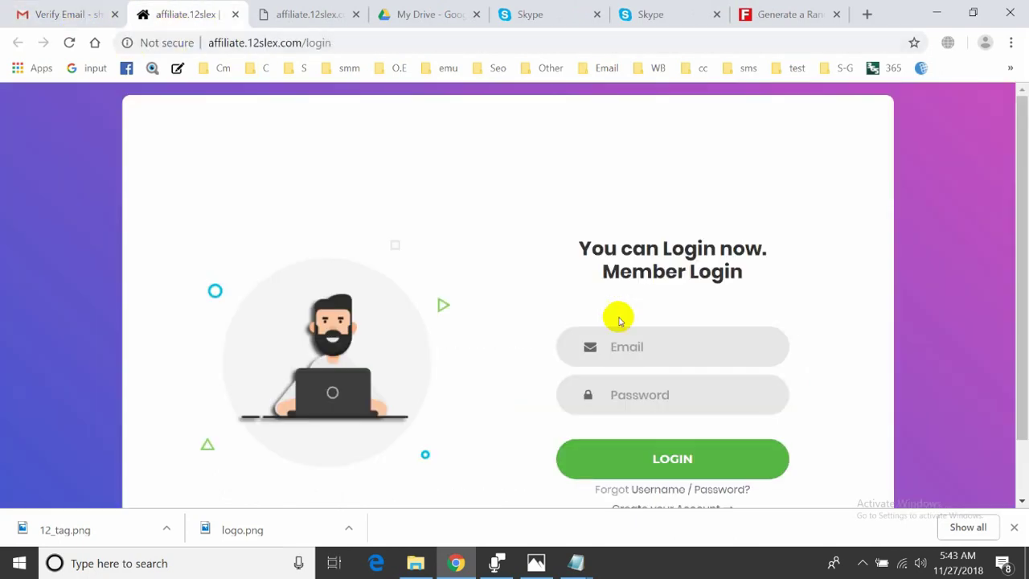
left_click(628, 339)
key("ctrl+v")
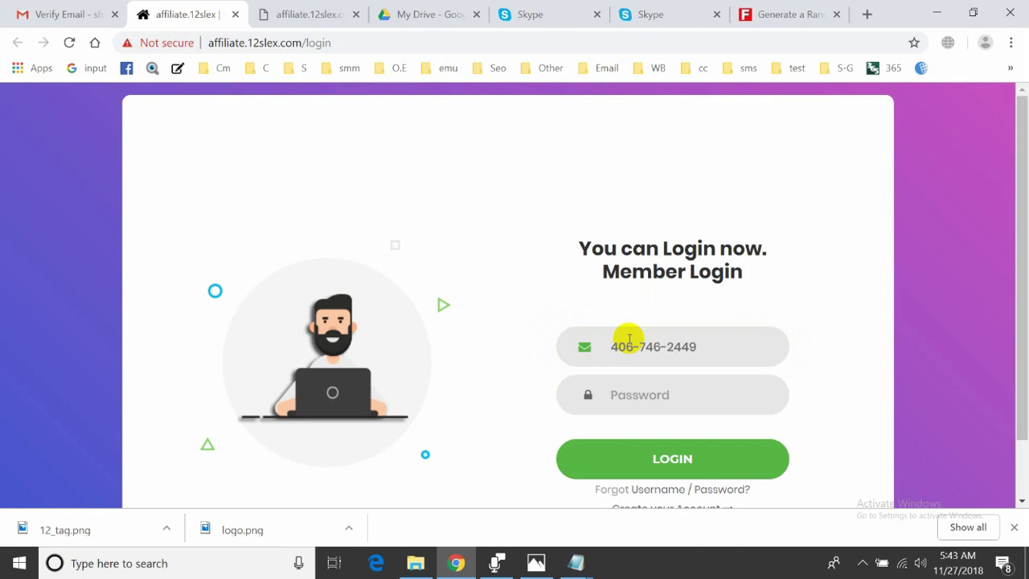
key("ctrl+z")
Copy the Gmail account's e-mail address and paste it into the login email field
left_click(84, 12)
left_click(1001, 110)
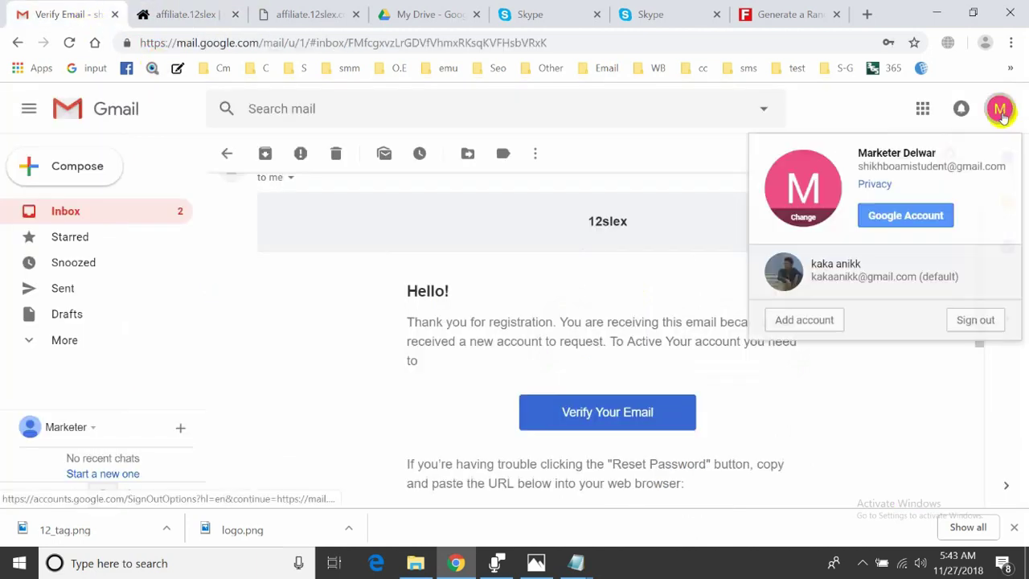
triple_click(941, 165)
right_click(944, 168)
left_click(944, 171)
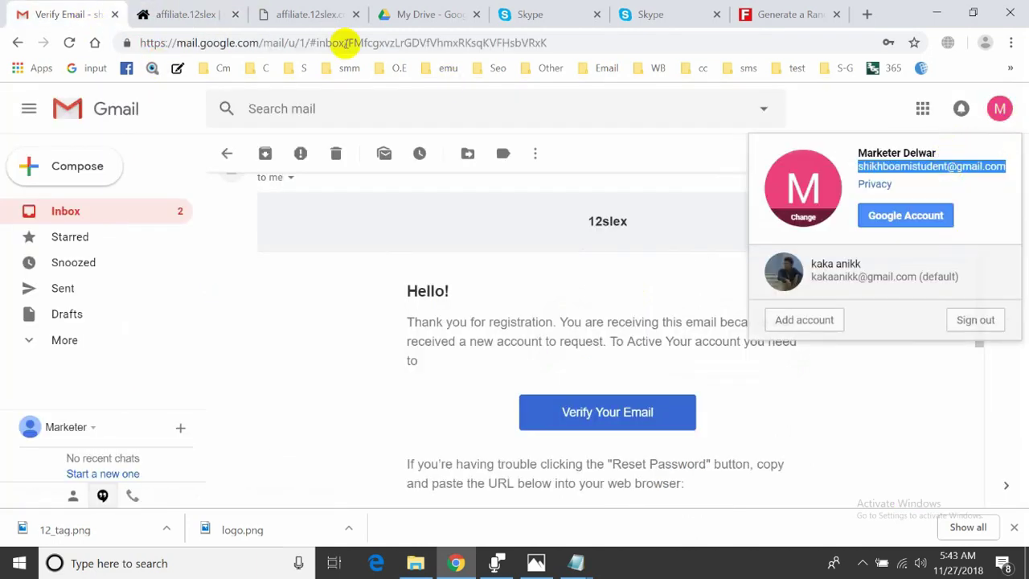
left_click(193, 14)
key("ctrl+v")
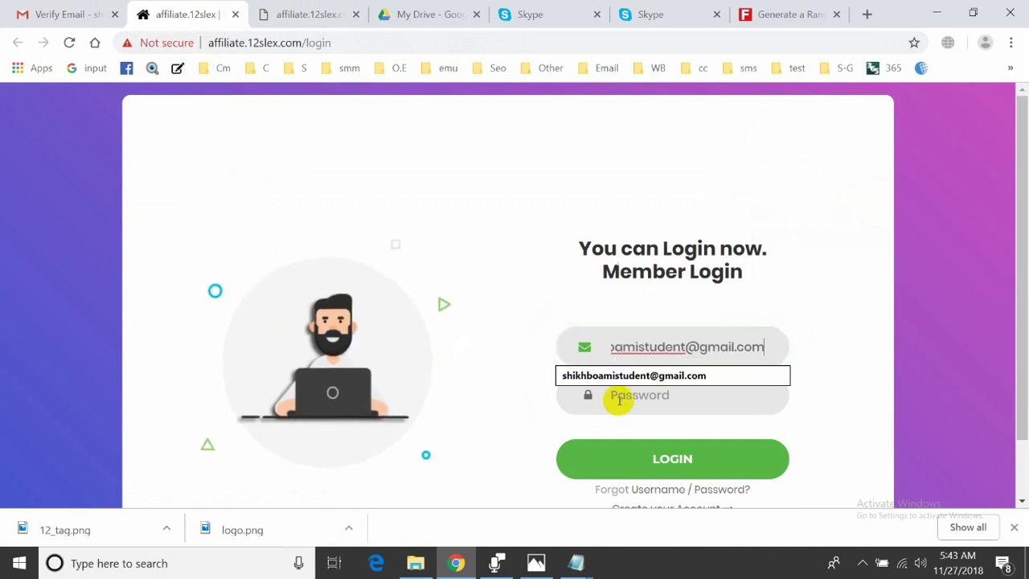
Enter the account password and log in to the affiliate dashboard
left_click(636, 408)
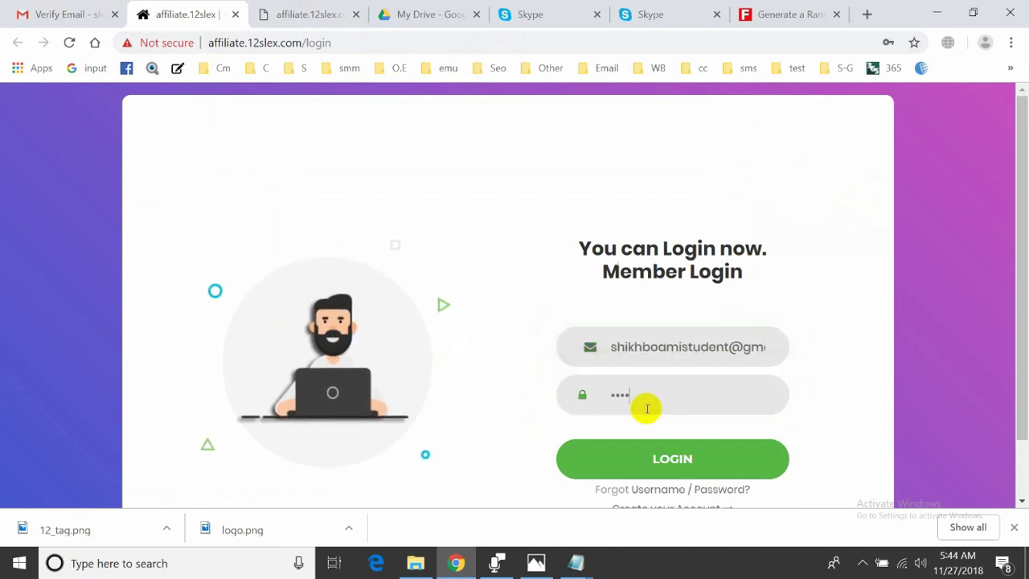
key("Return")
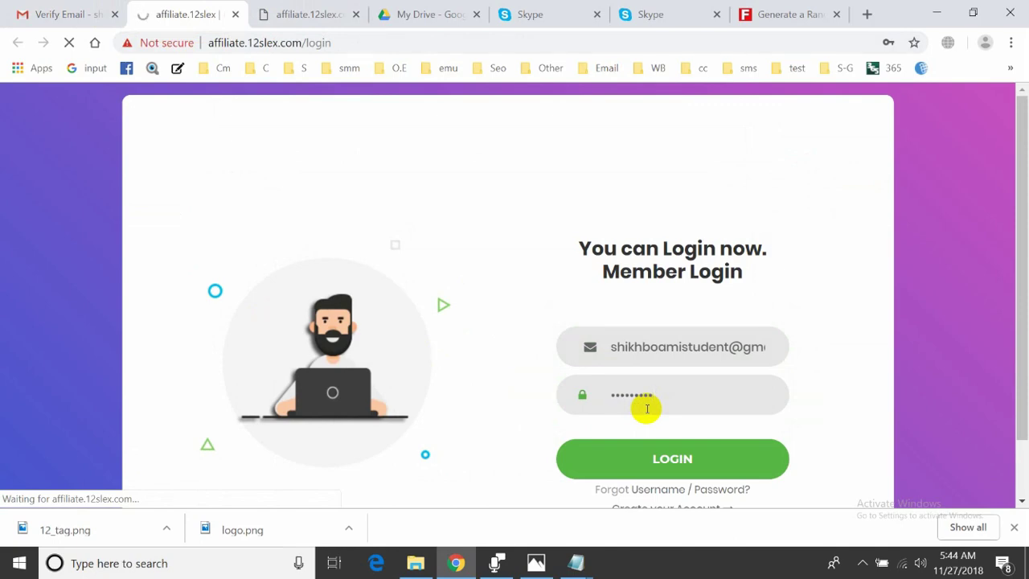
left_click(274, 14)
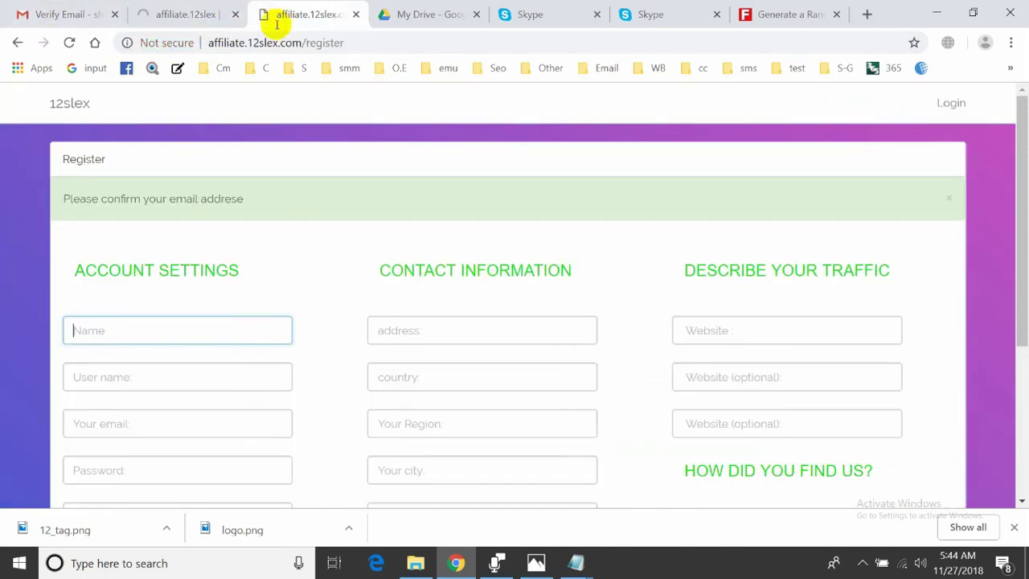
left_click(189, 12)
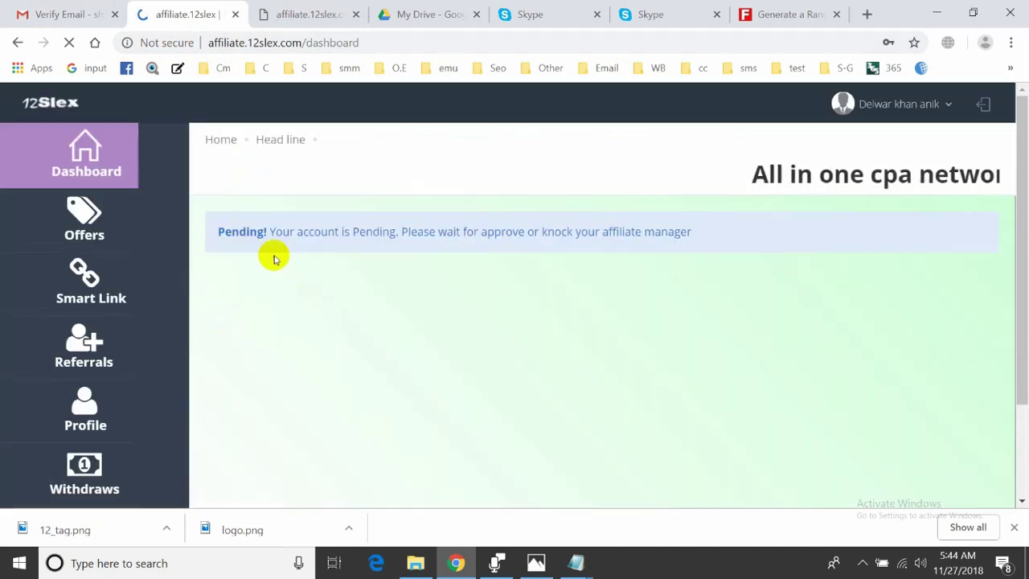
Select and read the pending-approval notice on the affiliate dashboard
left_click_drag(269, 232, 188, 225)
left_click(701, 231)
left_click(216, 235)
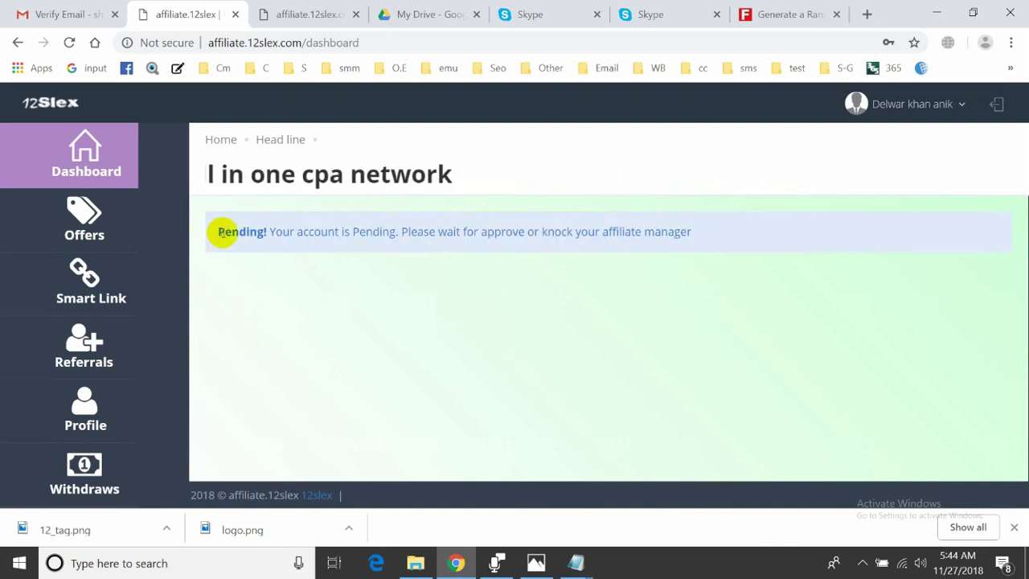
left_click(216, 235)
left_click(241, 229)
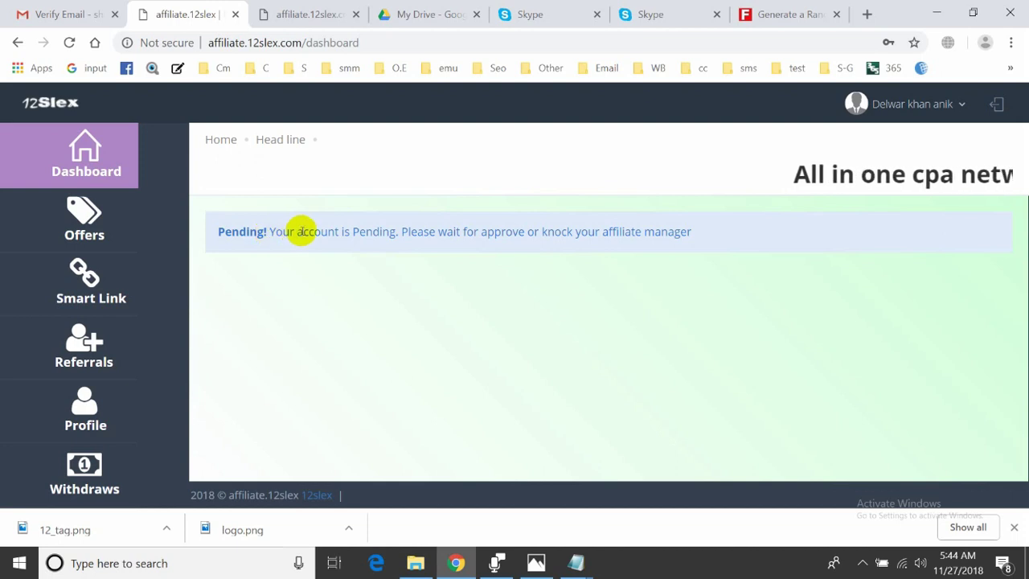
Load the 12slex.com homepage in the register tab and select the 12SLEX Support Skype name
left_click(308, 16)
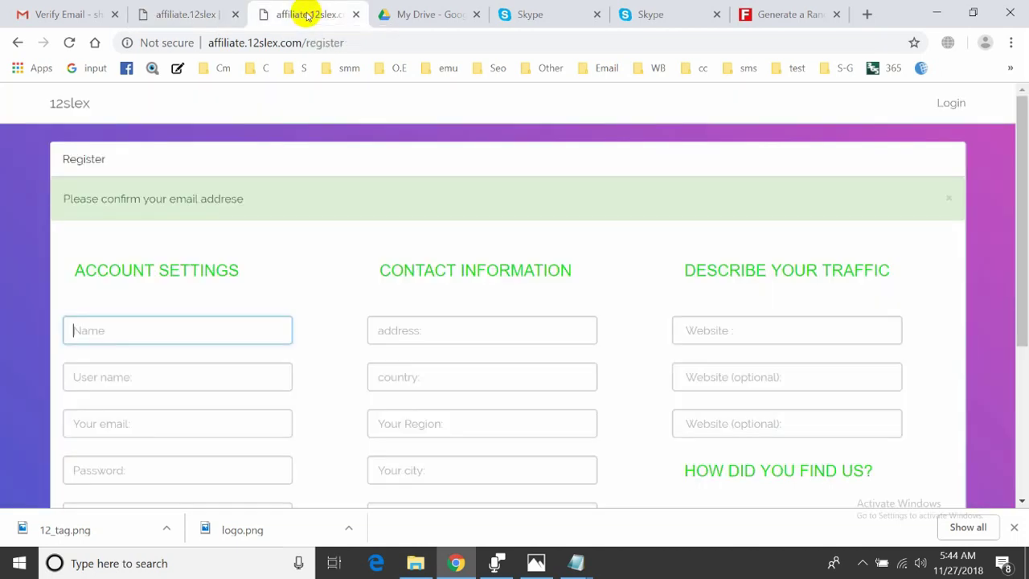
left_click(18, 43)
left_click(17, 45)
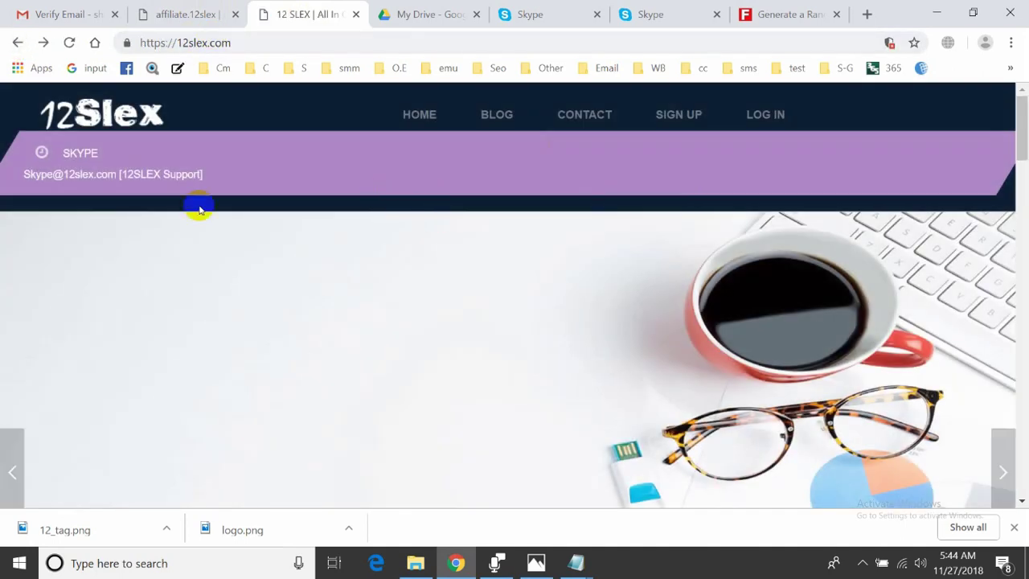
left_click_drag(26, 173, 64, 190)
left_click(64, 190)
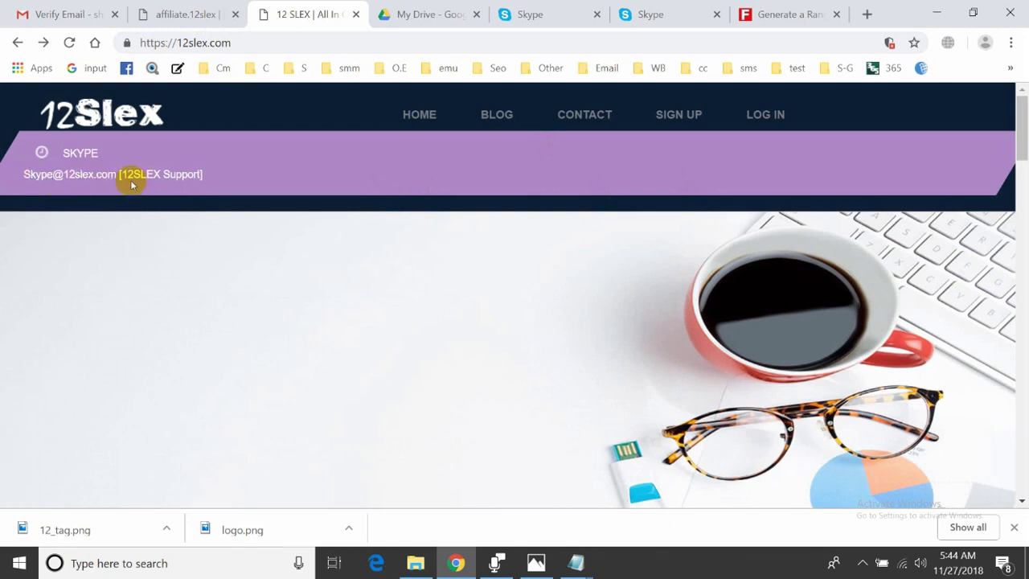
left_click_drag(121, 174, 202, 177)
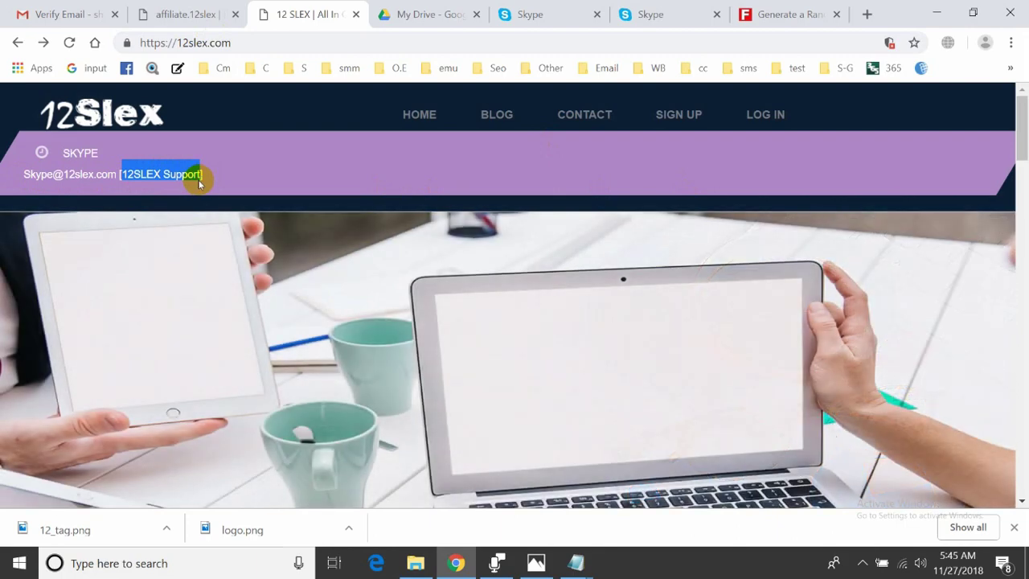
left_click(181, 14)
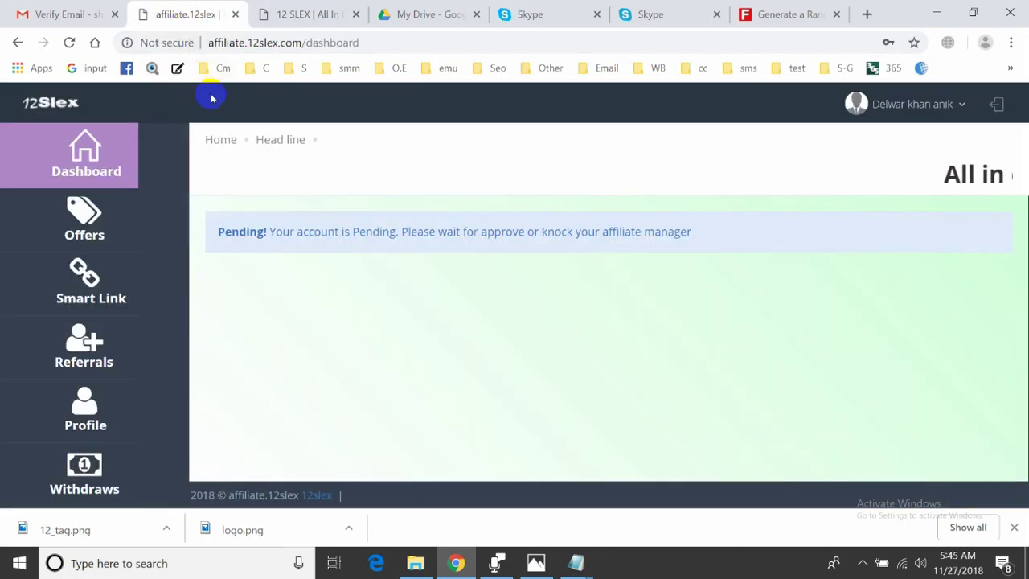
Search the Skype directory for 12SLEX Support and add it to contacts
left_click(623, 14)
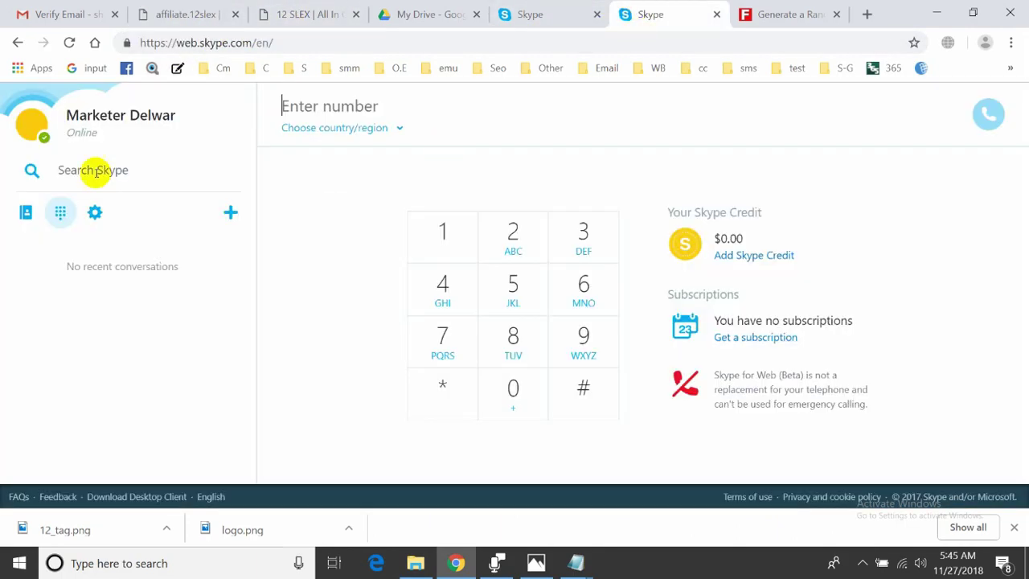
left_click(110, 178)
key("ctrl+v")
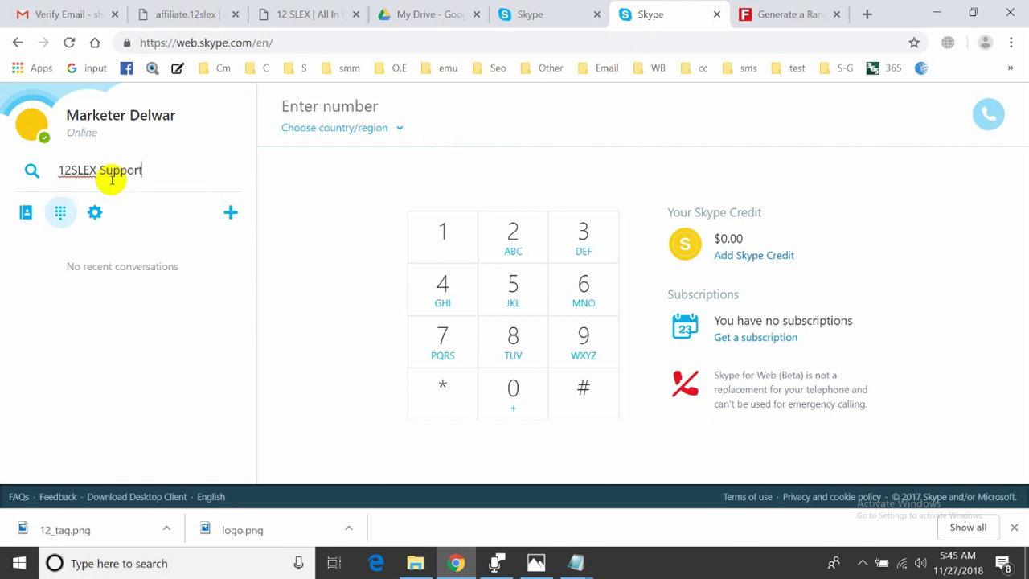
key("Return")
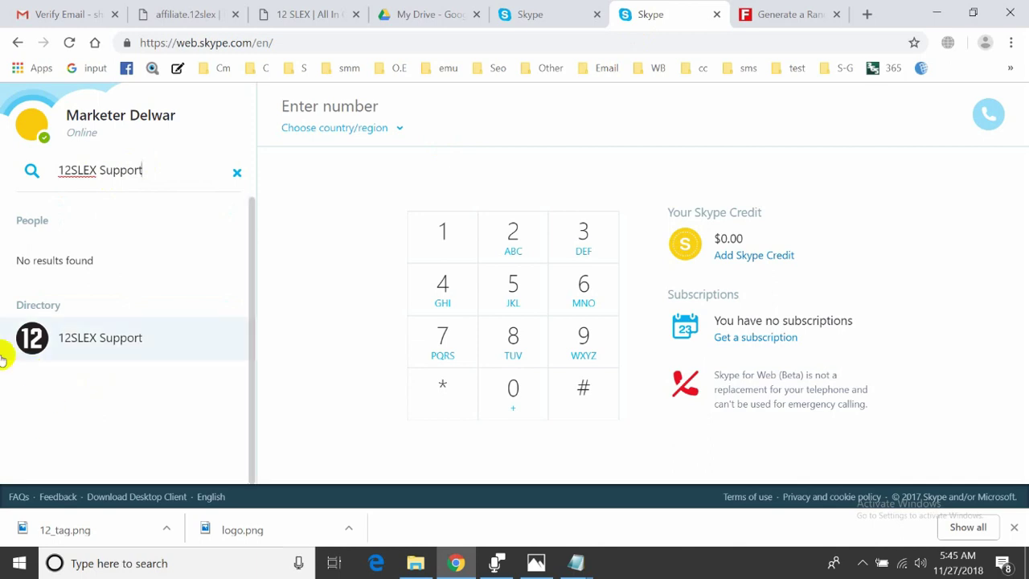
left_click(69, 344)
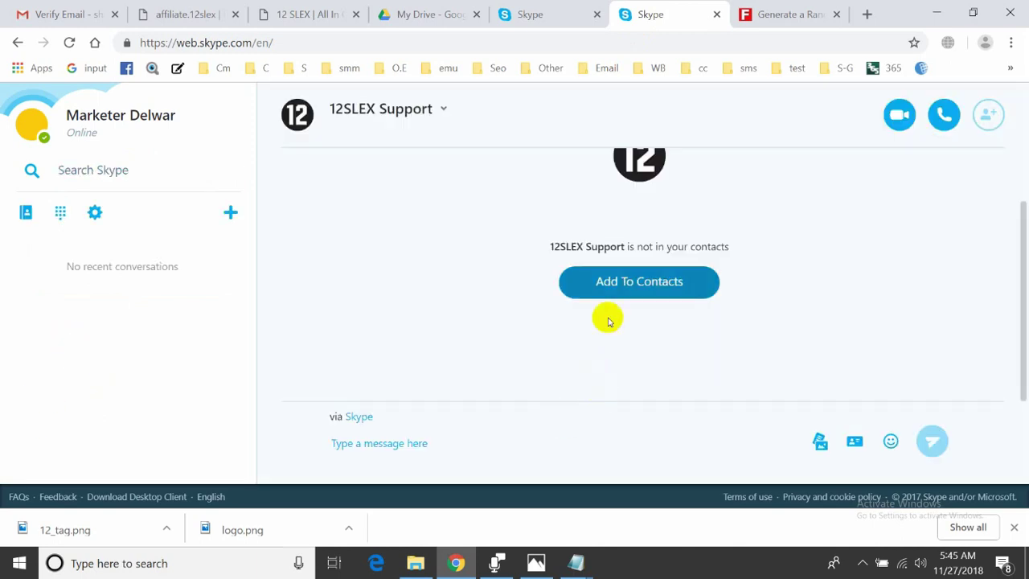
left_click(621, 292)
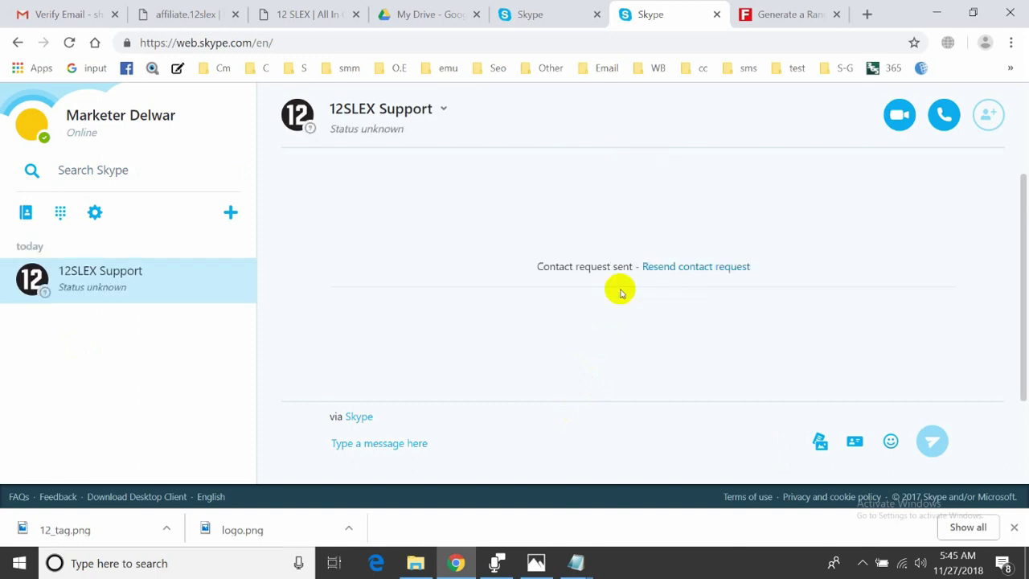
left_click(402, 444)
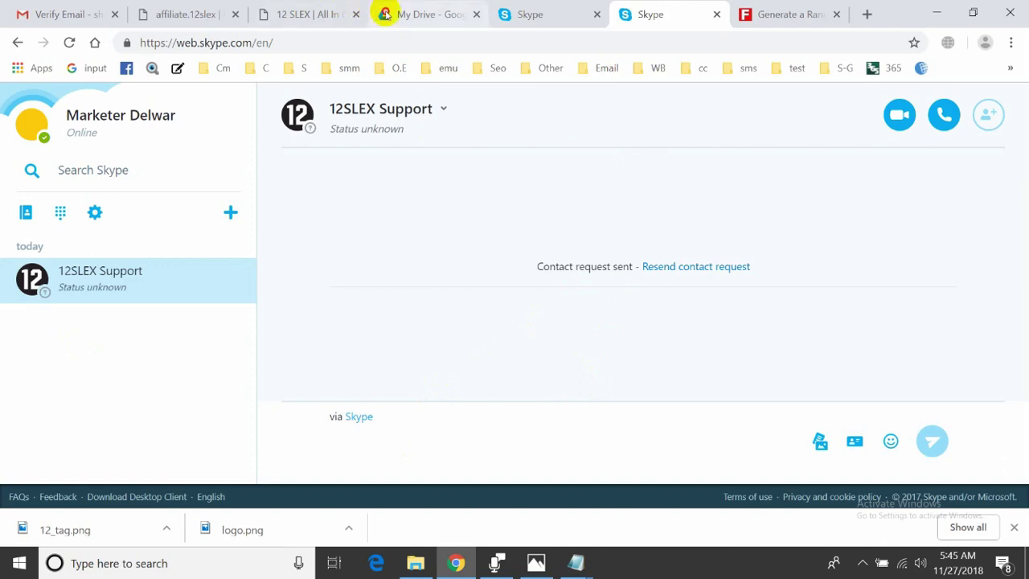
Scroll through all three pages of the Sign Up Question Answer document in Google Drive
left_click(382, 13)
scroll(522, 345, "up", 1)
left_click(503, 326)
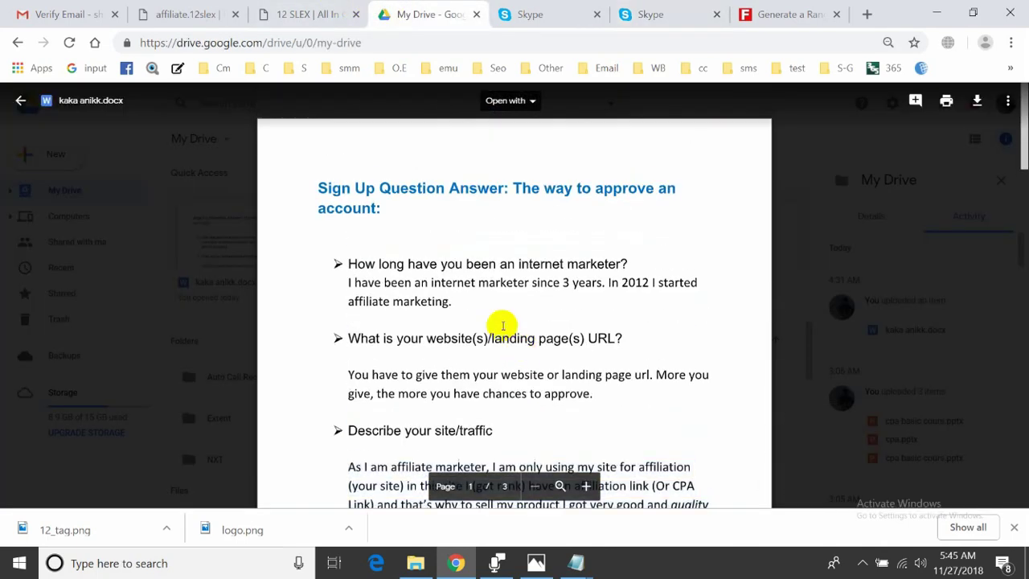
scroll(503, 326, "down", 6)
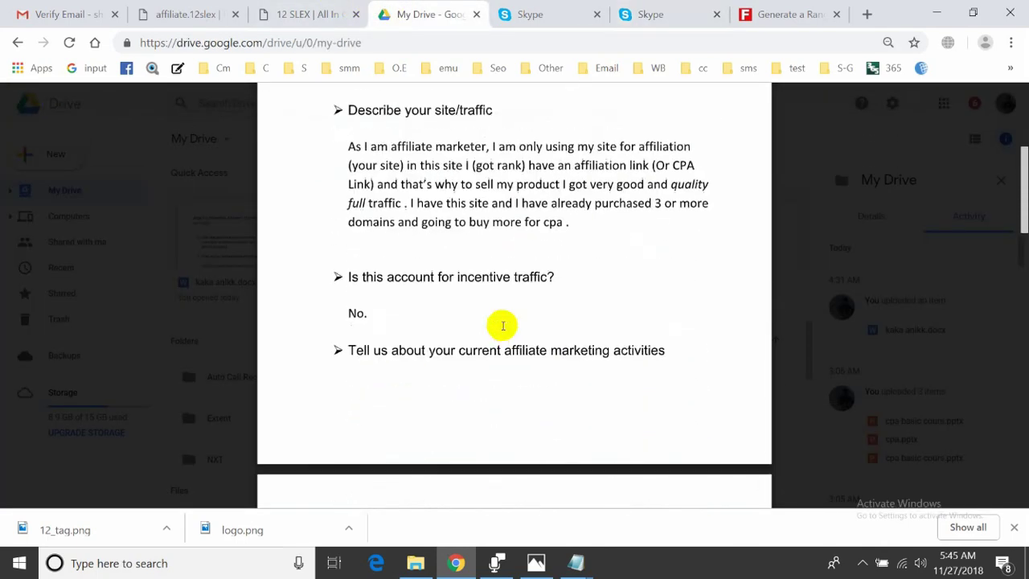
scroll(503, 326, "down", 3)
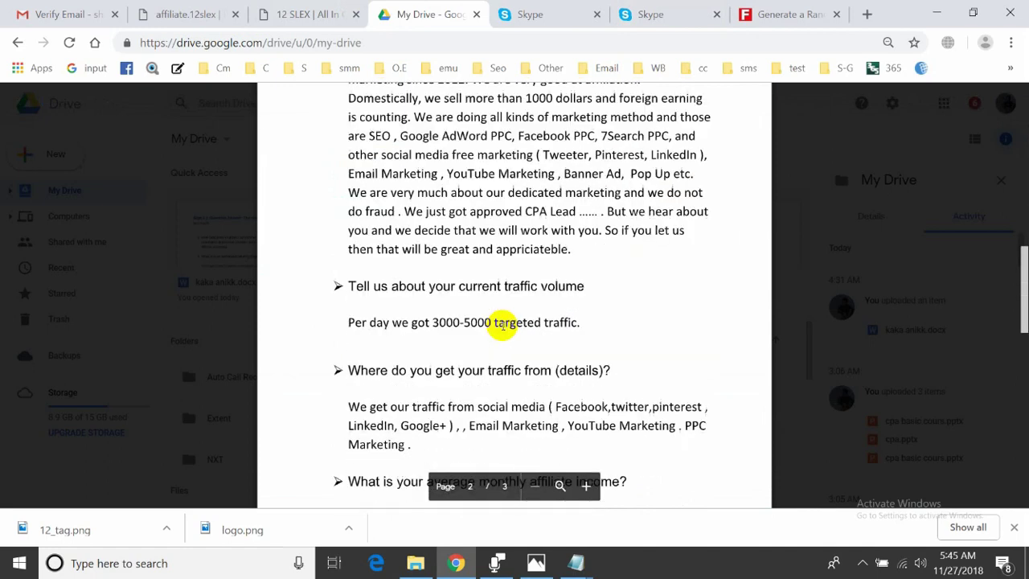
scroll(502, 326, "down", 2)
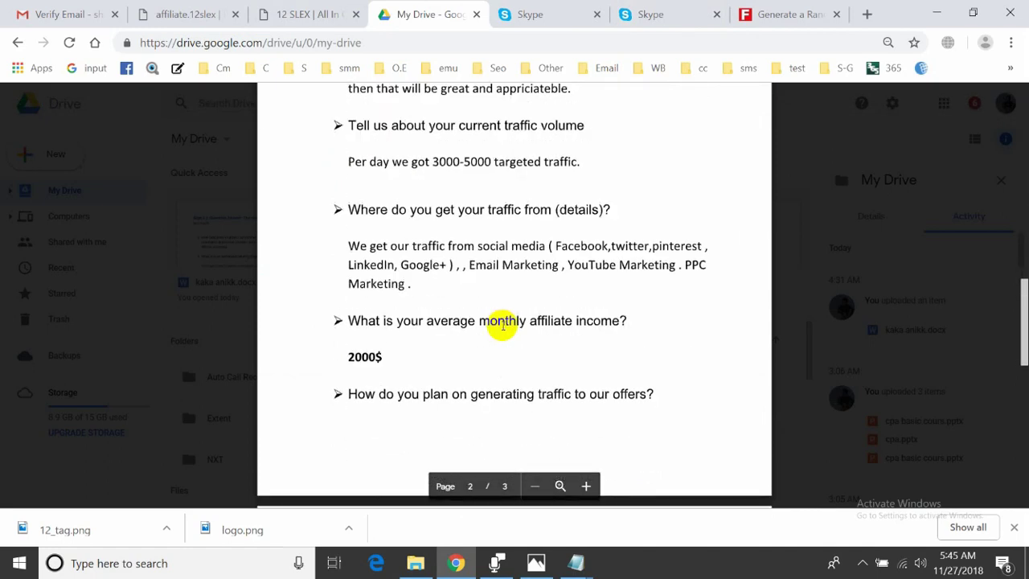
scroll(502, 326, "down", 2)
scroll(502, 325, "down", 1)
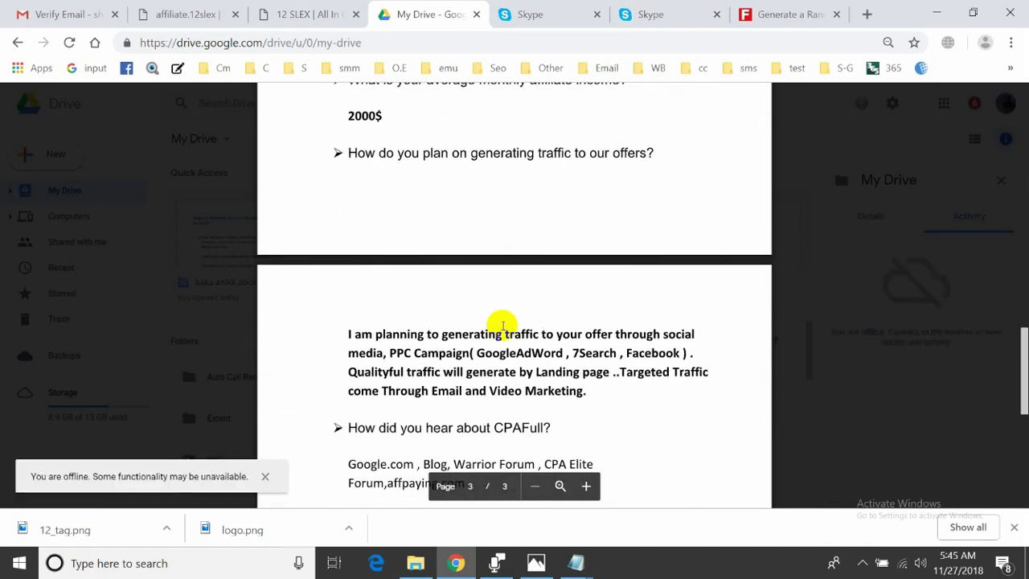
scroll(503, 325, "down", 3)
scroll(496, 322, "up", 15)
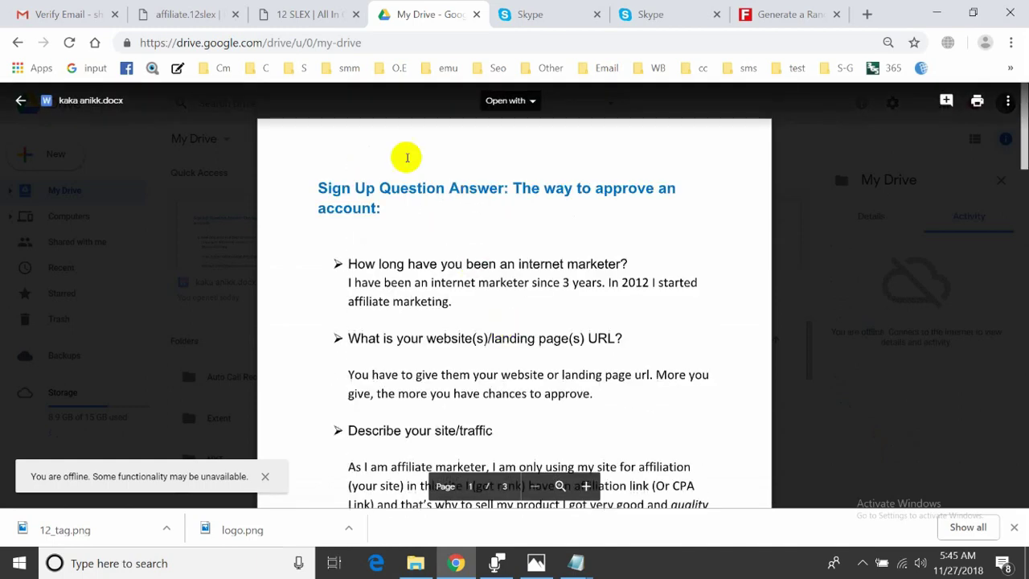
left_click(201, 13)
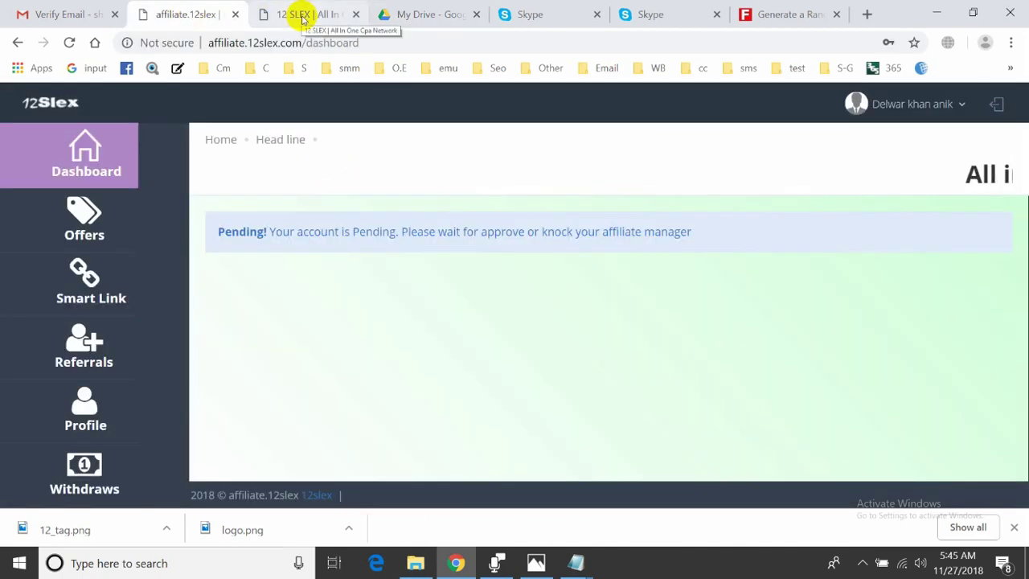
Write a message to 12SLEX Support starting with 'Hello sir' and send it
left_click(655, 14)
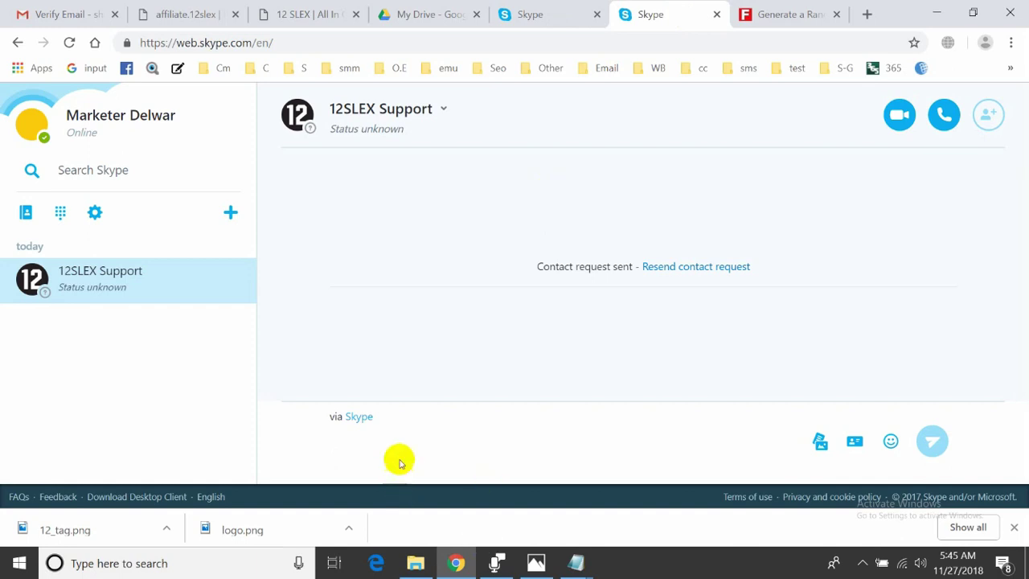
type("H")
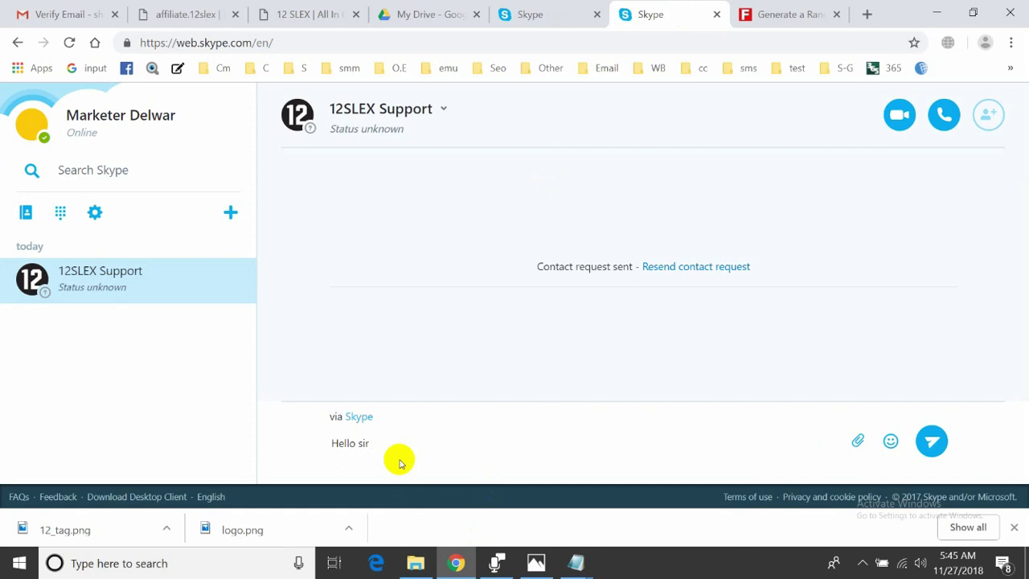
type("ello sir")
key("shift+Return")
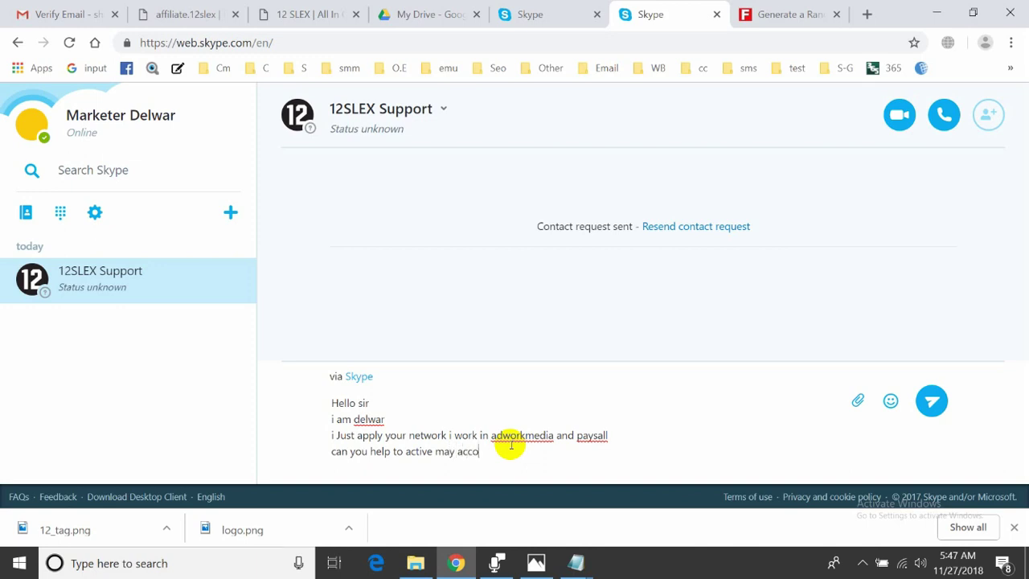
key("Return")
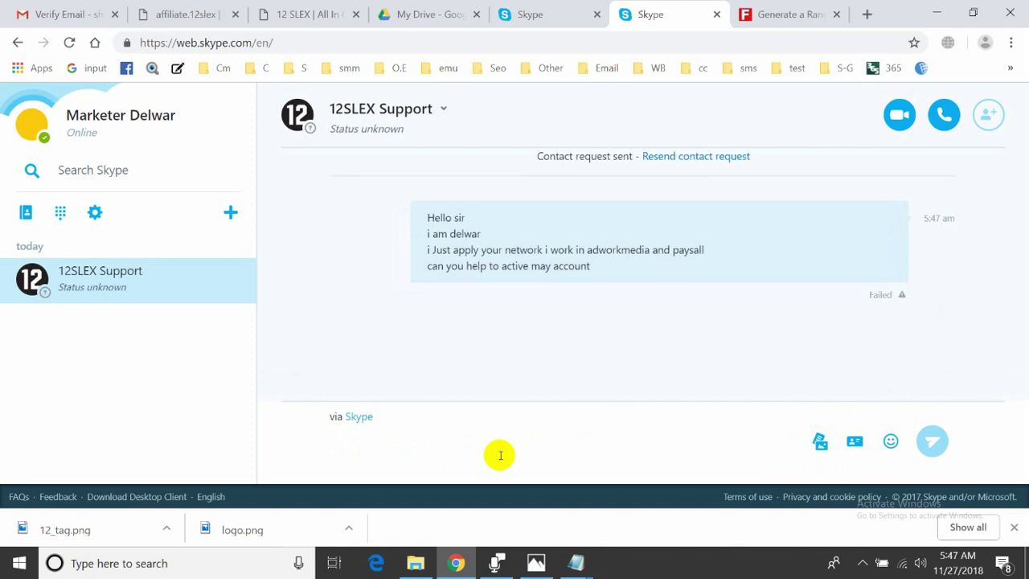
Select the failed four-line message, quote it into a new reply, and resend it
left_click(853, 278)
double_click(879, 294)
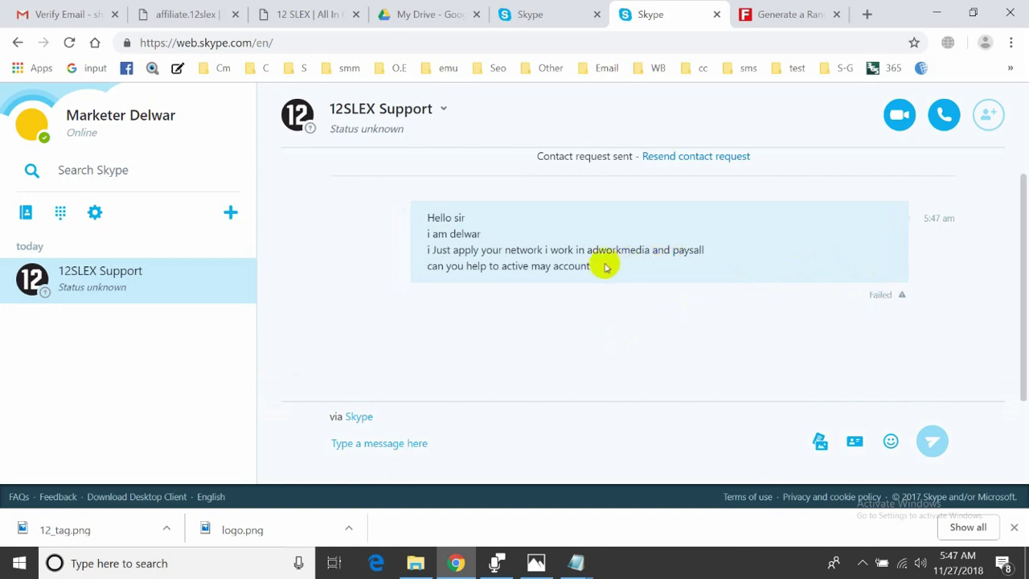
left_click_drag(604, 267, 429, 219)
key("ctrl+c")
left_click(427, 218)
left_click(431, 448)
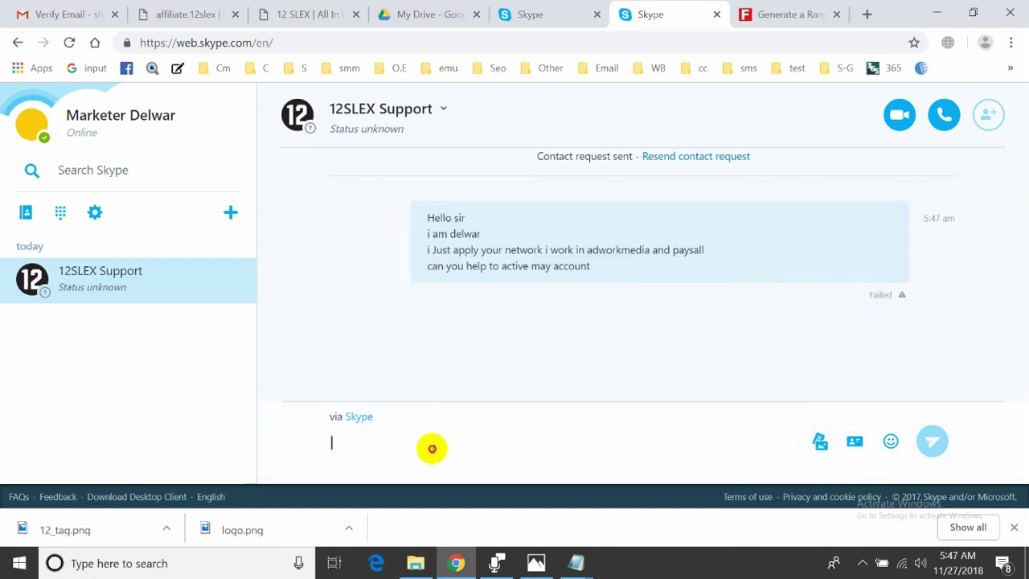
key("ctrl+v")
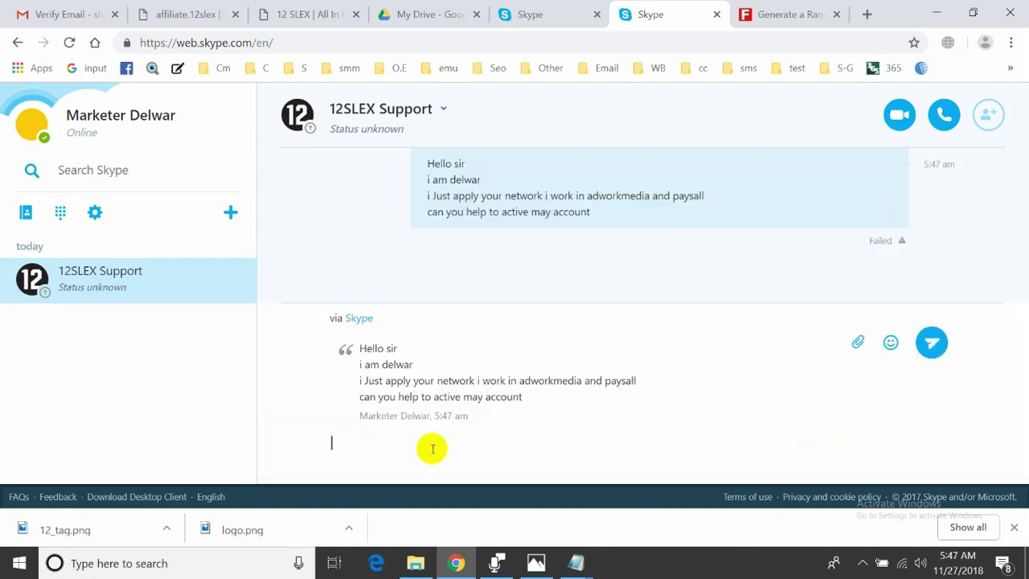
key("Return")
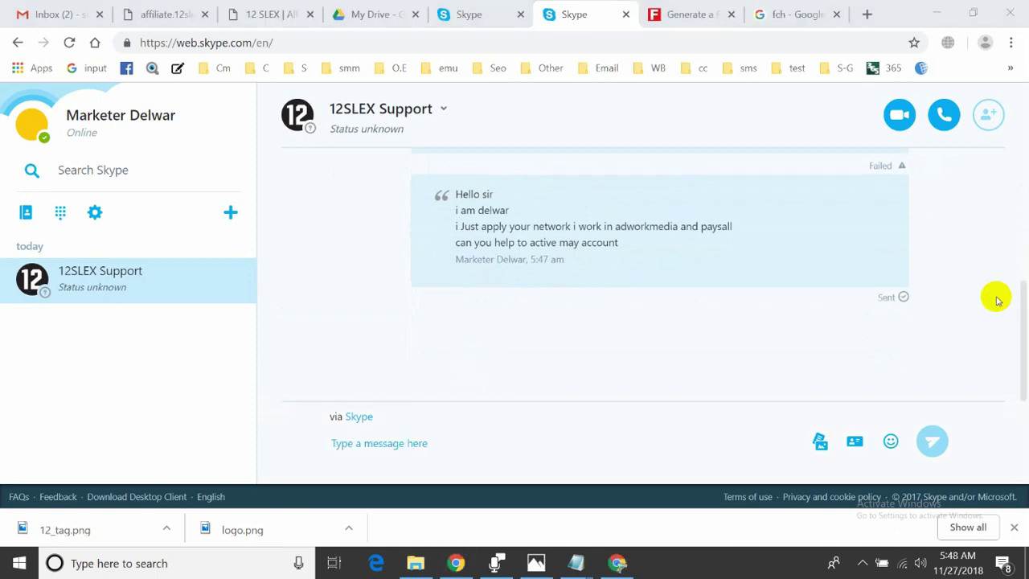
Select the resent message's text to confirm it went through as Sent
left_click(891, 293)
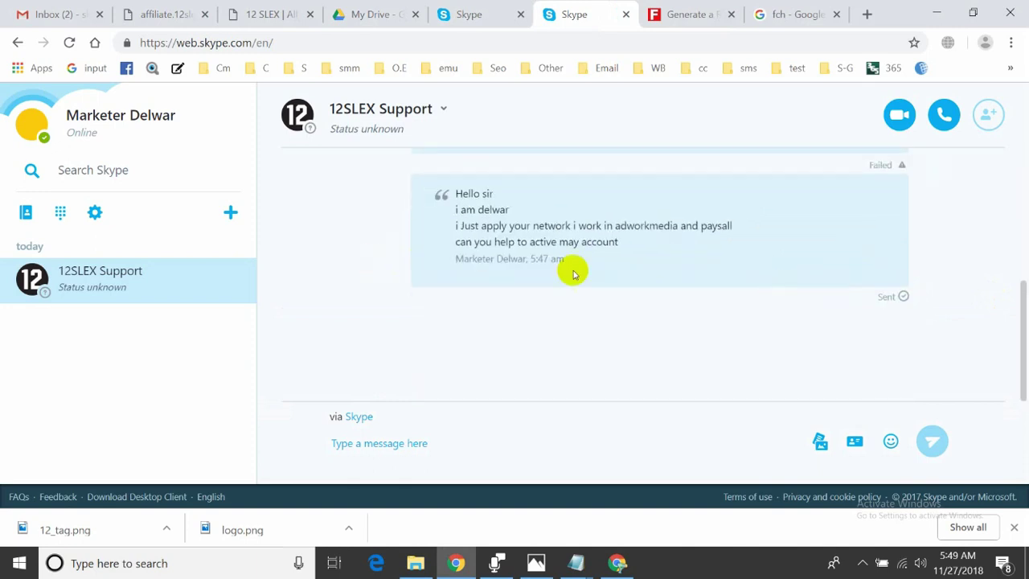
left_click_drag(625, 245, 442, 193)
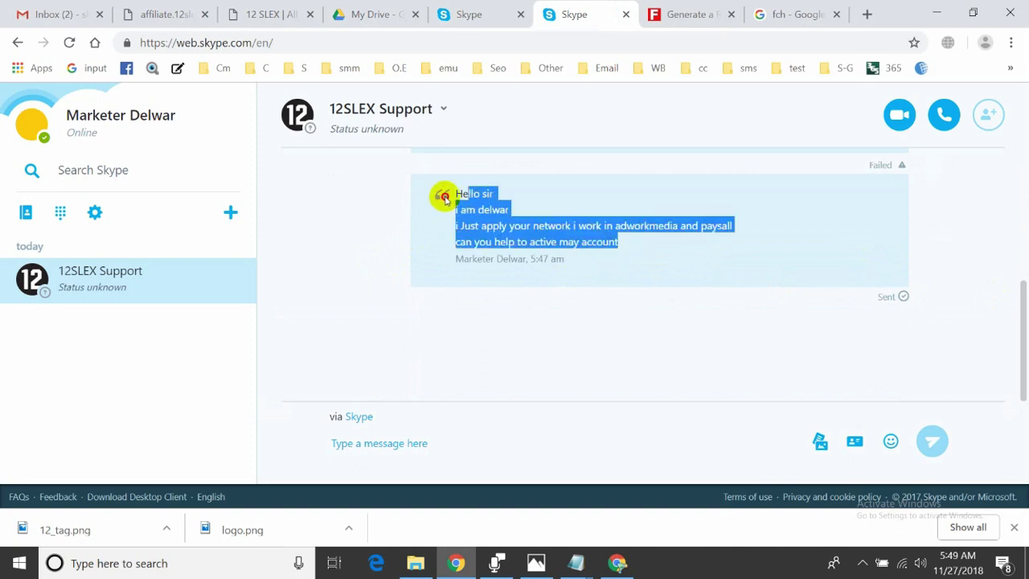
left_click(462, 210)
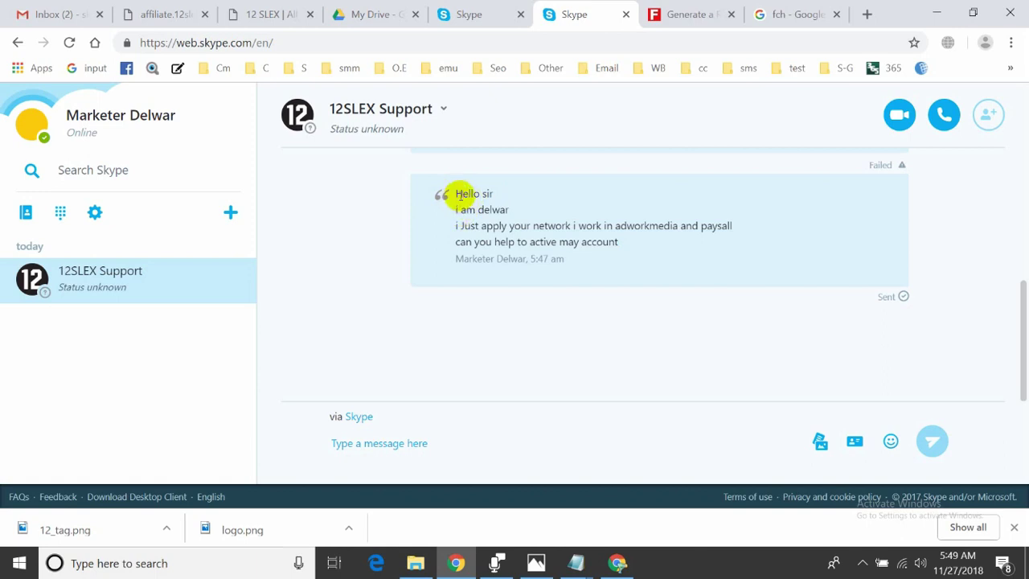
left_click_drag(618, 241, 447, 194)
left_click(526, 214)
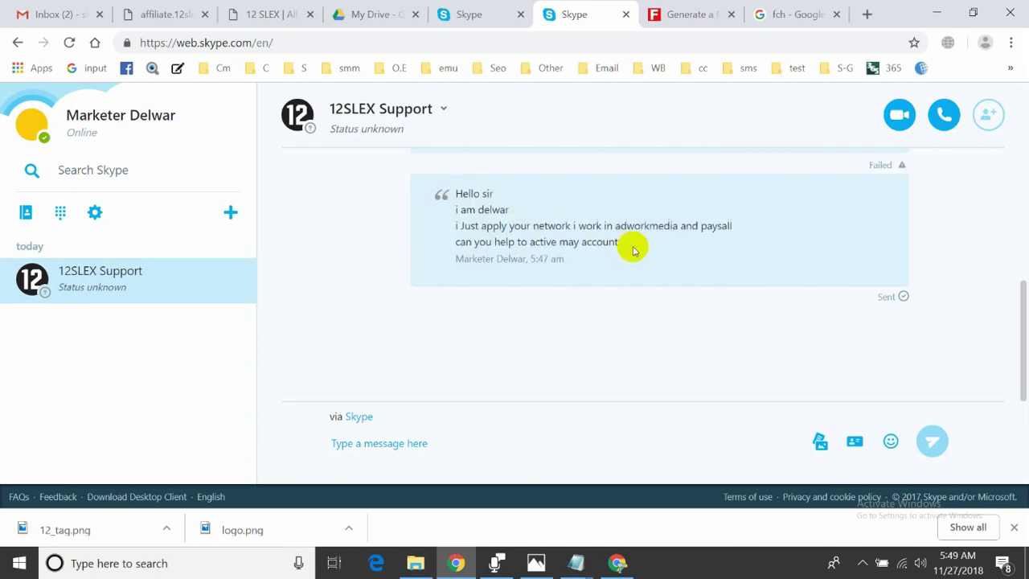
left_click_drag(632, 246, 449, 190)
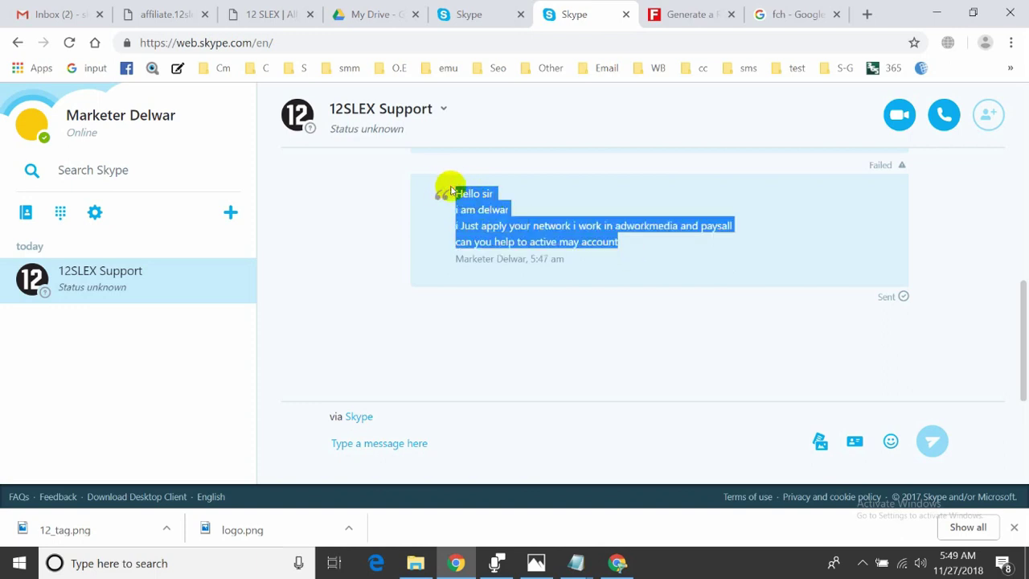
left_click(455, 201)
scroll(452, 204, "up", 3)
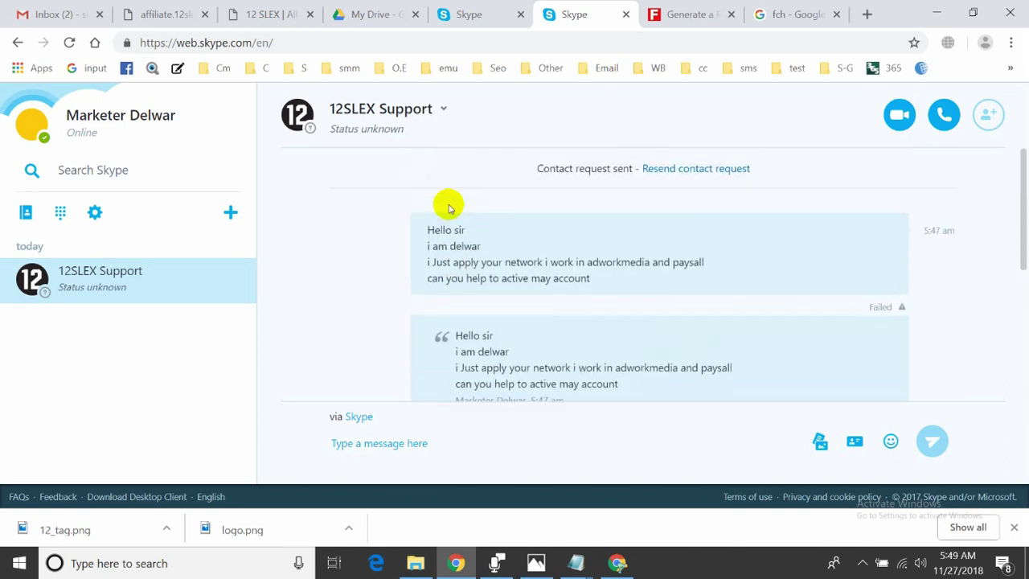
scroll(449, 208, "down", 3)
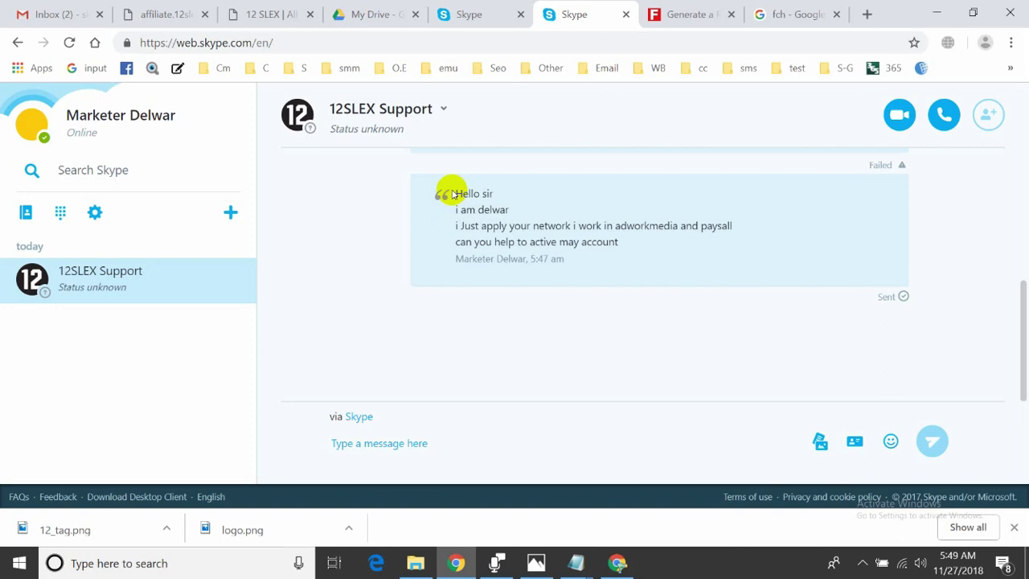
left_click_drag(455, 200, 622, 244)
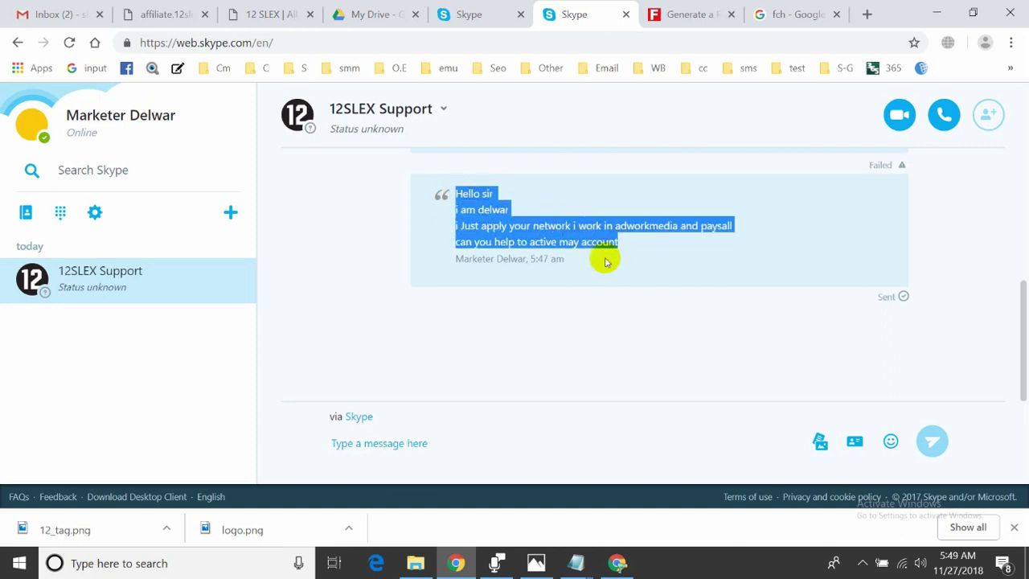
left_click(566, 273)
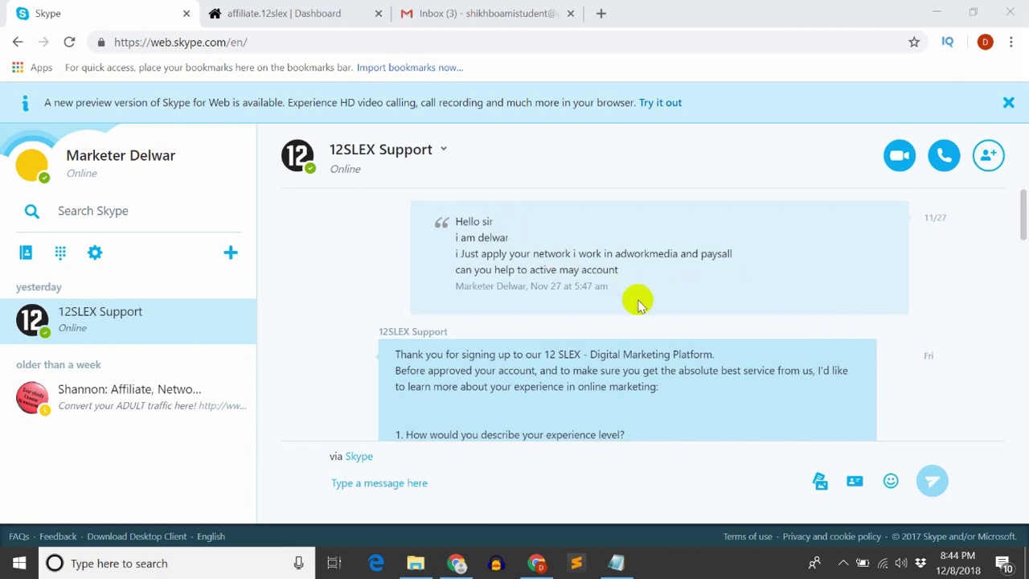
scroll(646, 333, "down", 2)
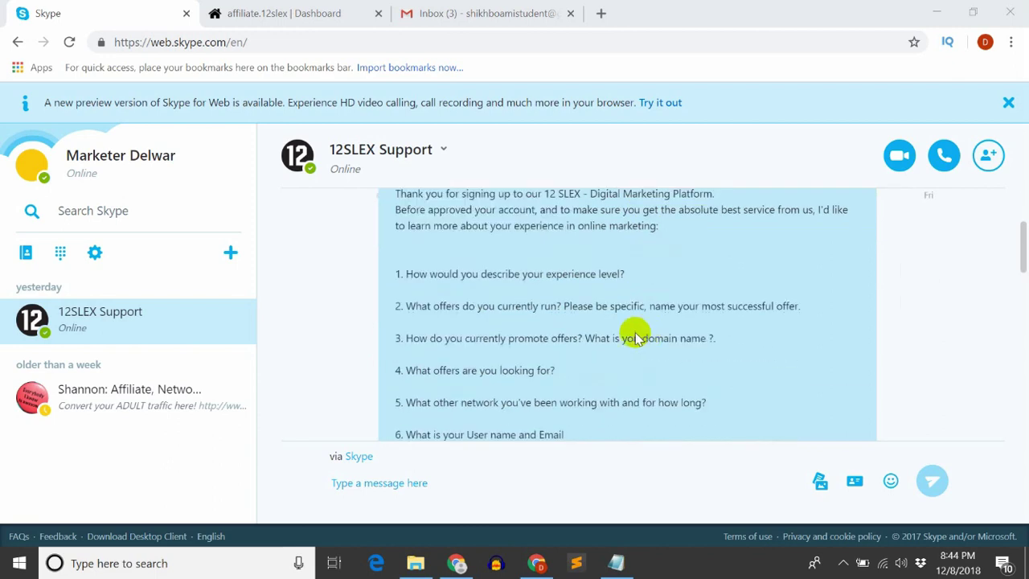
scroll(466, 274, "up", 1)
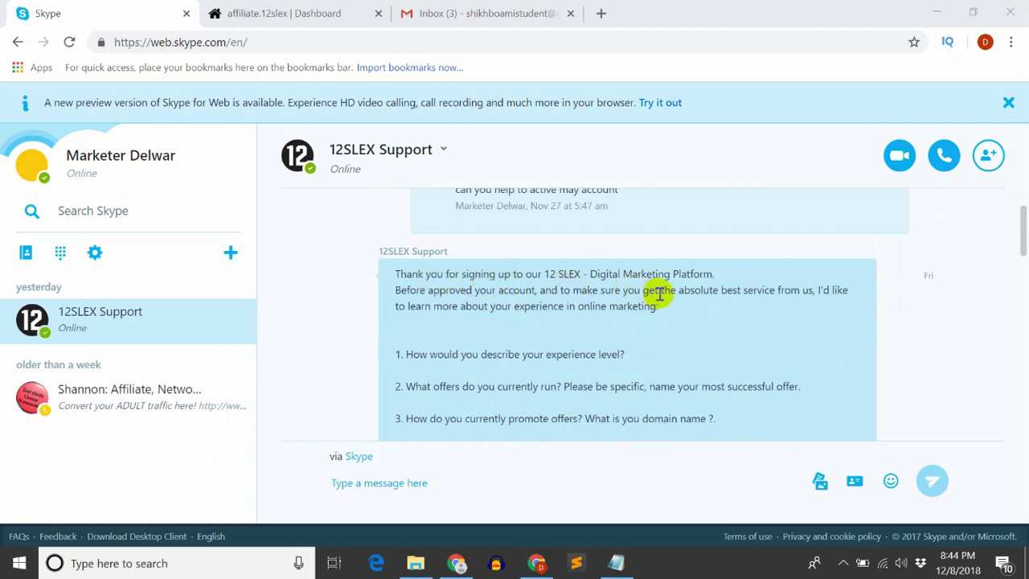
scroll(659, 294, "down", 2)
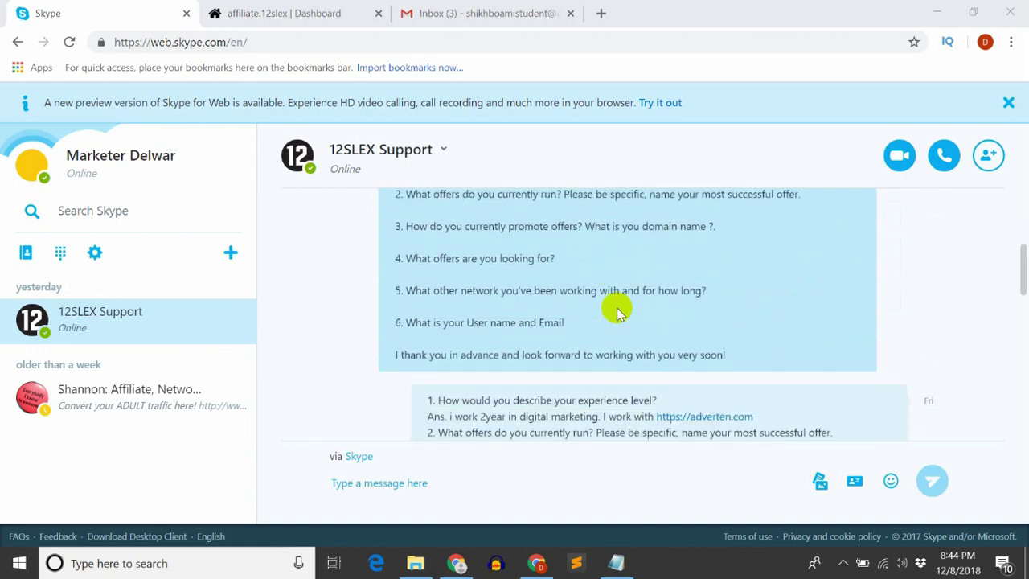
scroll(618, 312, "up", 2)
scroll(618, 311, "down", 1)
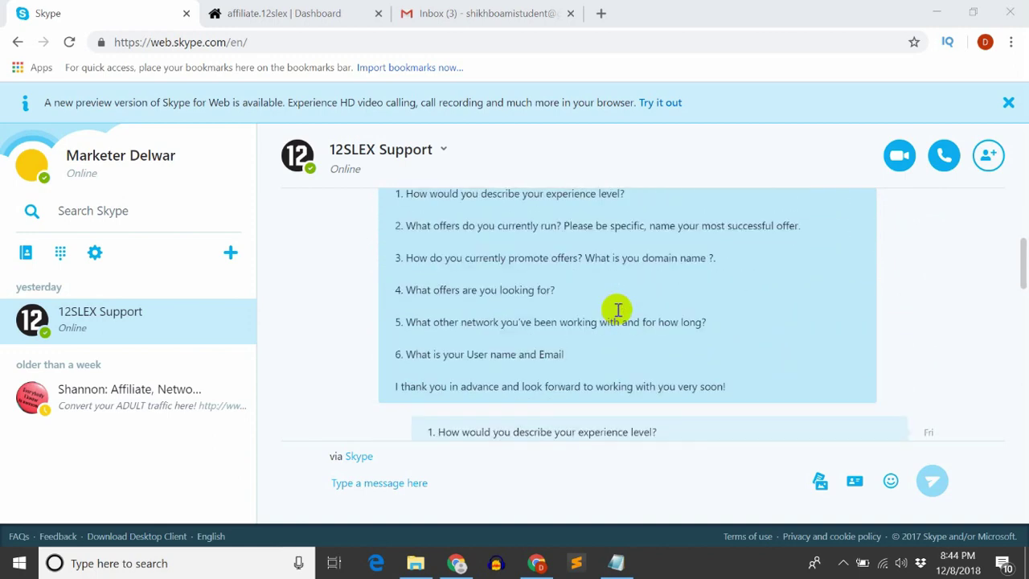
scroll(579, 310, "up", 1)
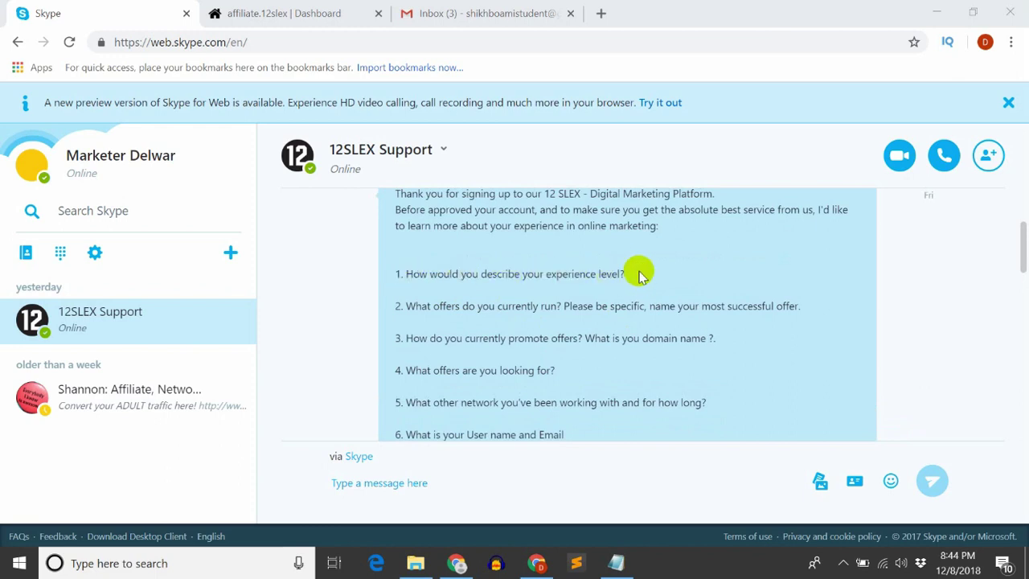
left_click_drag(636, 271, 408, 276)
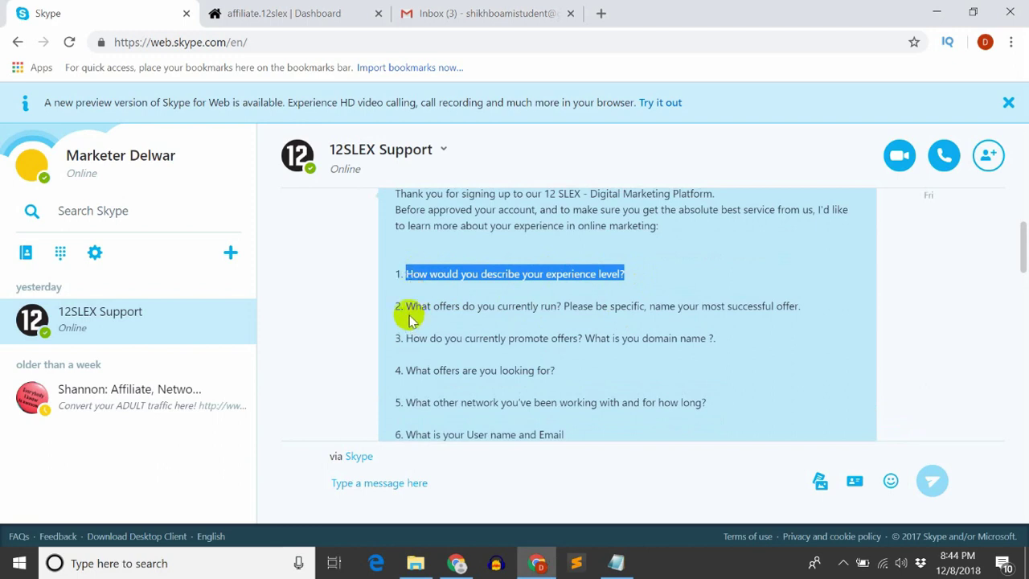
left_click_drag(406, 307, 733, 320)
left_click(758, 304)
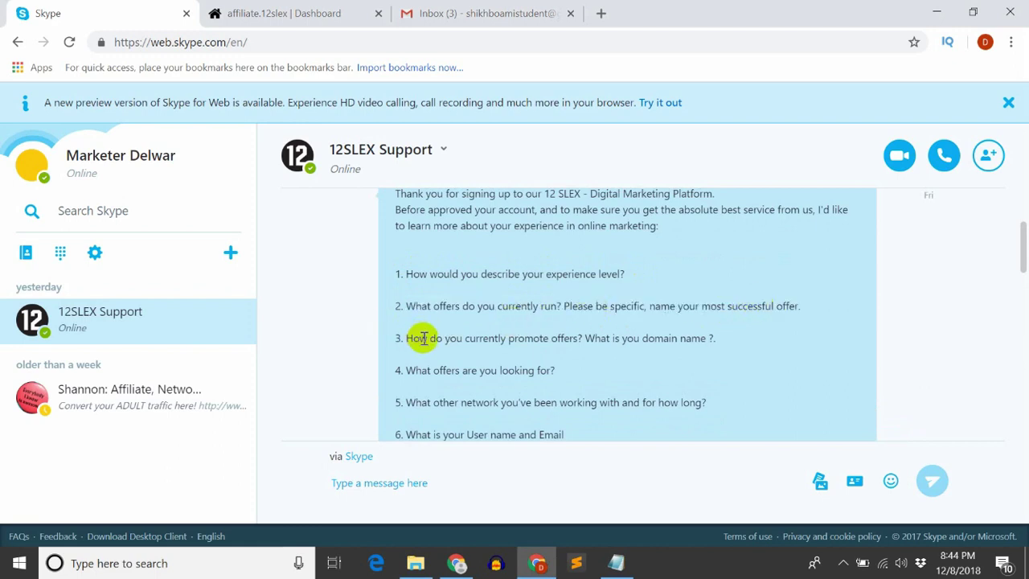
left_click_drag(423, 337, 585, 354)
left_click(599, 345)
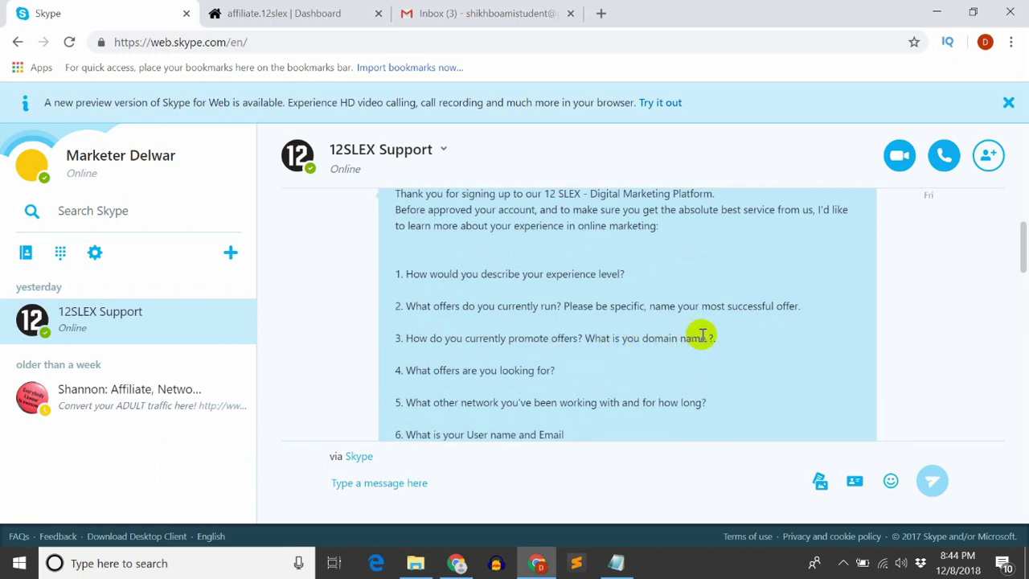
left_click_drag(716, 334, 408, 335)
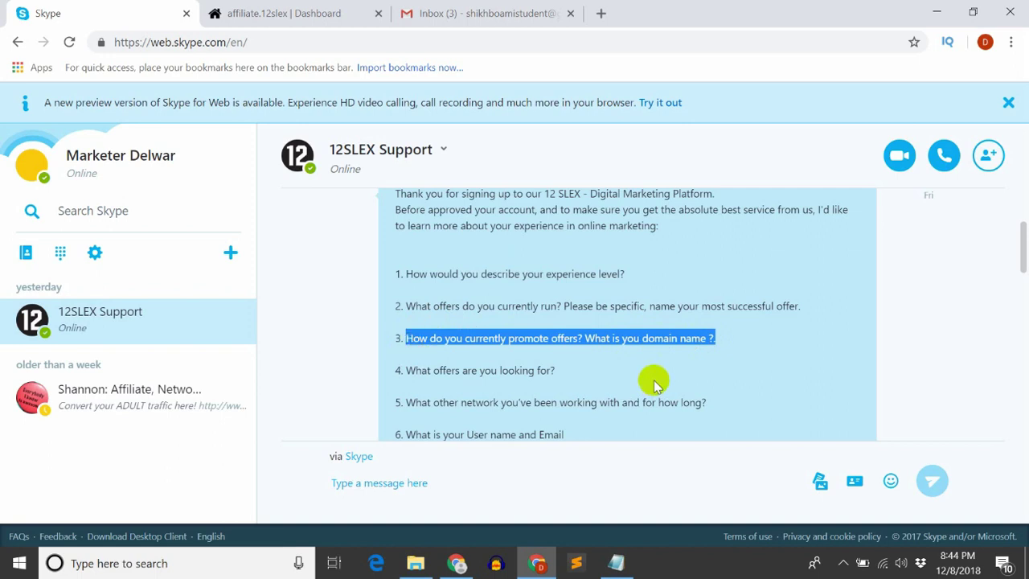
scroll(619, 384, "down", 1)
left_click_drag(555, 291, 416, 292)
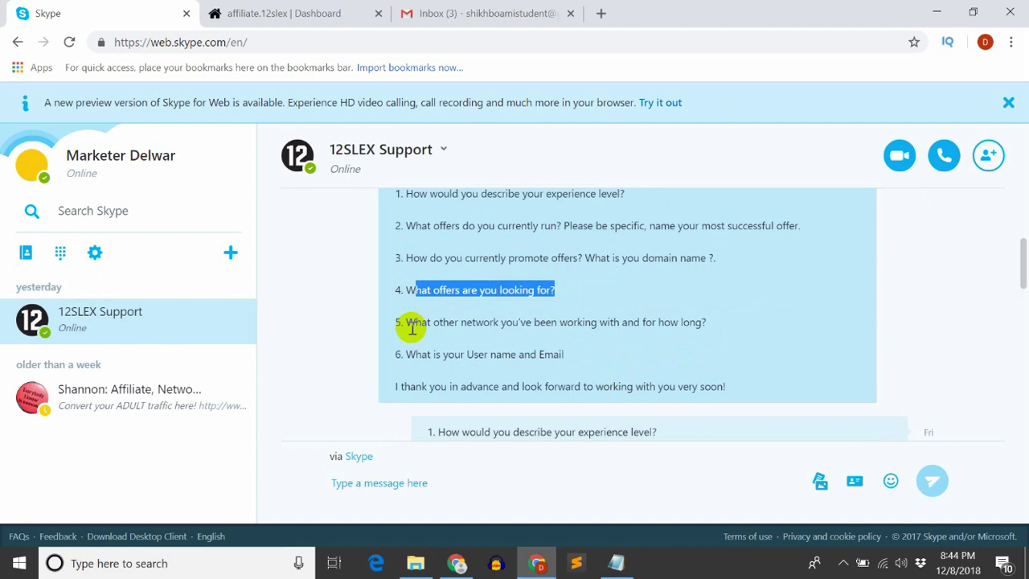
left_click_drag(406, 324, 691, 324)
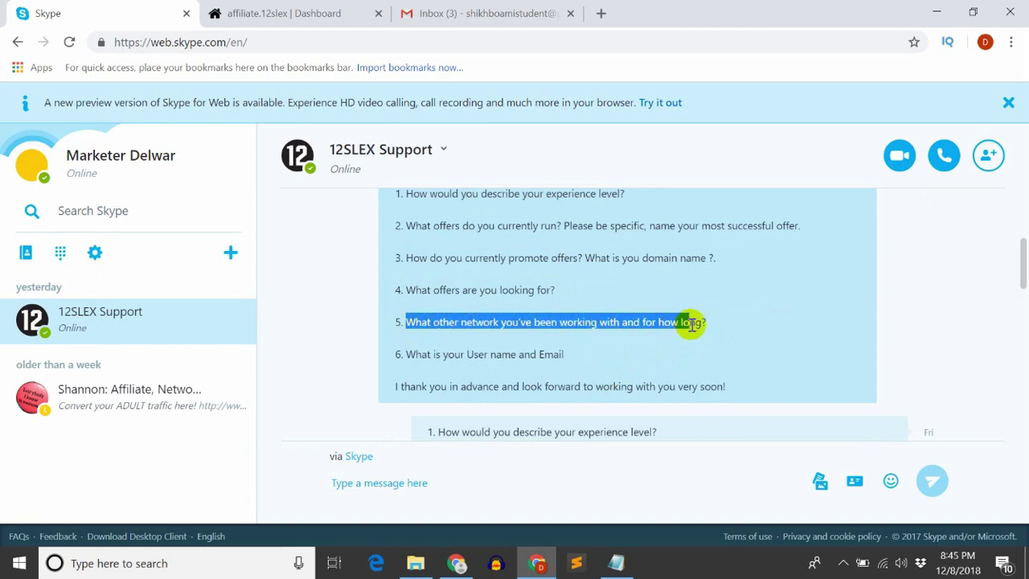
left_click(561, 358)
left_click_drag(402, 366, 409, 345)
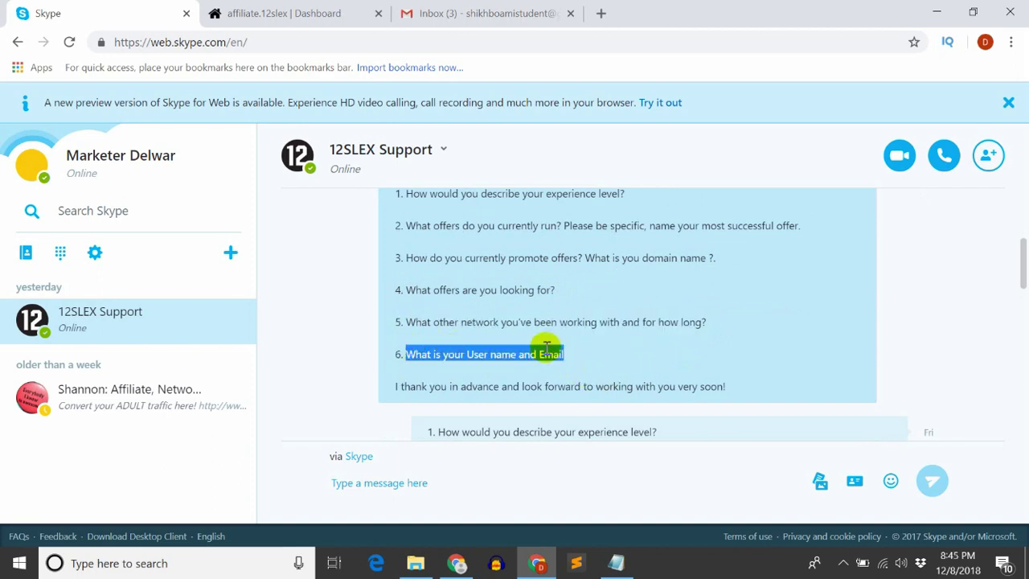
scroll(559, 349, "down", 1)
Read past the answered questionnaire and open the shared Lightshot earnings screenshot
scroll(662, 338, "down", 2)
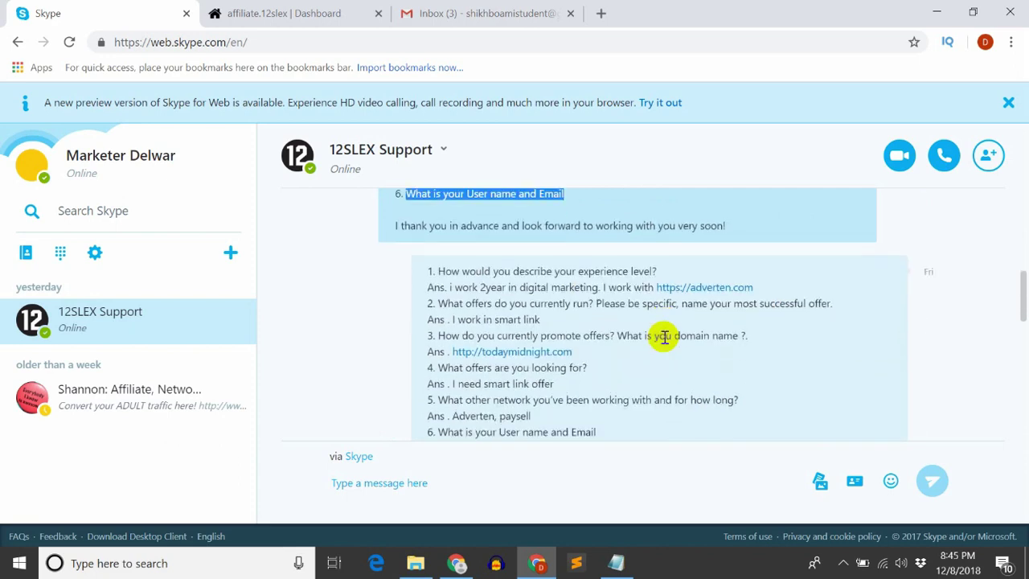
scroll(664, 338, "up", 1)
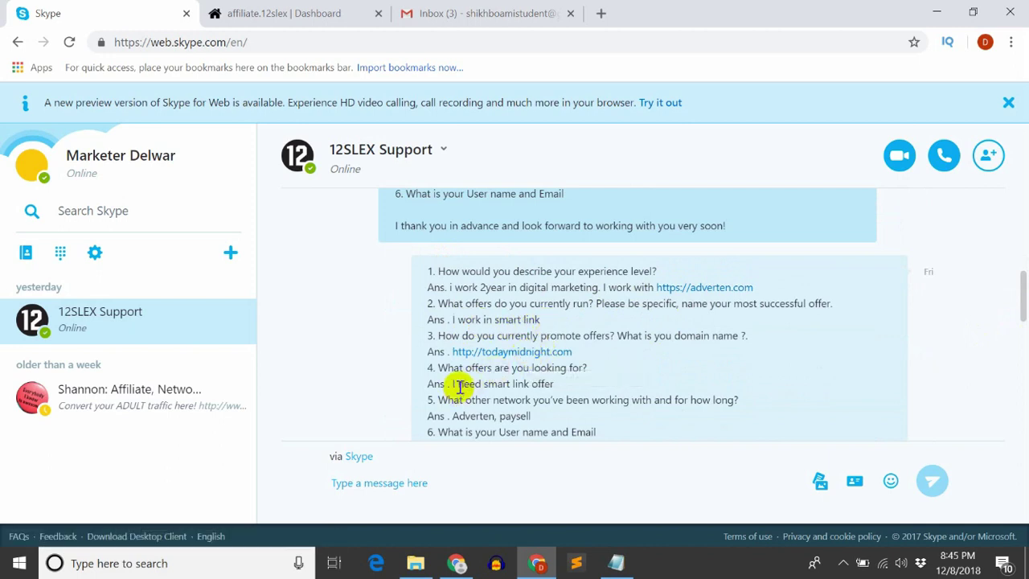
scroll(534, 368, "down", 1)
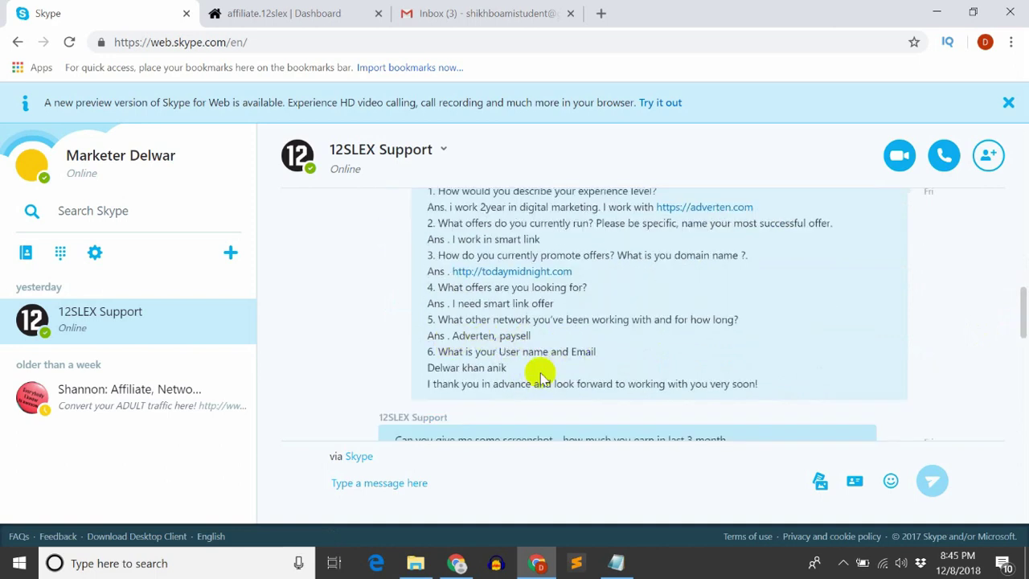
left_click_drag(535, 370, 425, 378)
scroll(517, 395, "down", 1)
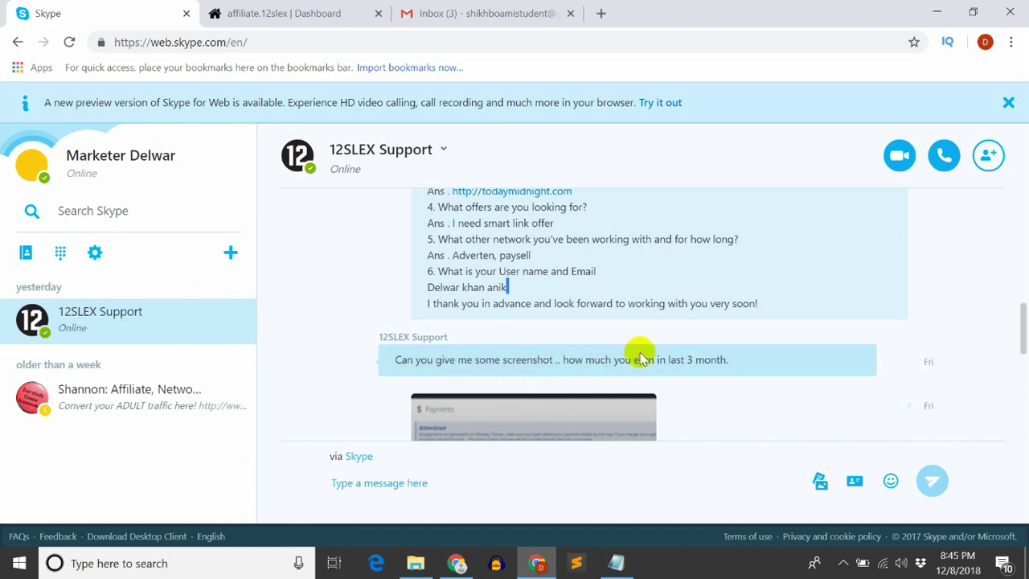
scroll(736, 366, "up", 1)
scroll(666, 367, "up", 1)
scroll(708, 338, "down", 3)
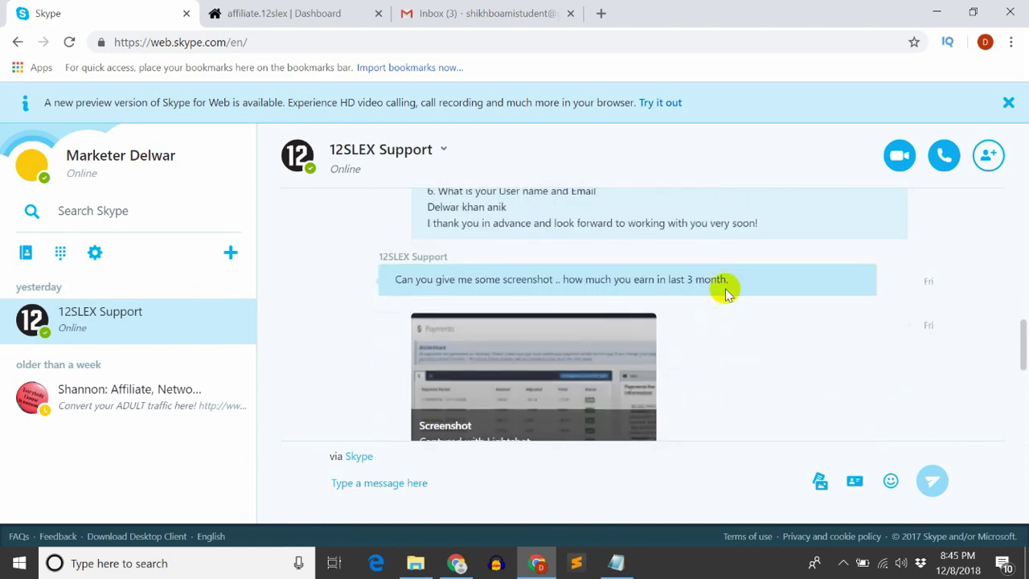
left_click_drag(728, 280, 386, 282)
scroll(386, 283, "down", 1)
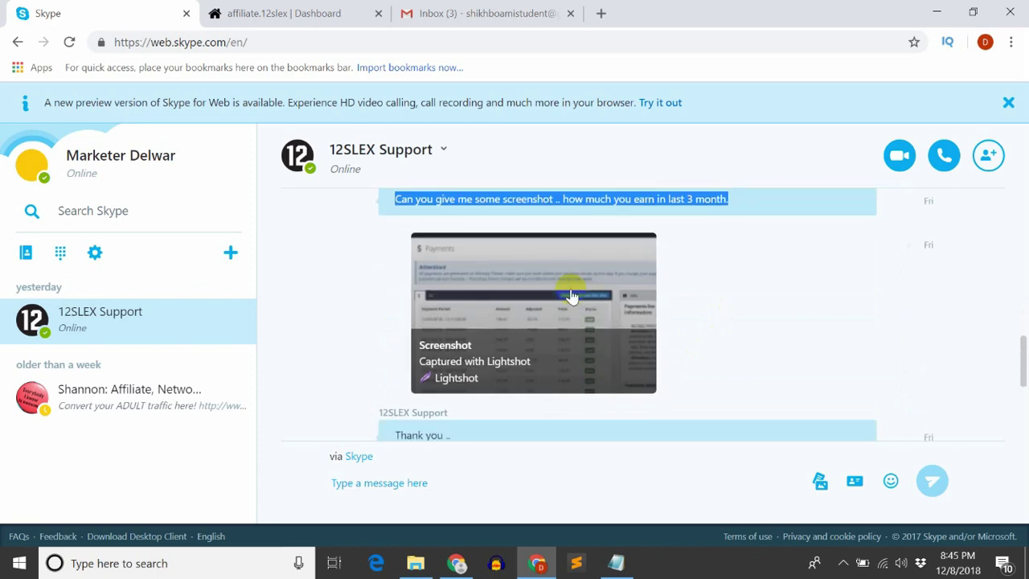
left_click(558, 302)
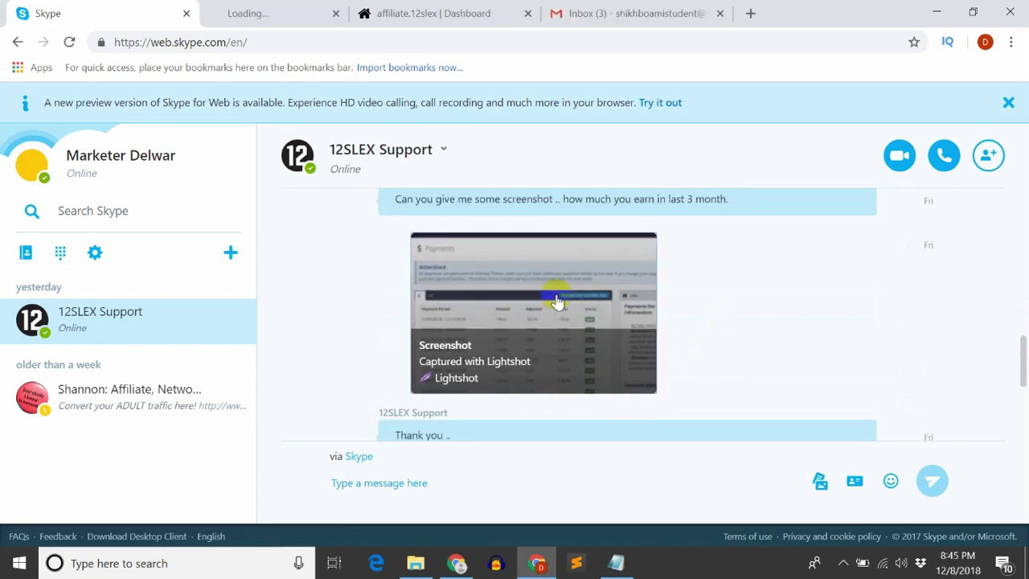
Look over the payments table screenshot on Lightshot, then return to the support chat
left_click(298, 16)
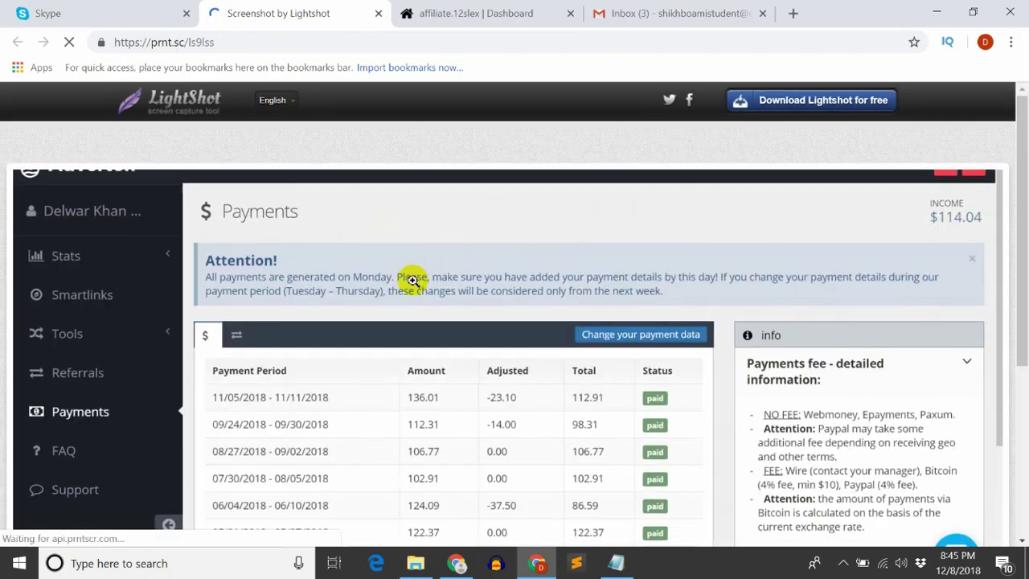
scroll(264, 386, "down", 3)
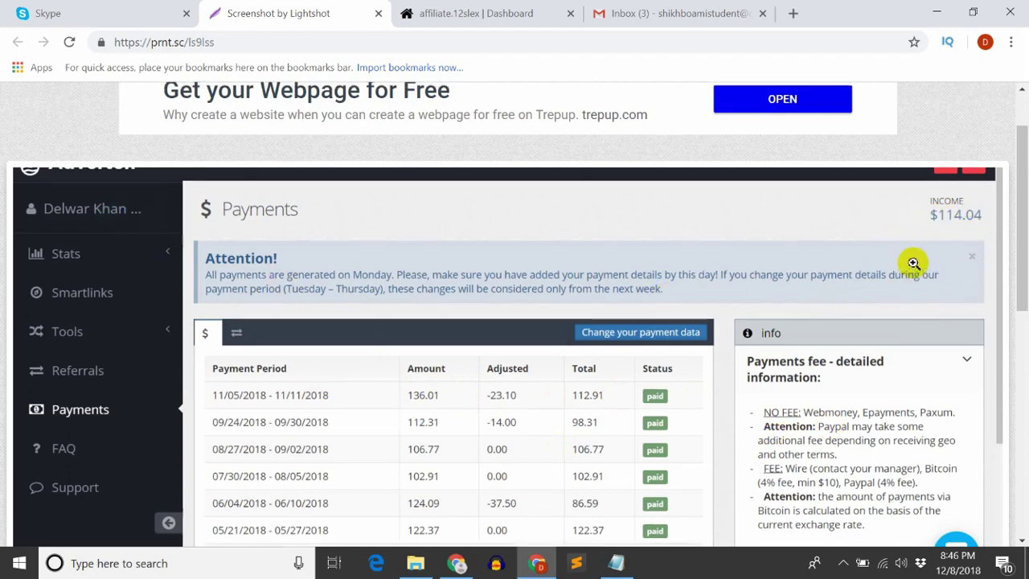
scroll(809, 246, "up", 1)
scroll(809, 249, "down", 3)
scroll(809, 249, "up", 3)
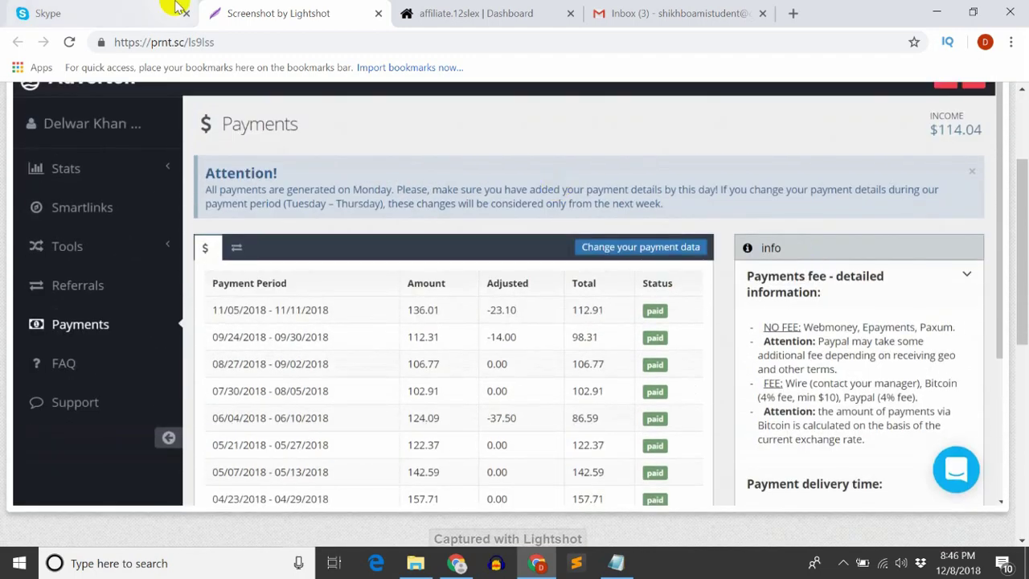
left_click(157, 10)
scroll(572, 301, "down", 2)
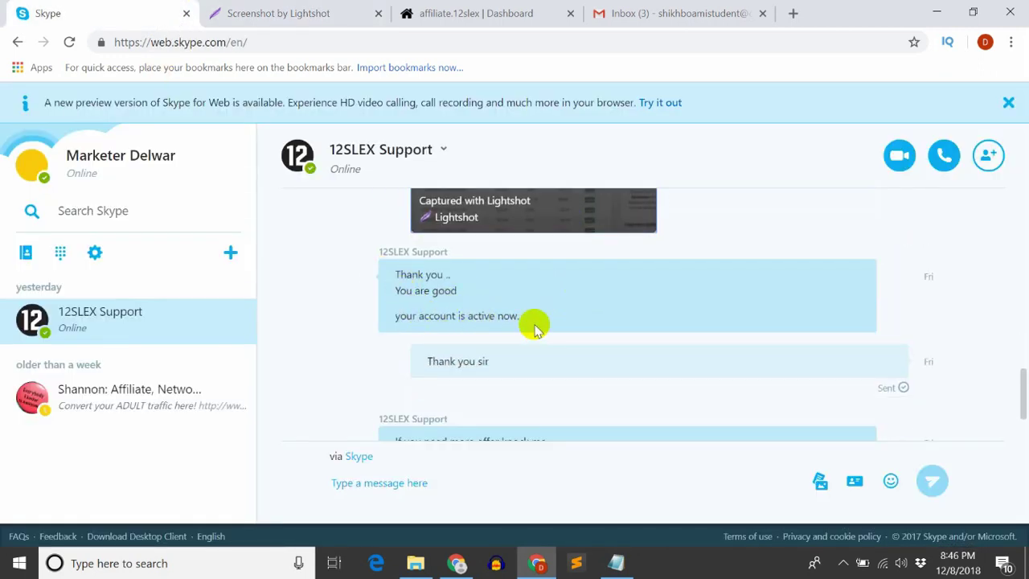
Read through the support chat and highlight the latest support message
scroll(535, 326, "down", 1)
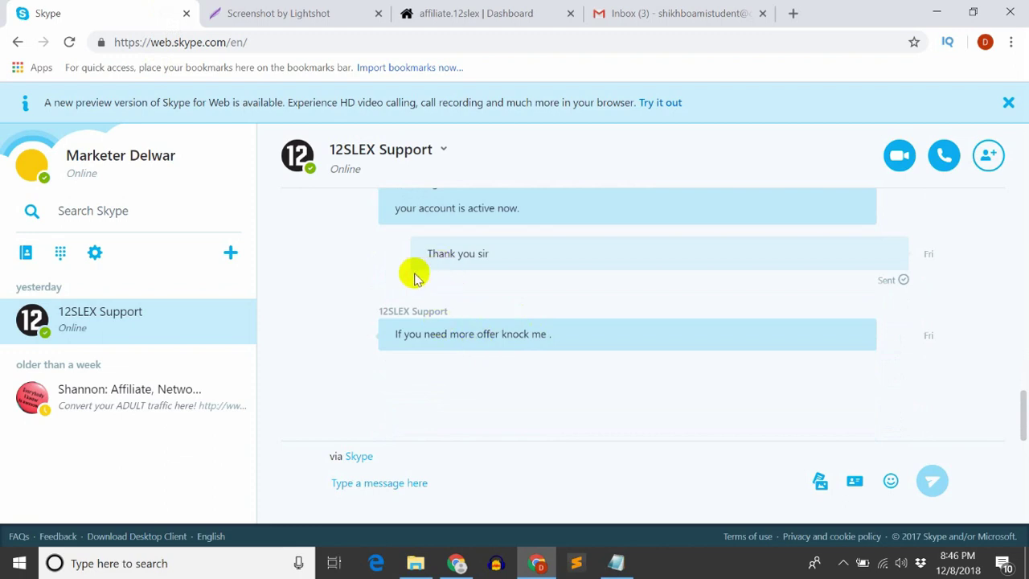
scroll(344, 349, "up", 1)
scroll(344, 349, "down", 1)
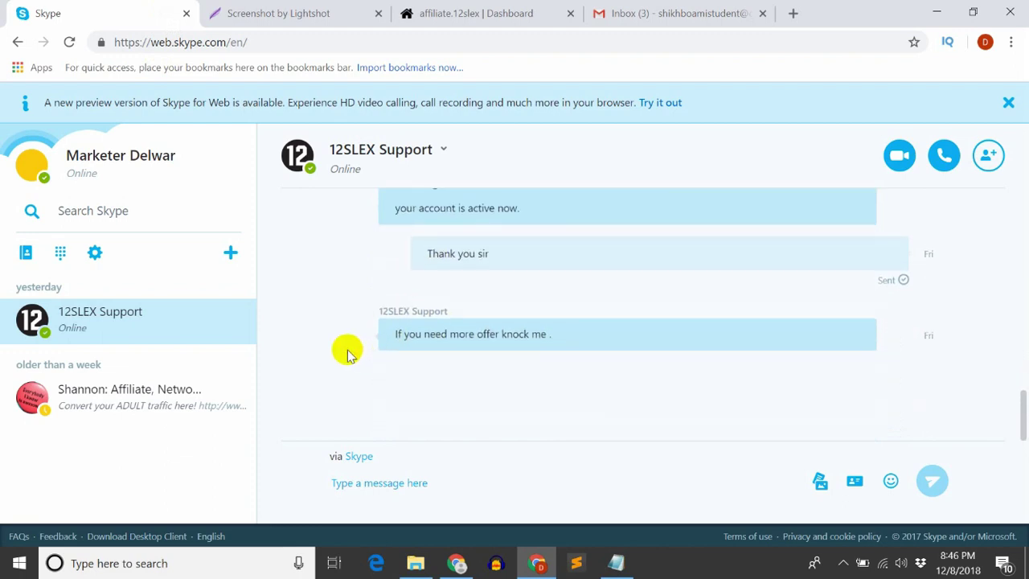
left_click_drag(549, 336, 368, 336)
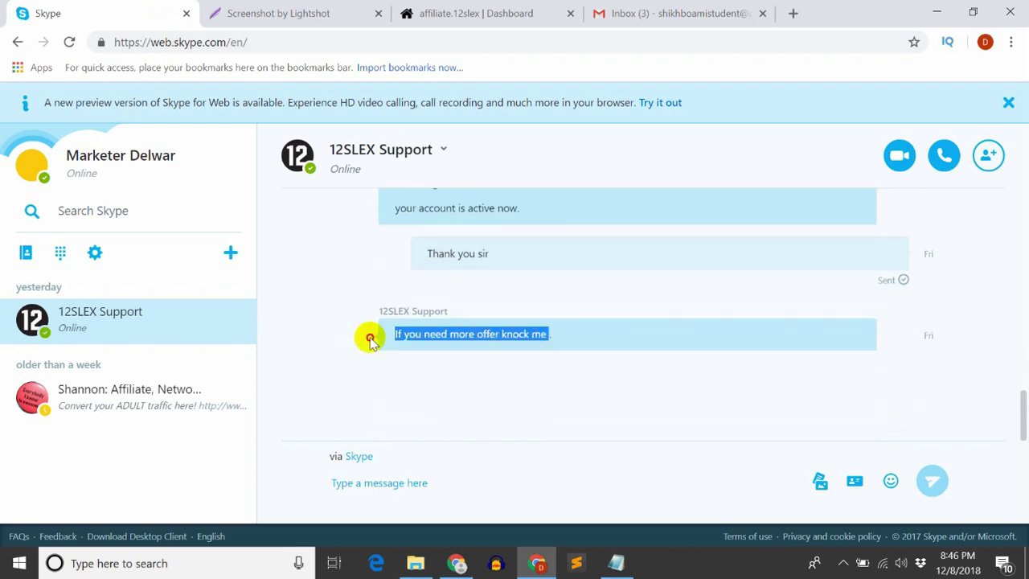
left_click(487, 338)
left_click_drag(571, 341, 349, 347)
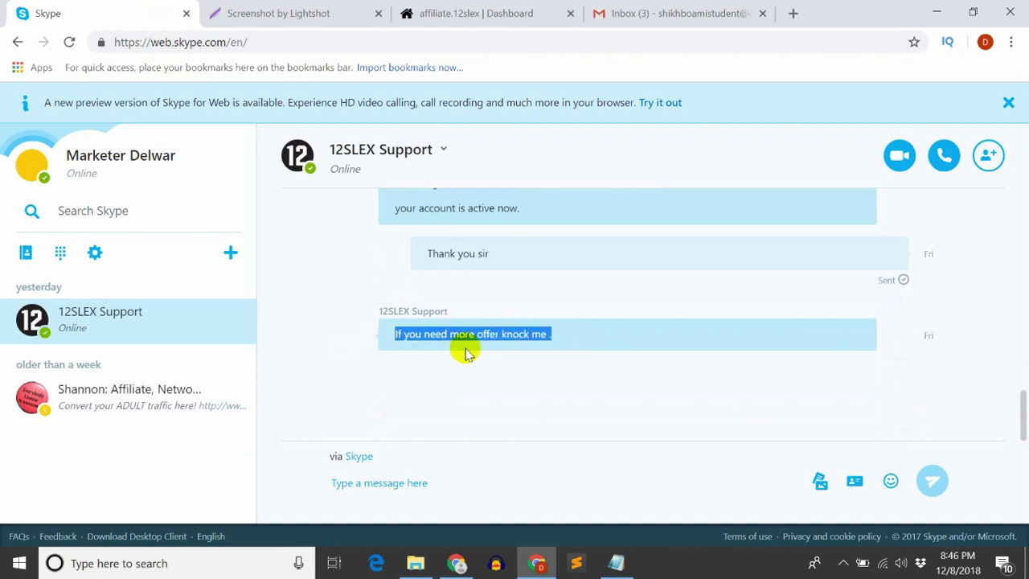
scroll(466, 354, "up", 10)
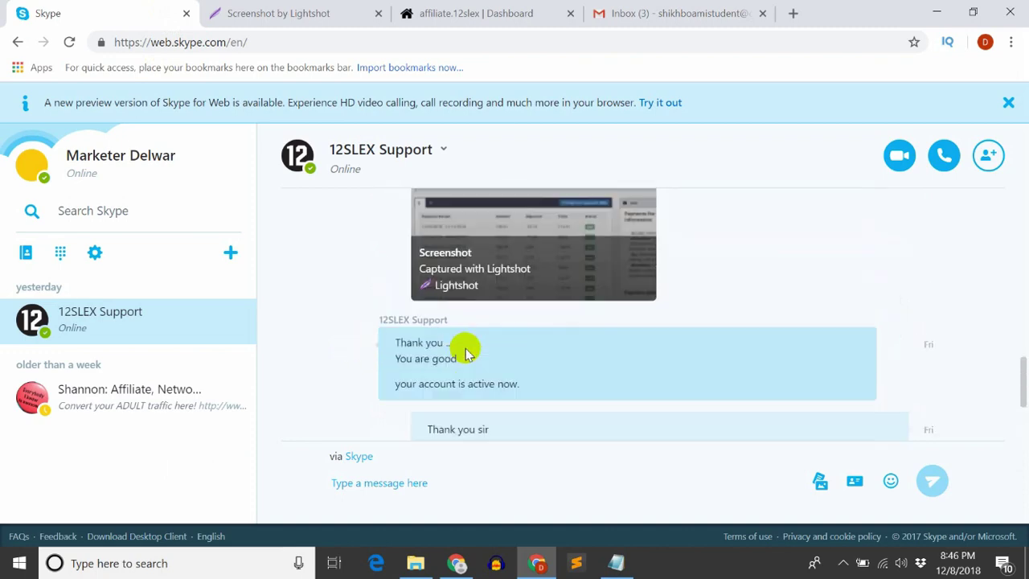
scroll(466, 351, "down", 8)
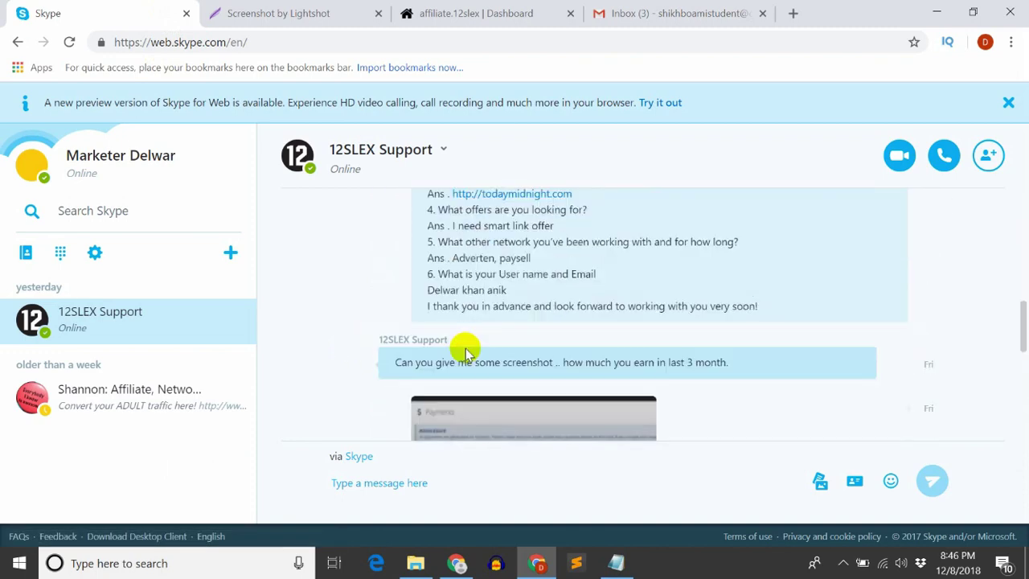
scroll(467, 351, "up", 3)
scroll(466, 351, "up", 5)
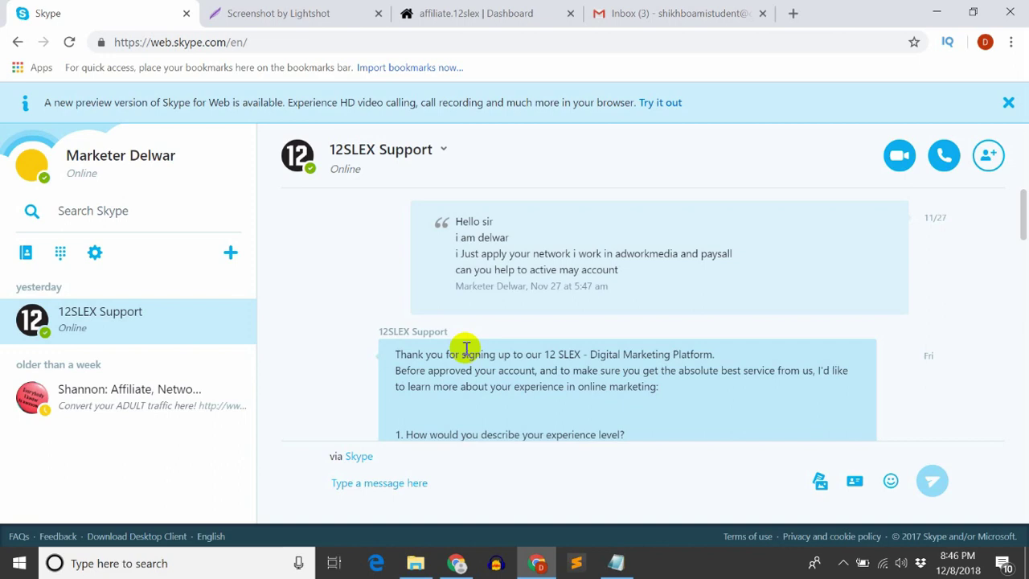
scroll(466, 351, "down", 3)
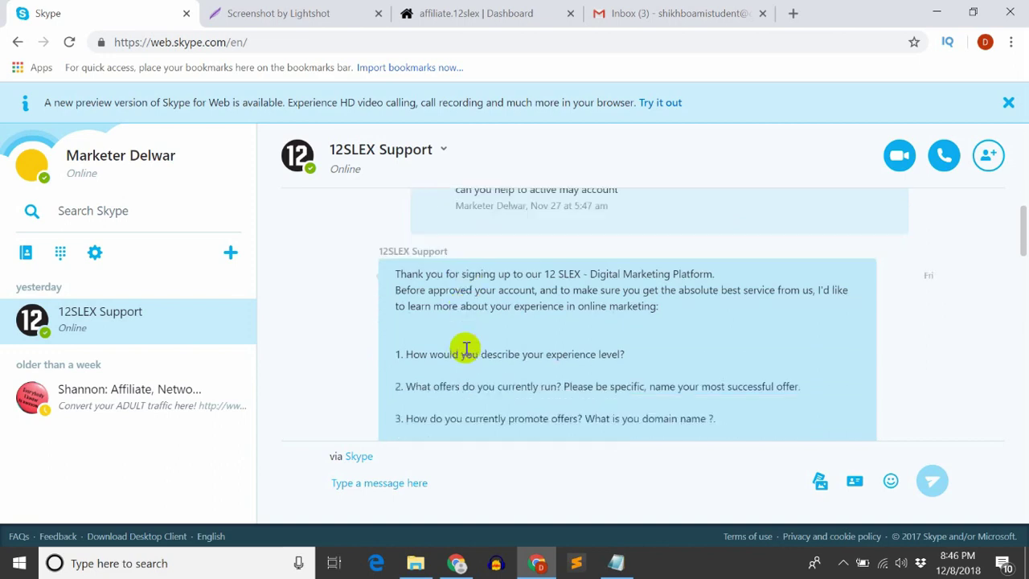
scroll(469, 354, "up", 1)
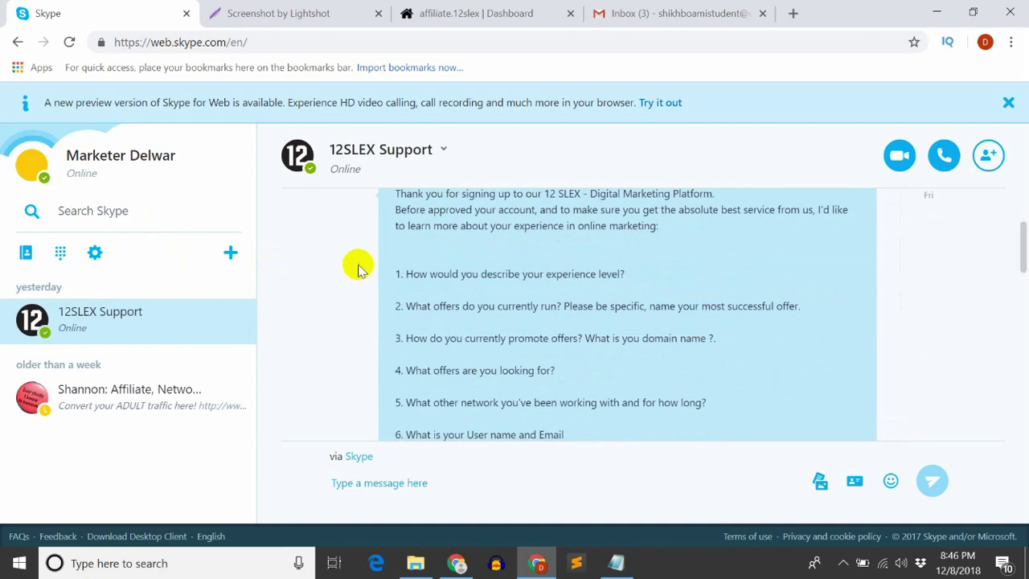
Scroll through the activated dashboard showing the 0.00$ balance, 0$ income and blog posts
left_click(431, 6)
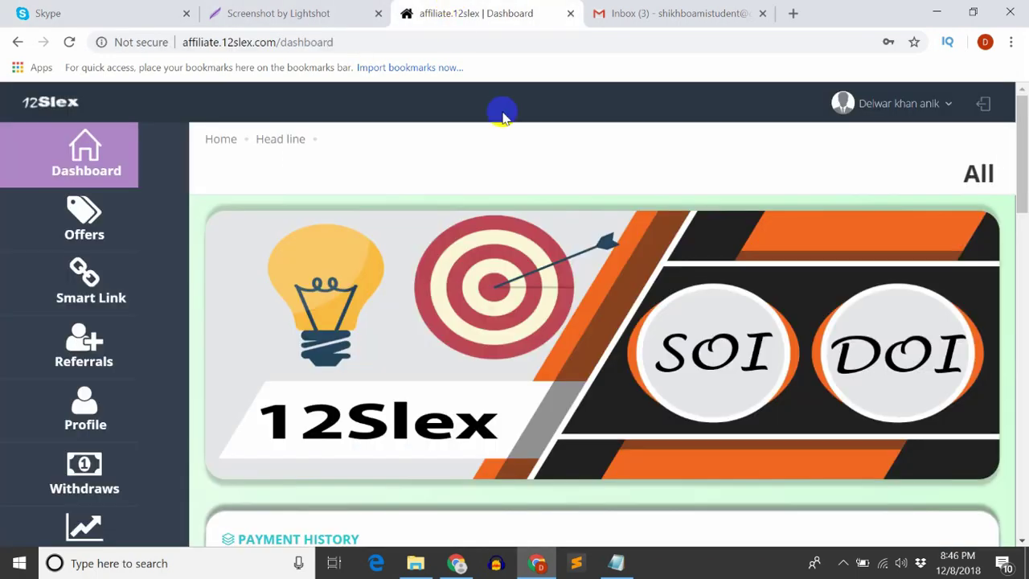
scroll(839, 241, "down", 1)
scroll(366, 277, "down", 3)
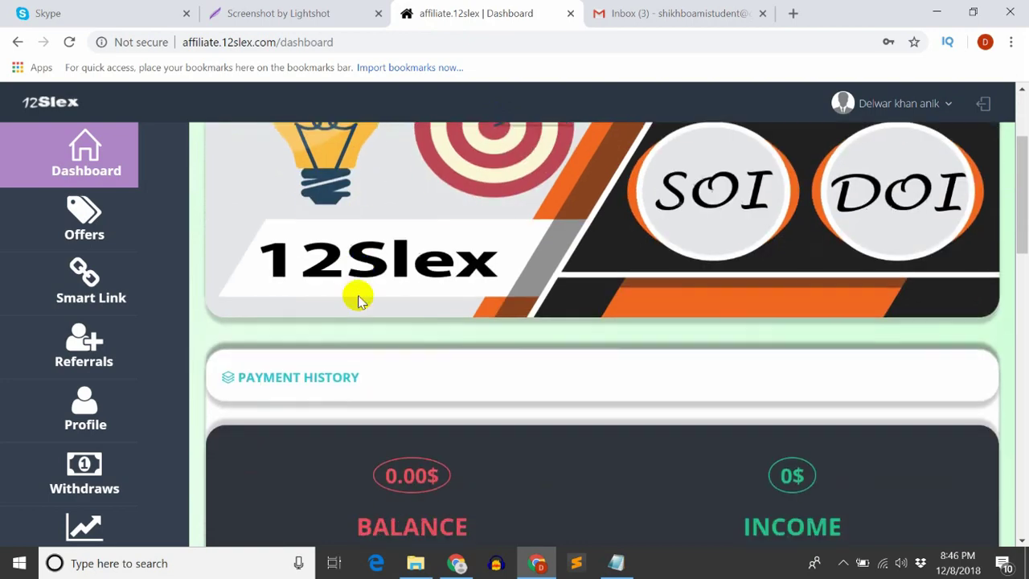
scroll(358, 301, "up", 1)
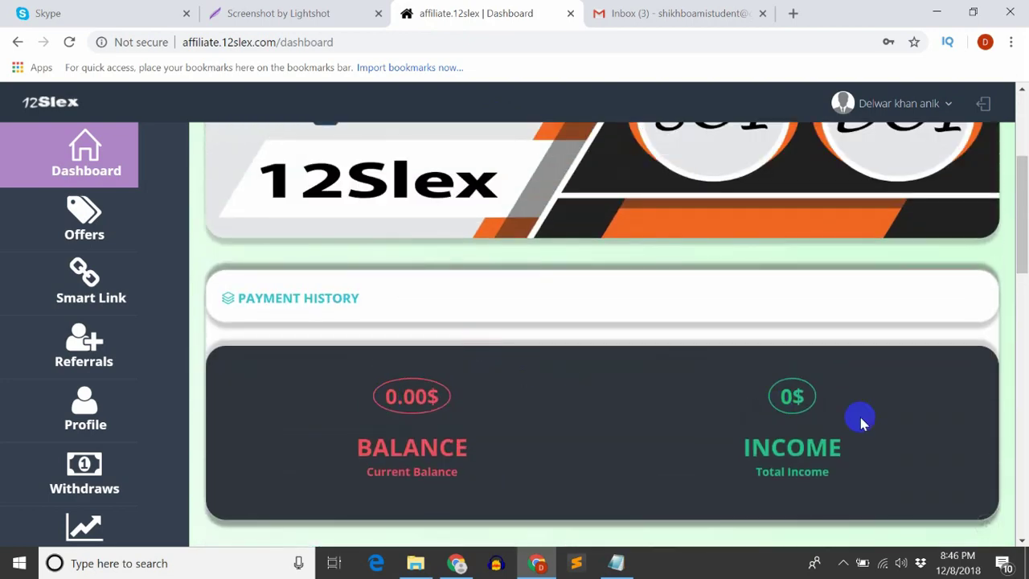
scroll(861, 420, "down", 1)
scroll(315, 351, "up", 1)
scroll(316, 351, "down", 12)
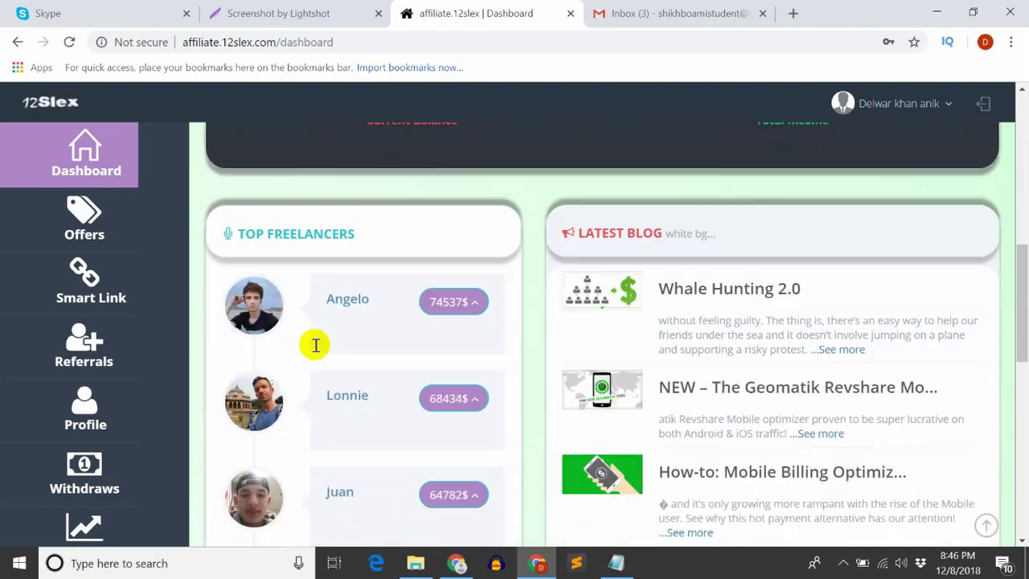
scroll(316, 351, "up", 6)
scroll(315, 349, "up", 8)
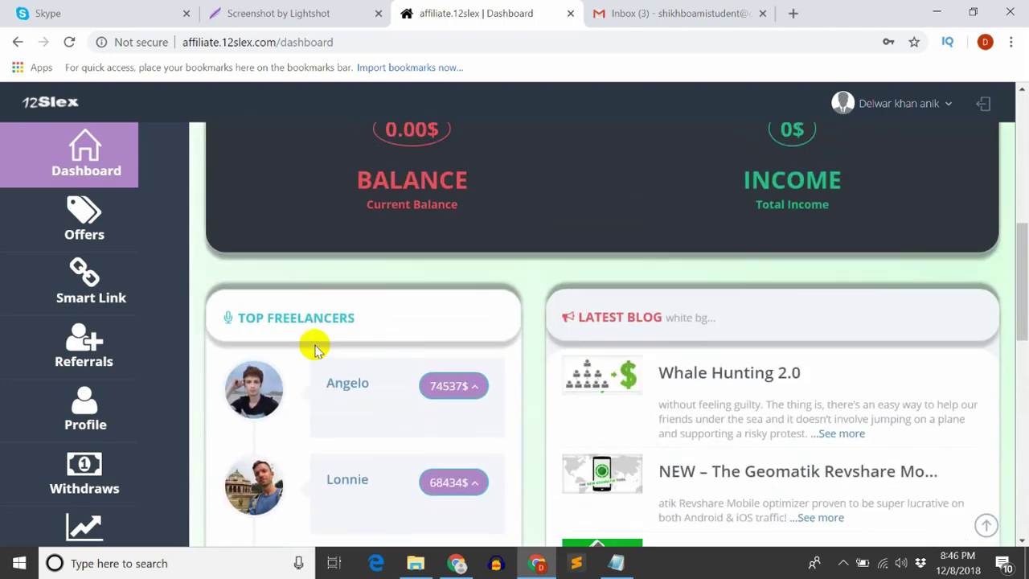
scroll(312, 347, "up", 2)
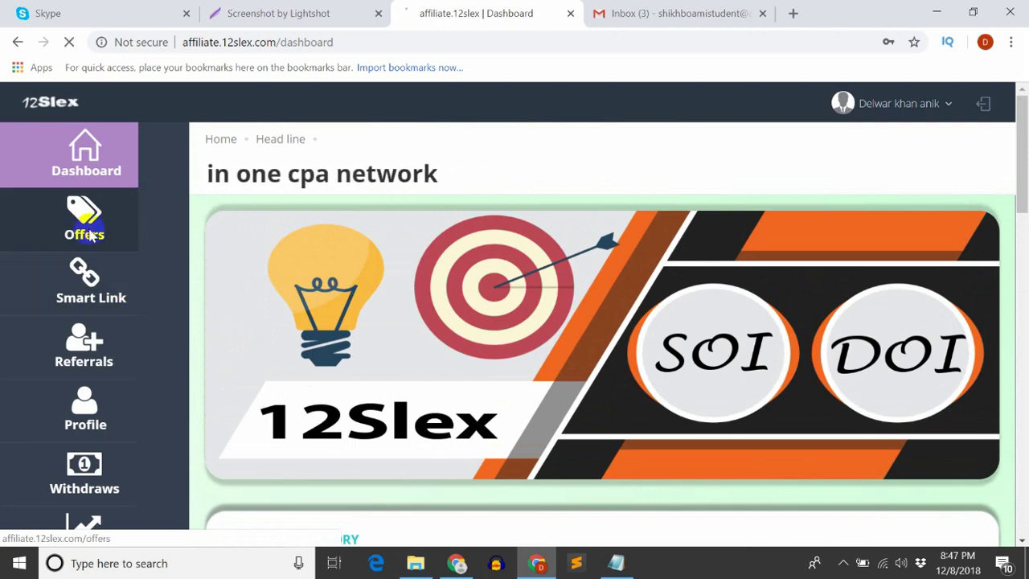
Open the Offers list and scroll through it to find offer 328, the $250 Grocery Gift Card
left_click(90, 234)
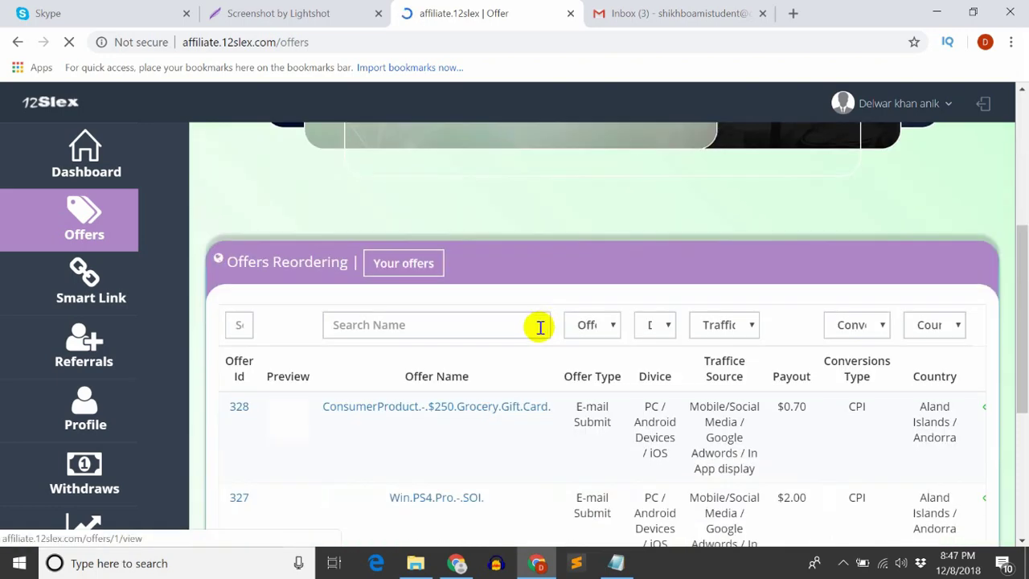
scroll(469, 271, "down", 4)
scroll(414, 402, "up", 3)
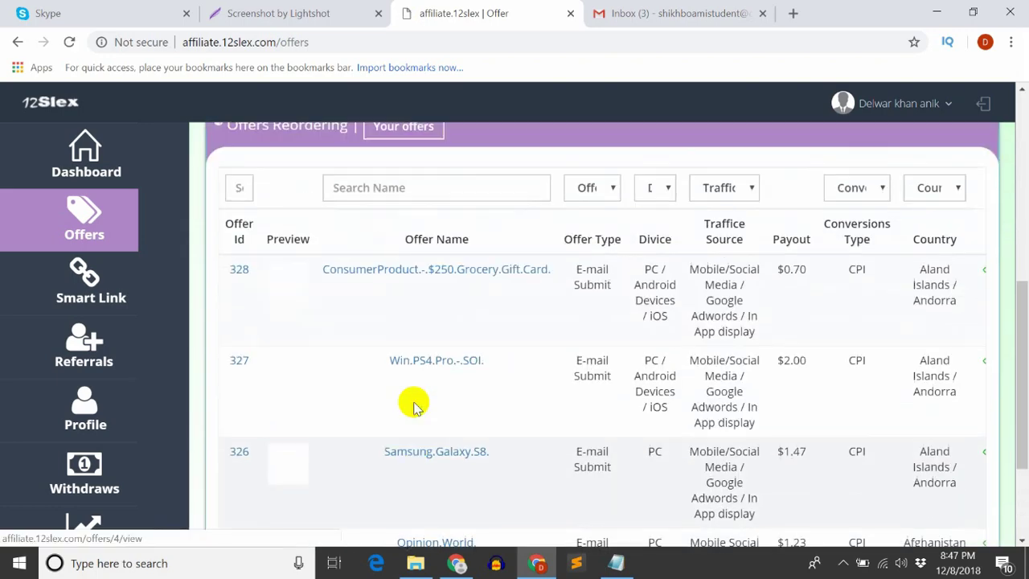
scroll(404, 421, "down", 3)
scroll(405, 427, "up", 4)
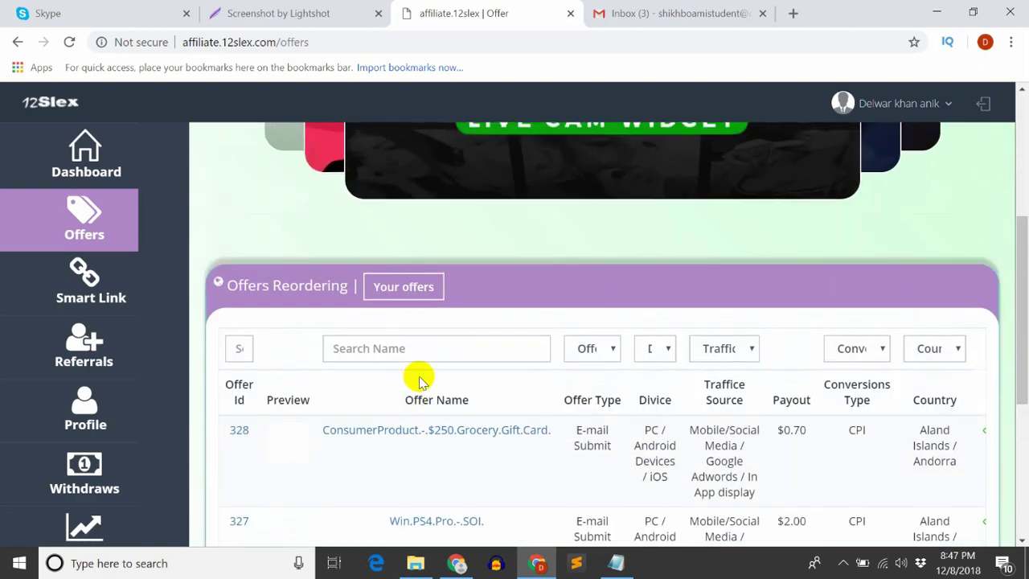
scroll(419, 378, "down", 1)
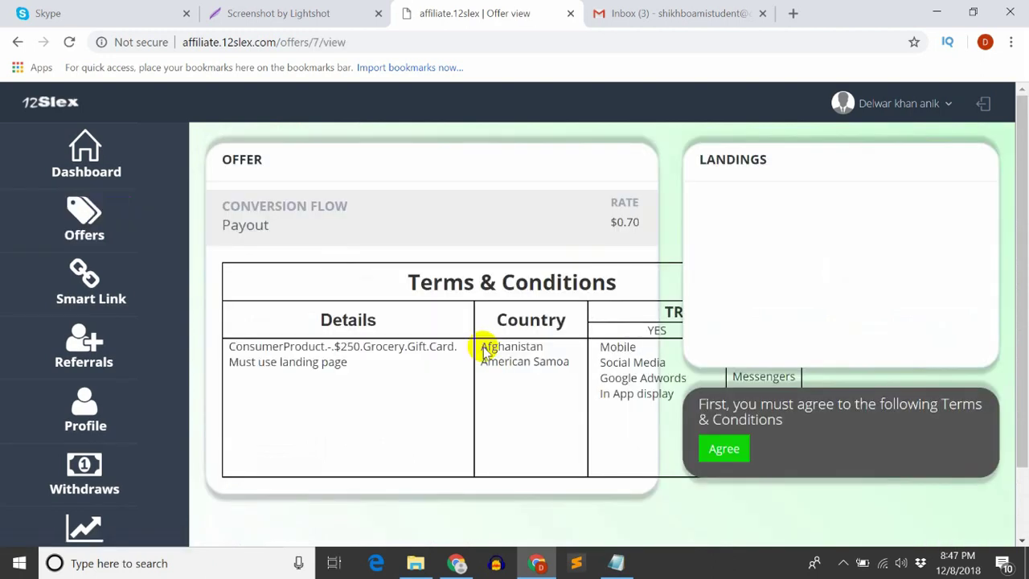
Try agreeing to the Grocery Gift Card terms, zooming the page to 90% and reloading between attempts
left_click(706, 452)
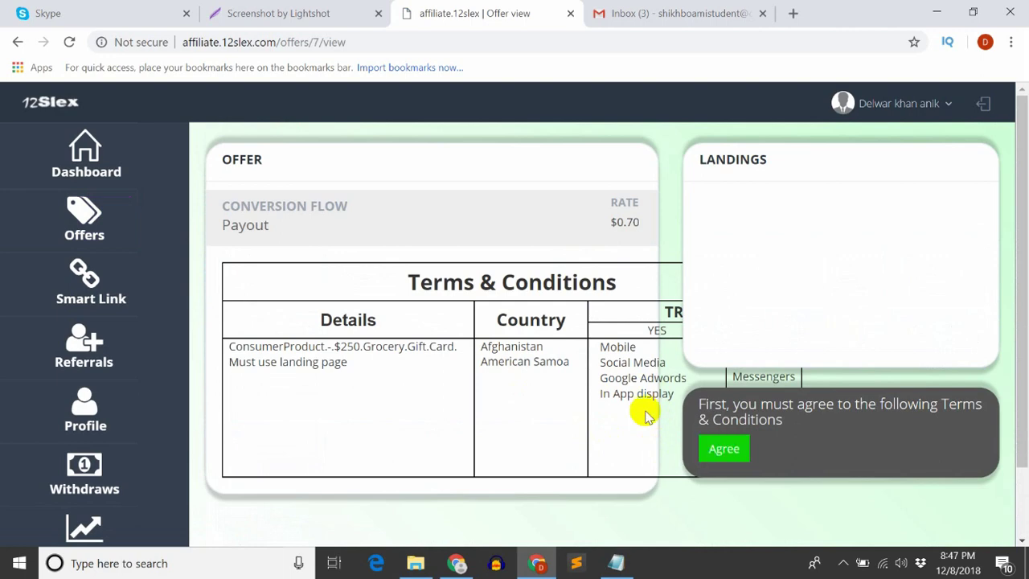
key("ctrl+minus")
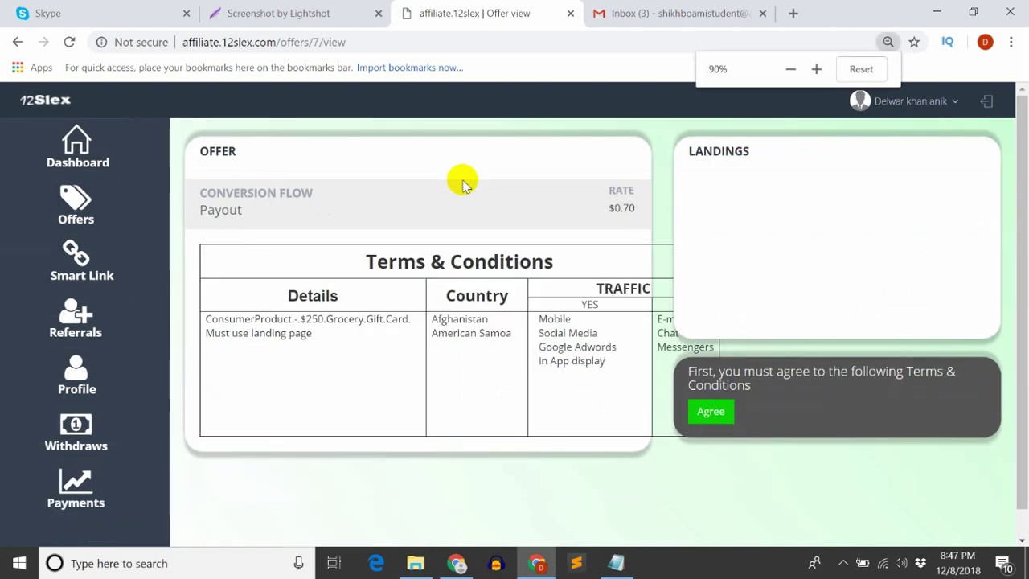
left_click(708, 387)
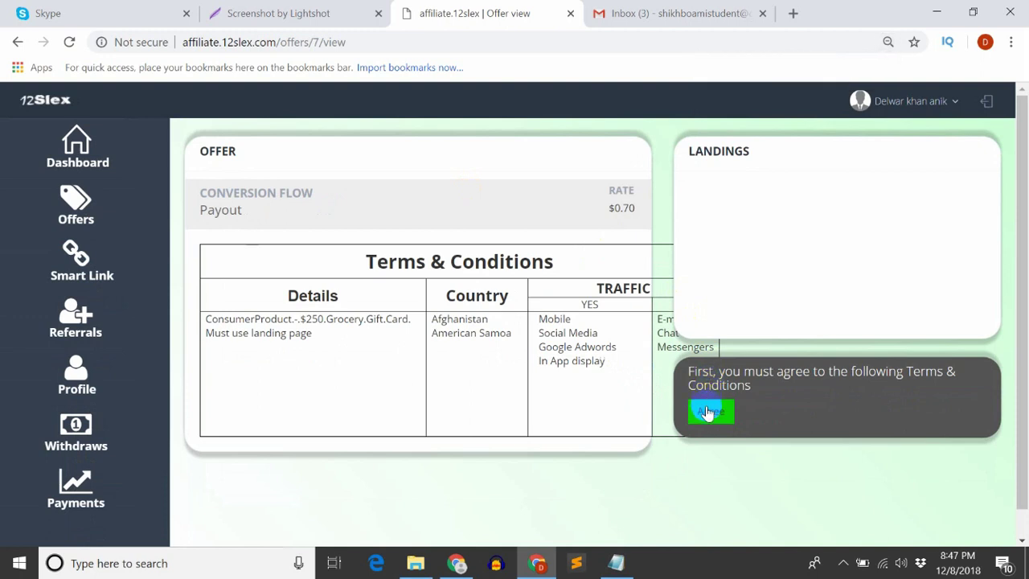
left_click(69, 42)
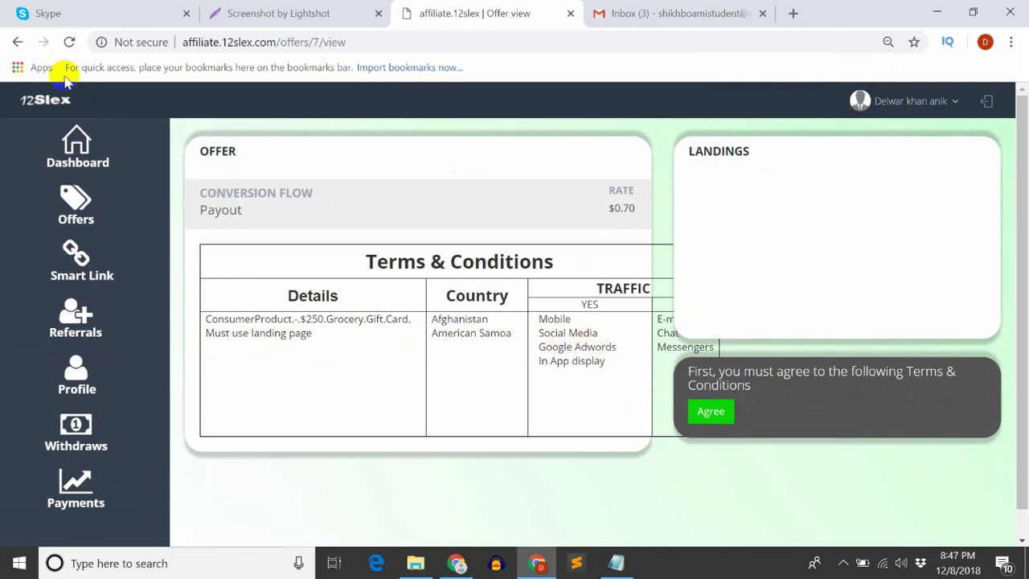
left_click(71, 44)
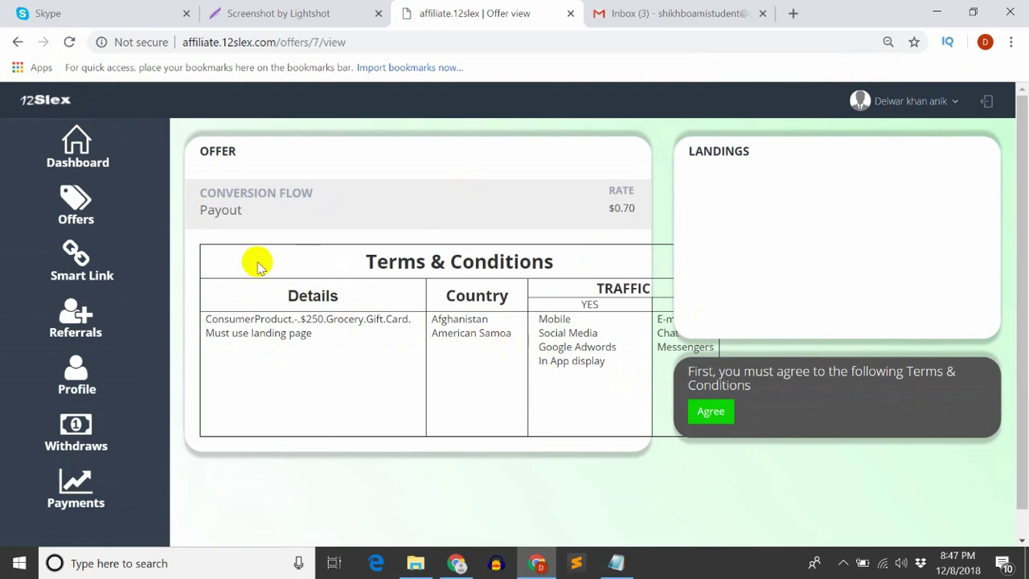
left_click(711, 416)
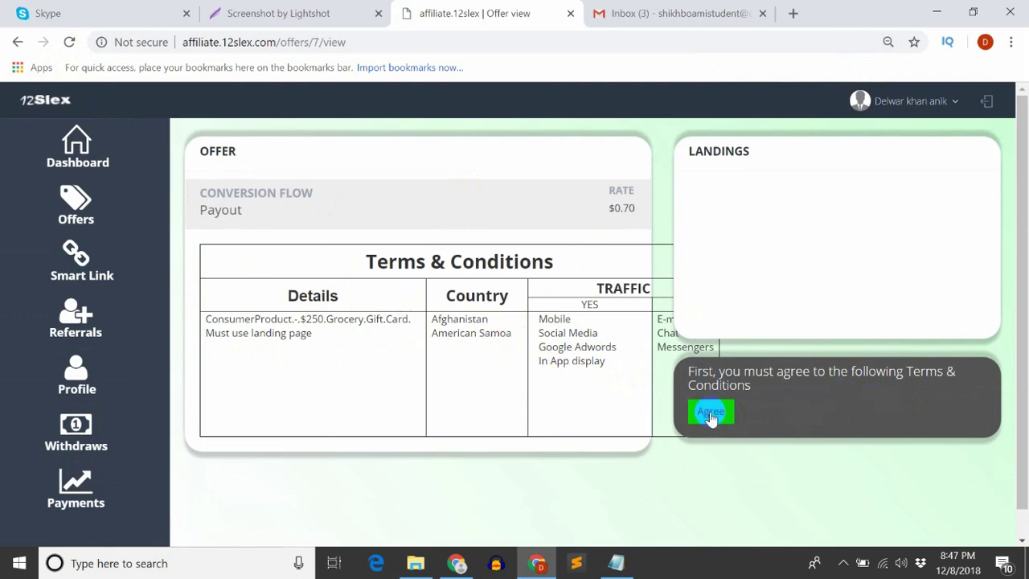
Glance at the Skype support chat, then go back to the Offers list
left_click(83, 9)
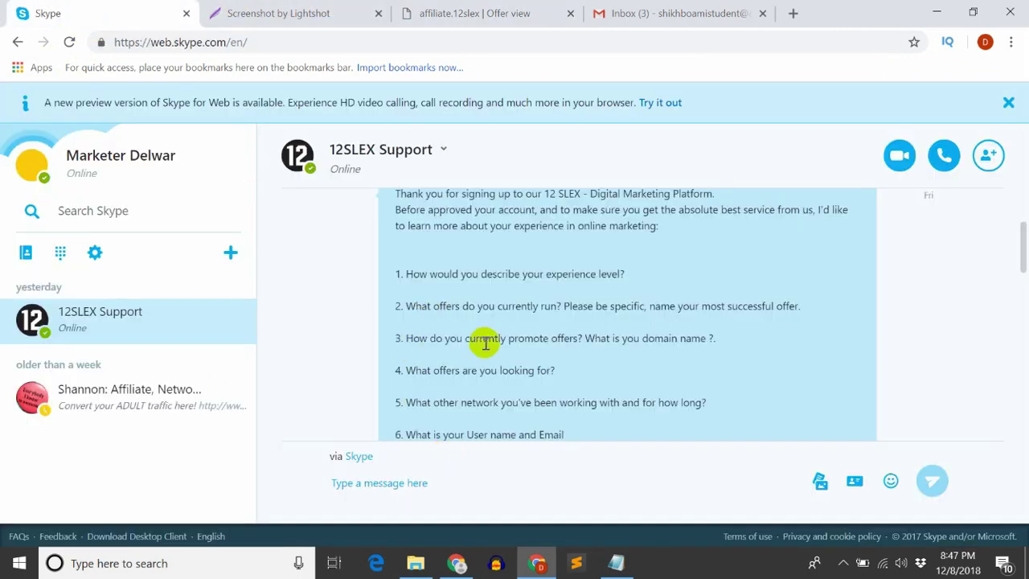
left_click(357, 11)
left_click(398, 12)
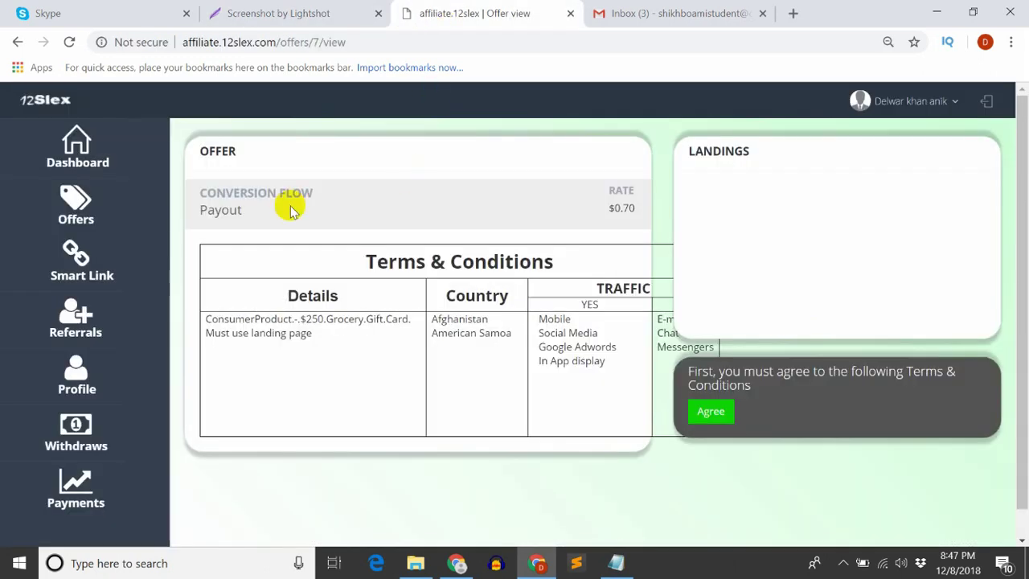
left_click(17, 42)
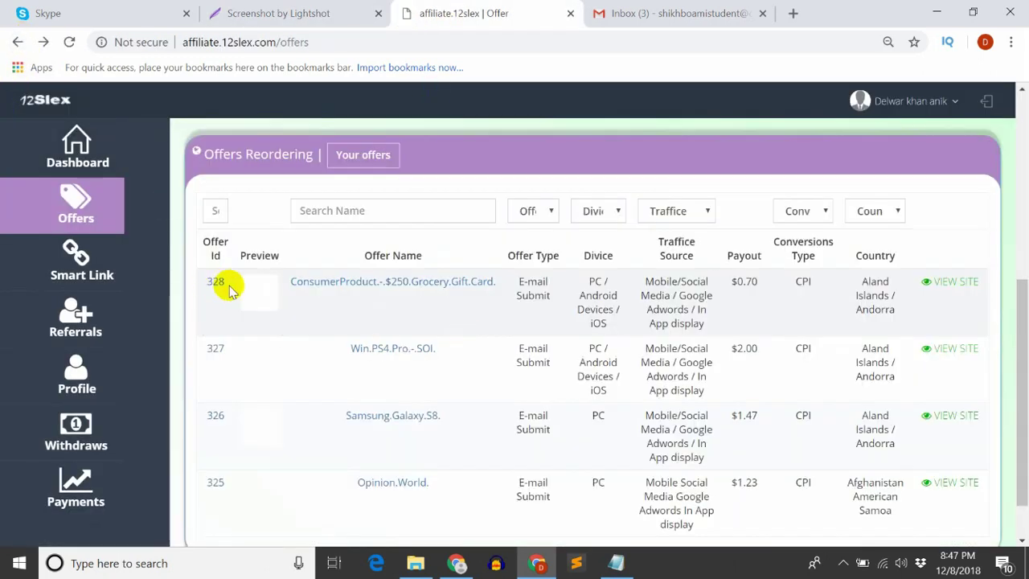
Select offer ID 328, then go to the Smart Link page
left_click_drag(227, 283, 195, 285)
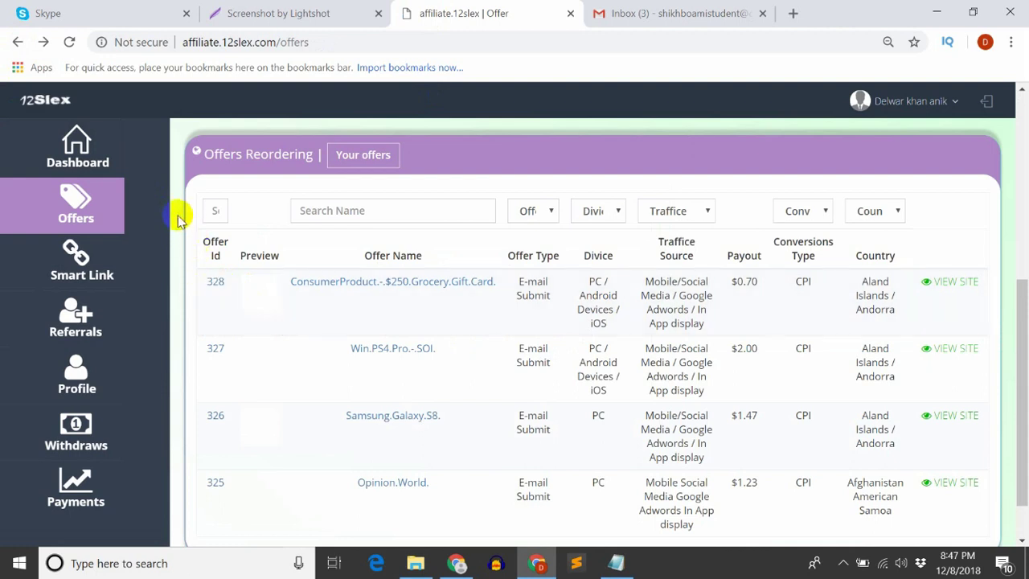
left_click(93, 276)
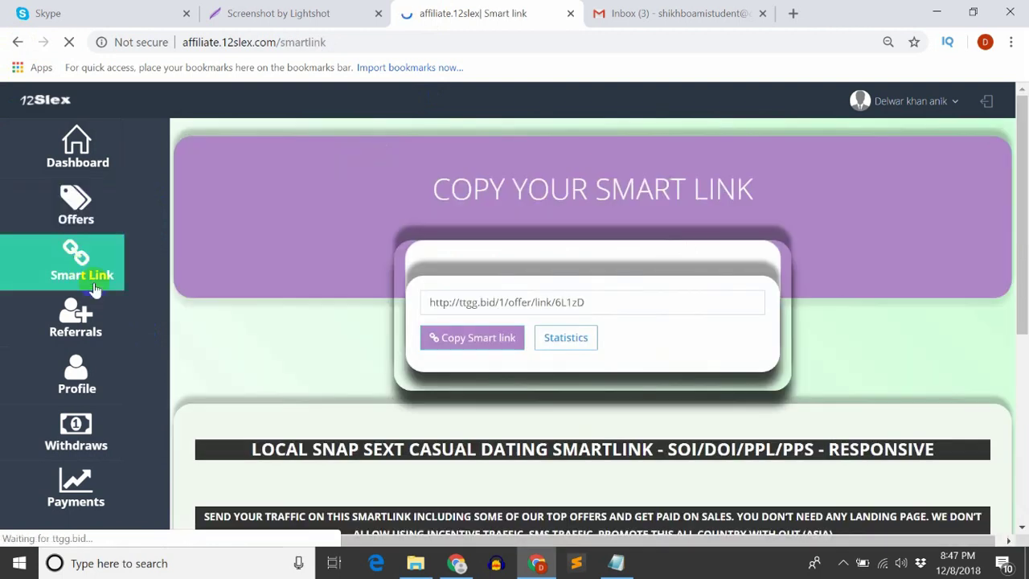
left_click(596, 304)
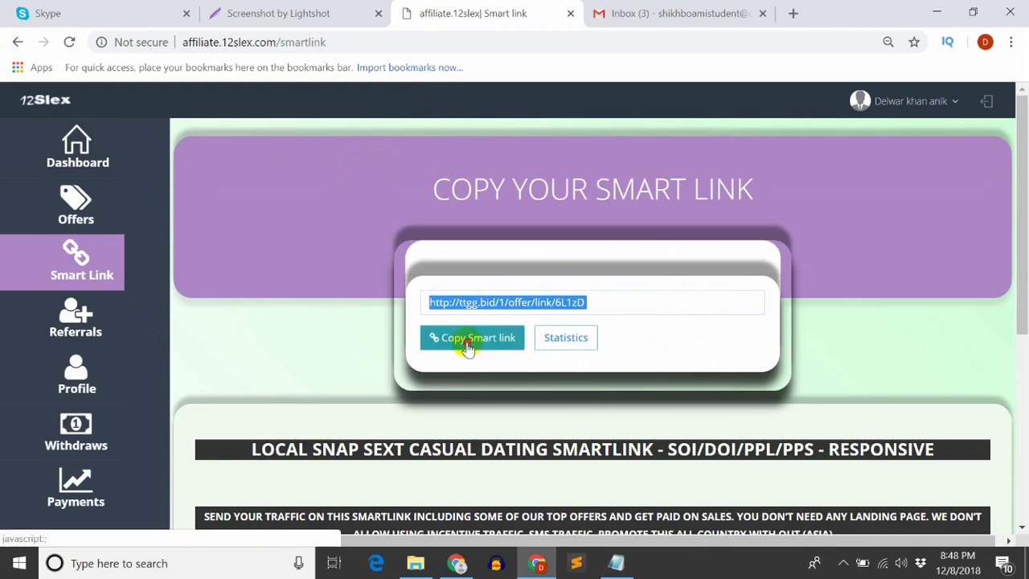
right_click(487, 304)
left_click(503, 320)
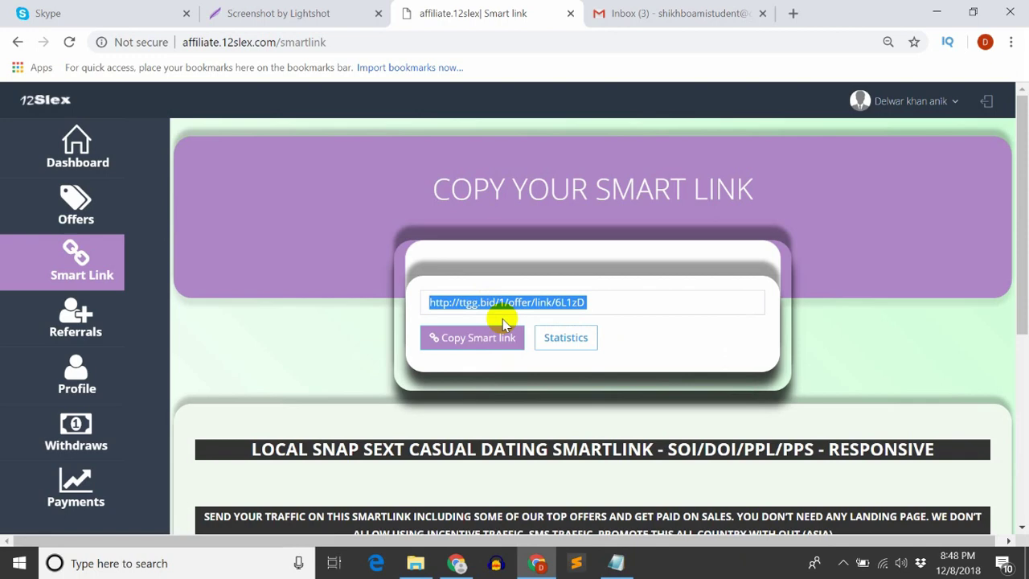
Review the payable actions (SOI 2.1$, DOI 4.2$, CPS 15.2$) and dismiss the link's context menu
scroll(503, 321, "down", 1)
scroll(502, 322, "down", 2)
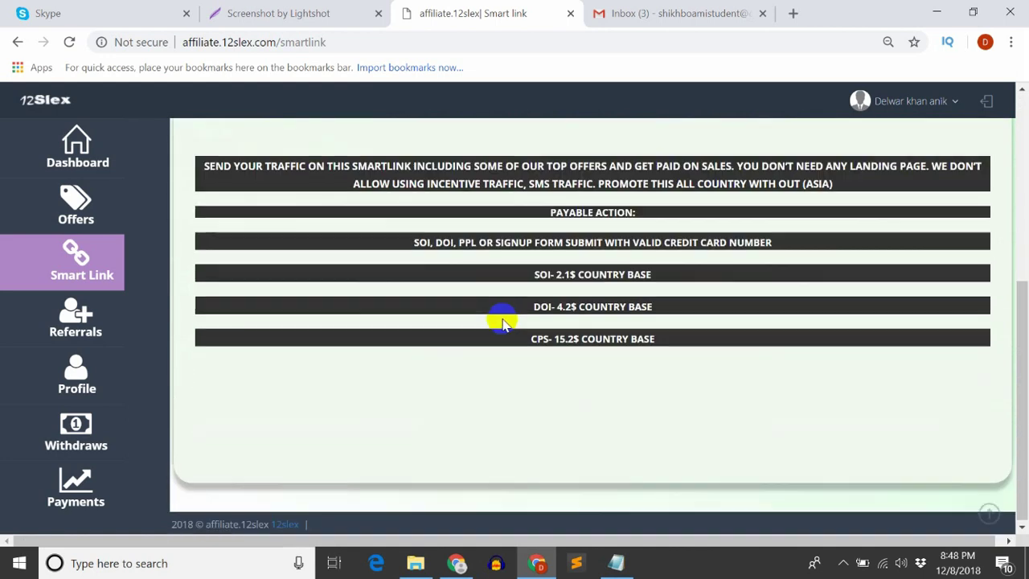
scroll(501, 314, "up", 4)
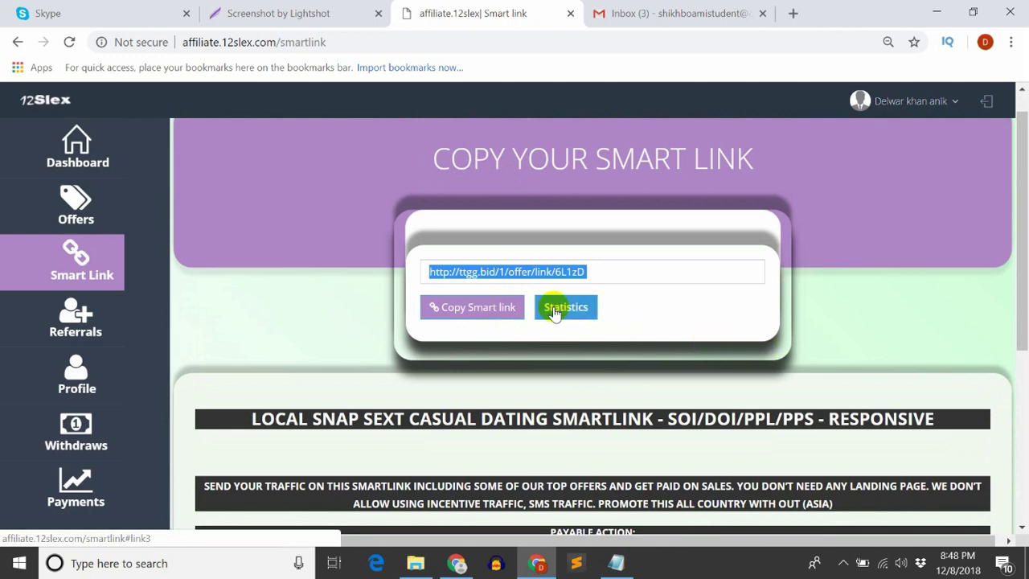
right_click(554, 312)
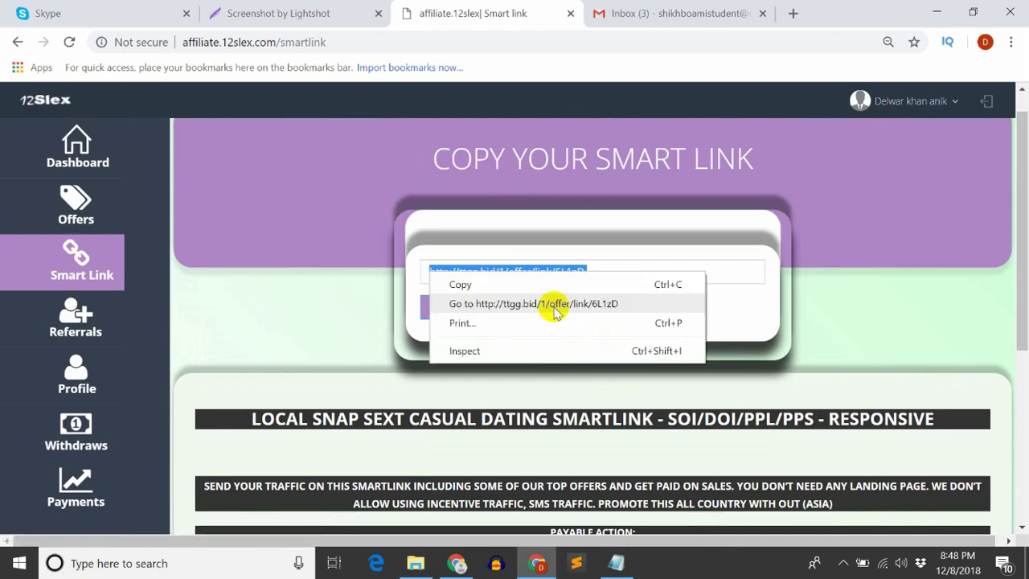
left_click(513, 238)
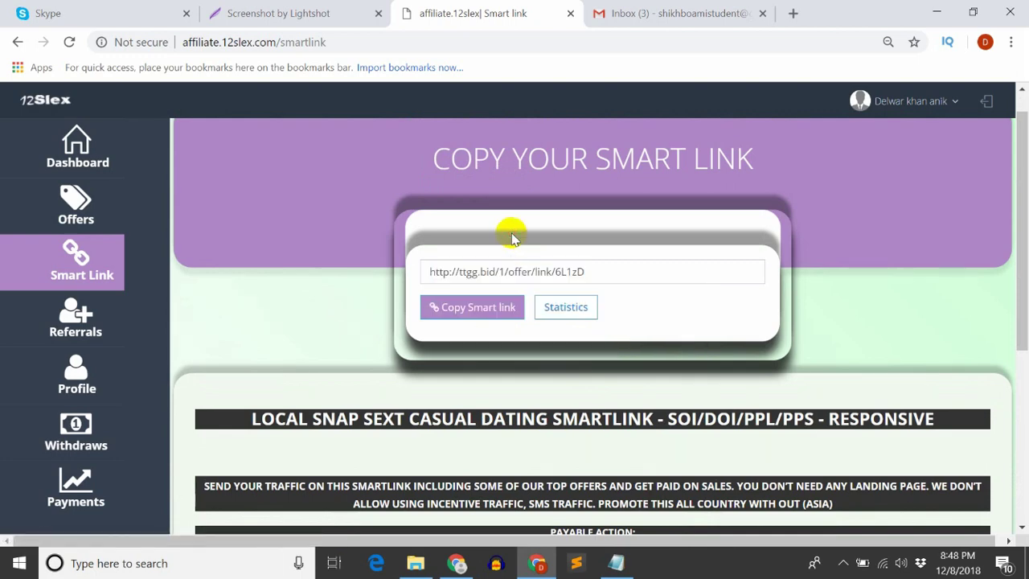
Open the link's statistics and fill its security check with the account e-mail copied from Gmail
left_click(566, 310)
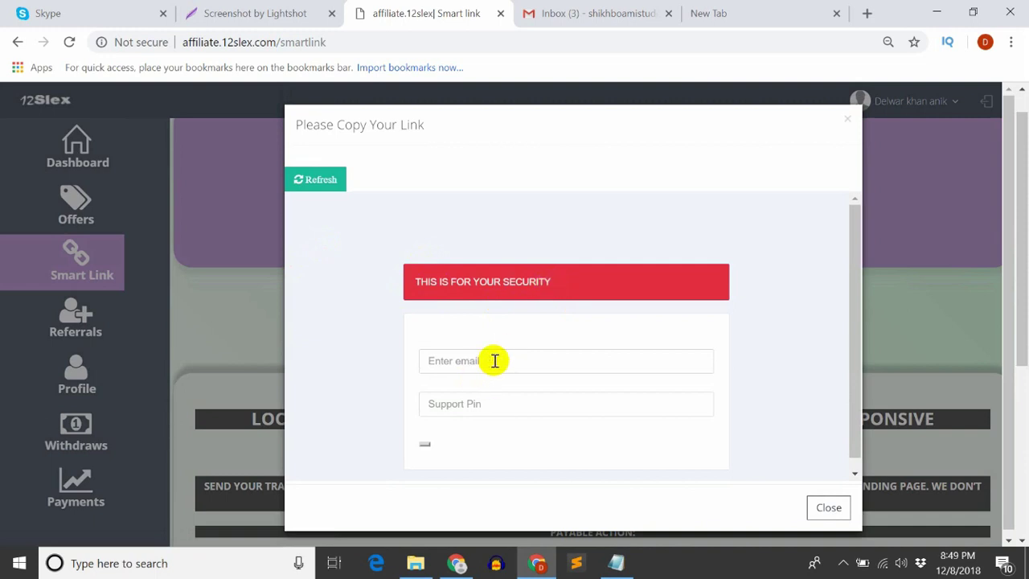
left_click(587, 11)
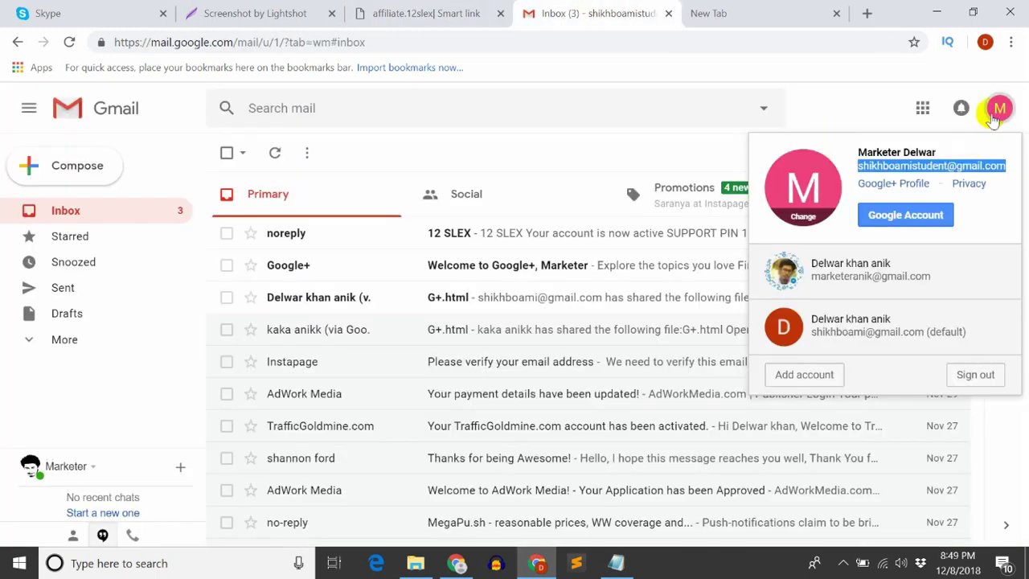
right_click(933, 167)
left_click(938, 177)
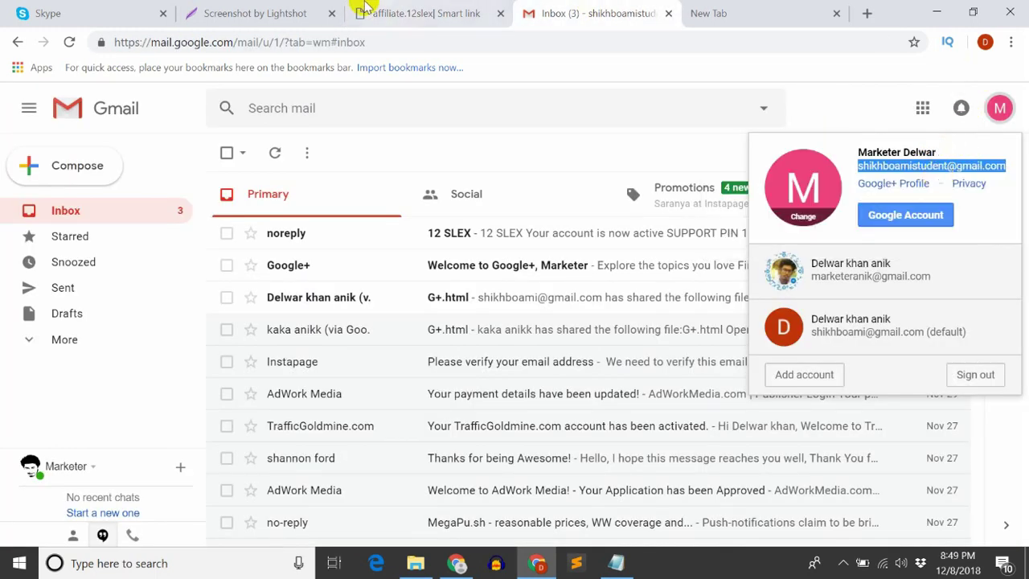
left_click(362, 11)
left_click(487, 368)
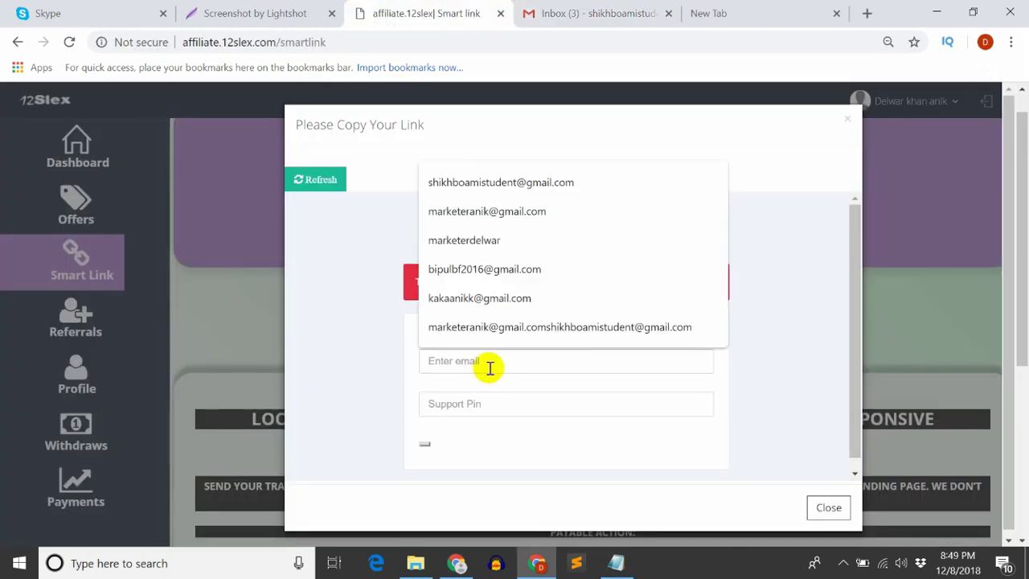
key("ctrl+v")
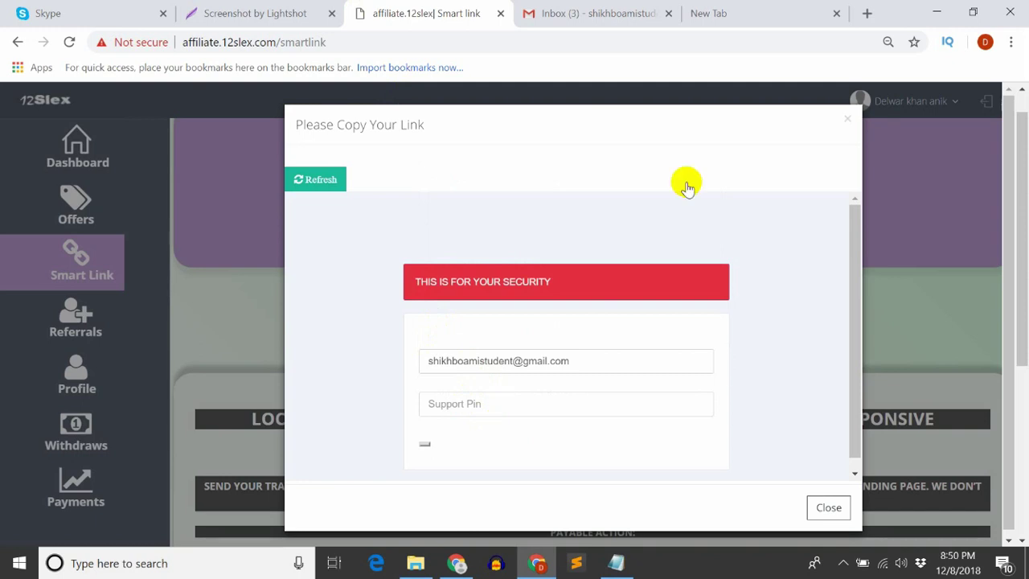
left_click(567, 15)
left_click(533, 156)
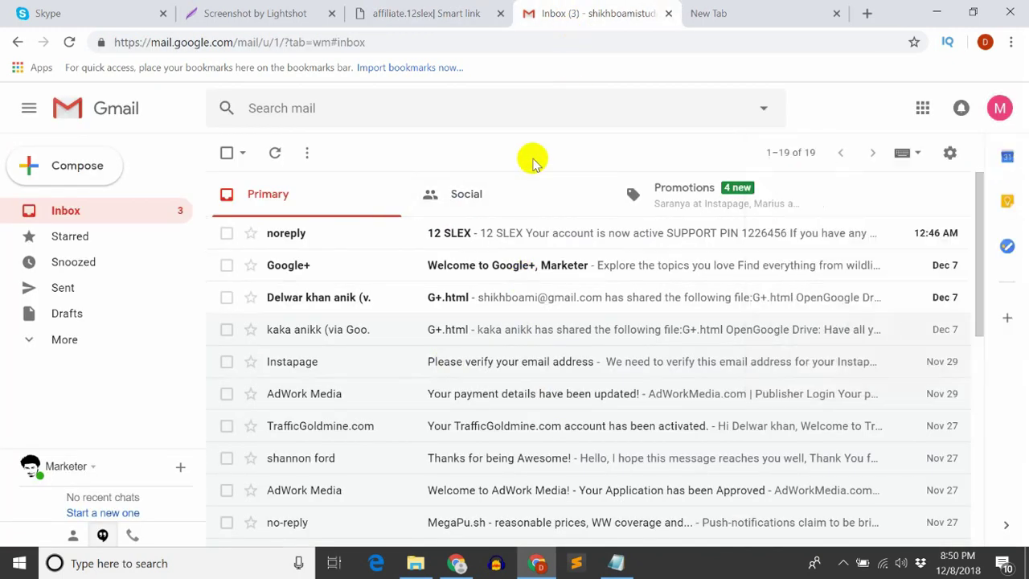
Copy the support PIN from the 12 SLEX activation email and return to the 12Slex check
left_click(489, 243)
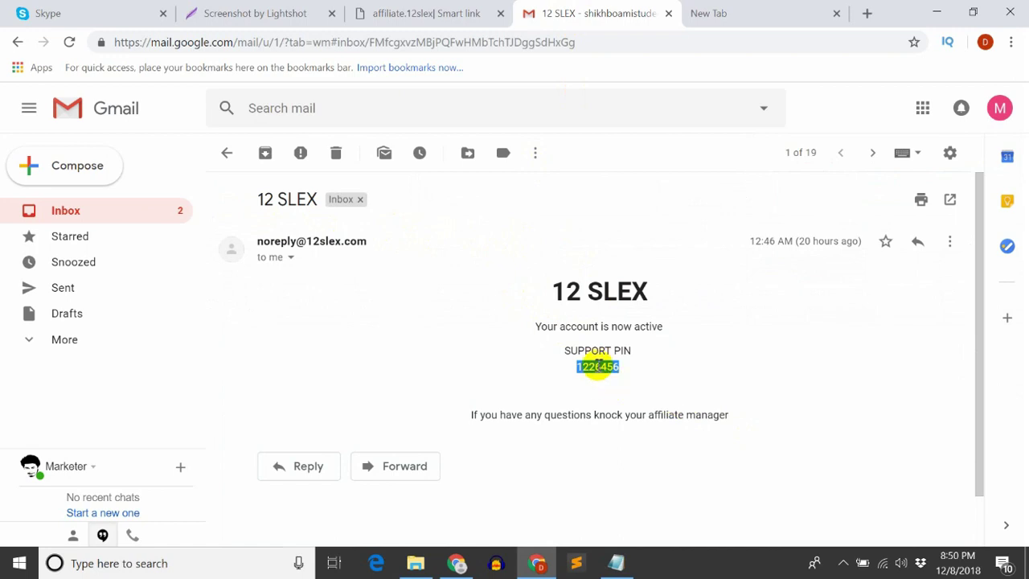
right_click(597, 366)
left_click(618, 375)
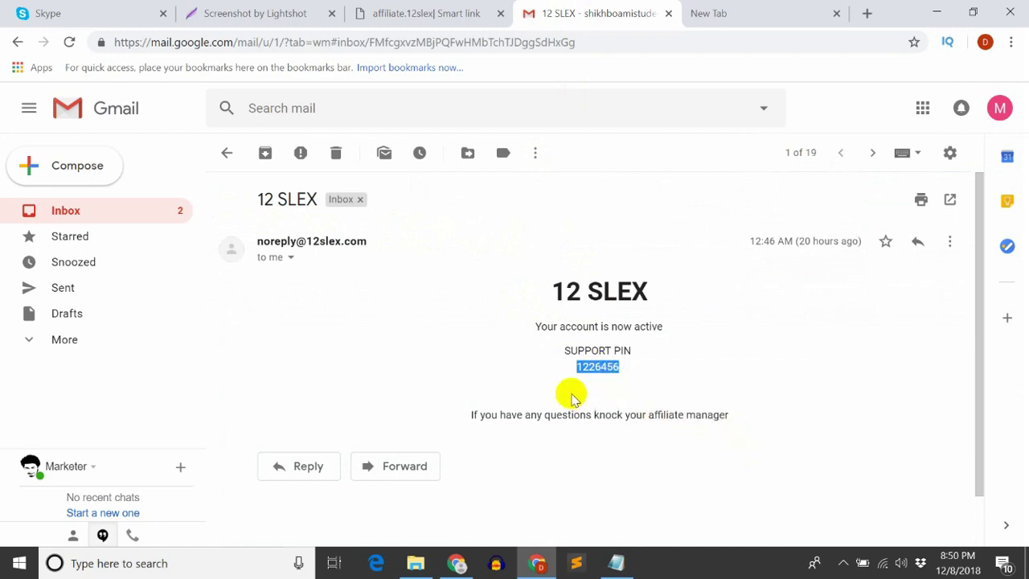
right_click(597, 366)
left_click(604, 378)
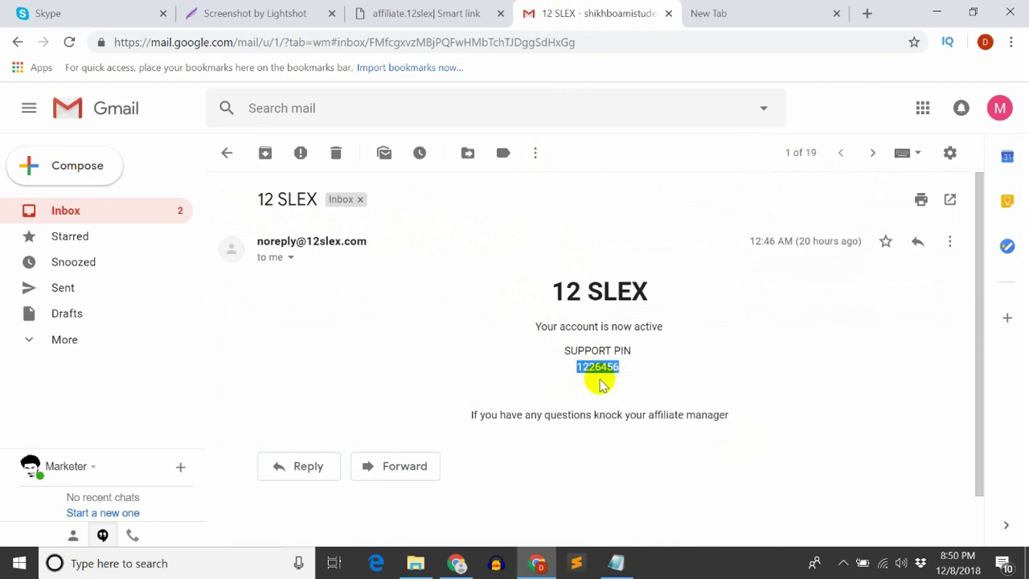
left_click(298, 13)
left_click(364, 12)
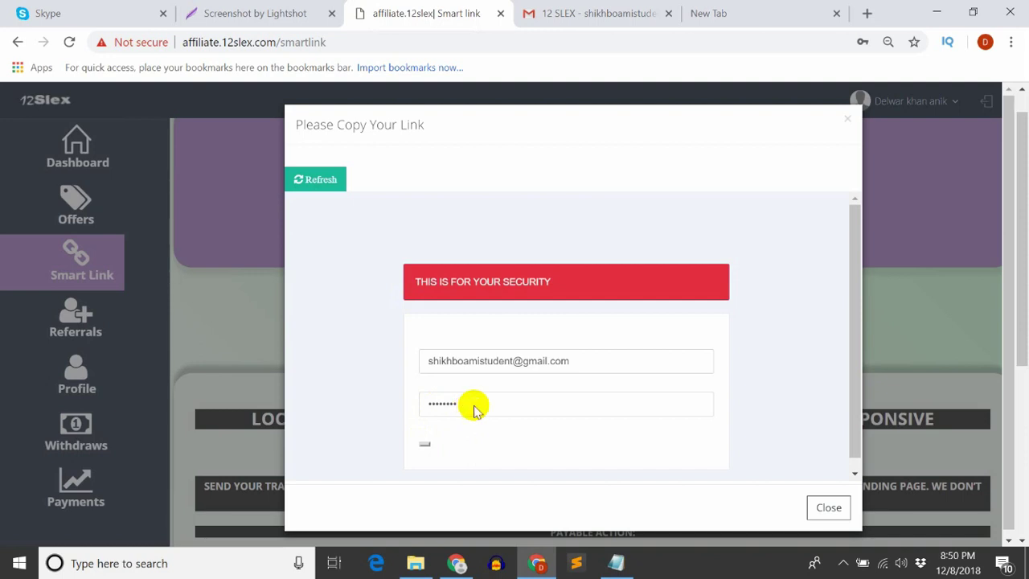
Submit the e-mail and PIN, get a wrong-combination error, and return to the Gmail PIN email
left_click(475, 407)
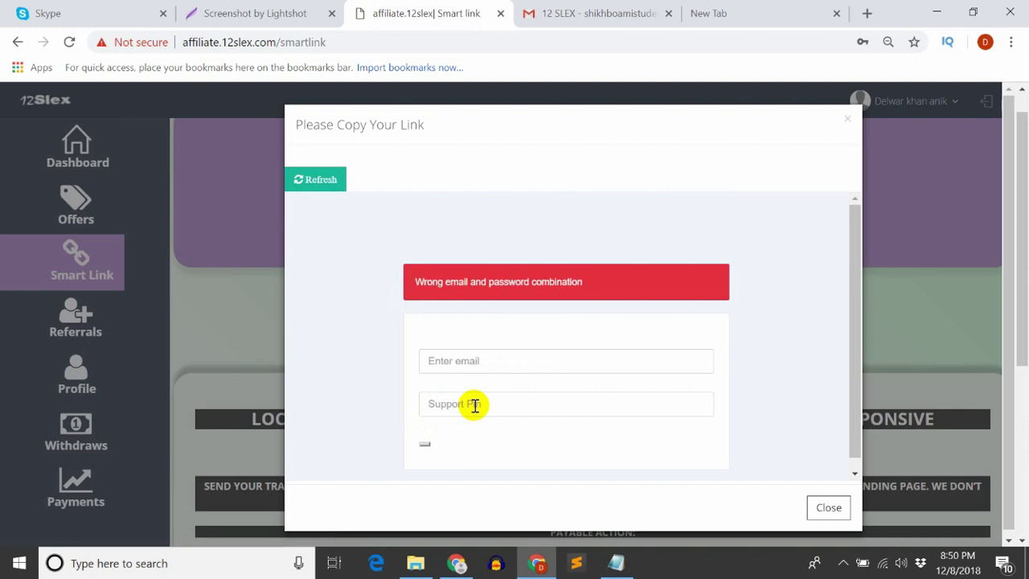
left_click(585, 11)
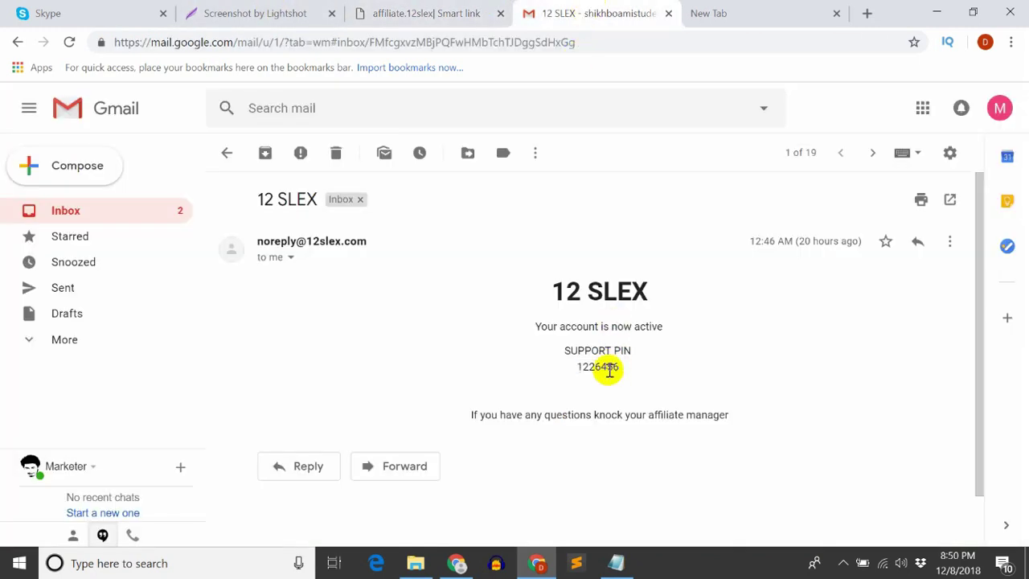
Copy the account e-mail from the Google account menu into the check's e-mail field
left_click(1000, 108)
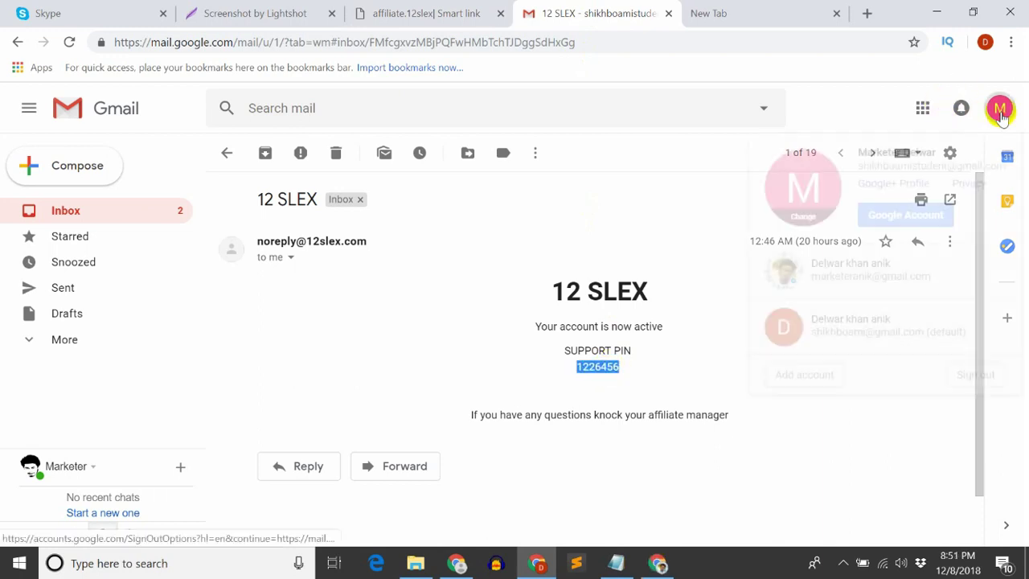
triple_click(900, 163)
right_click(902, 163)
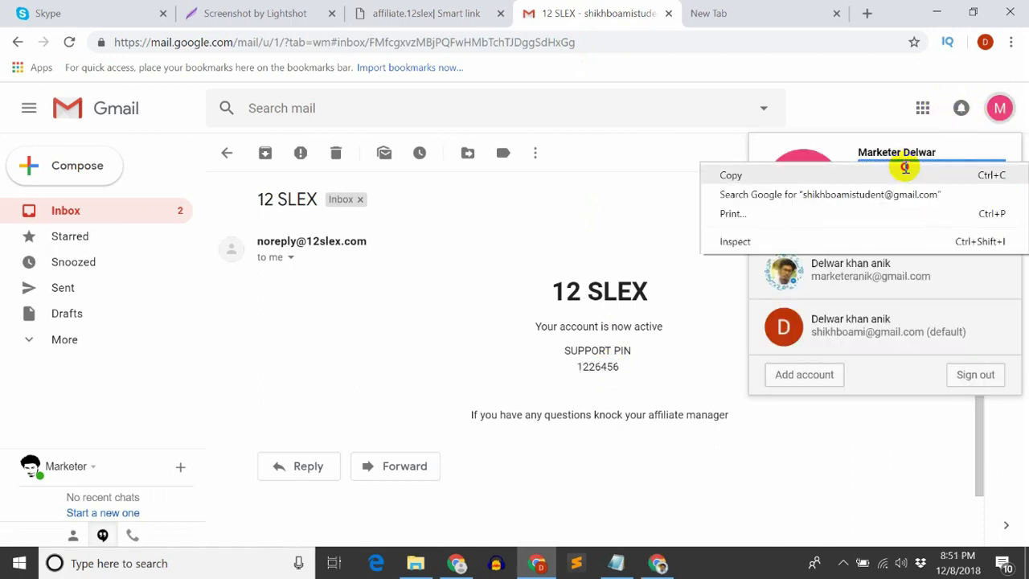
left_click(735, 172)
left_click(365, 12)
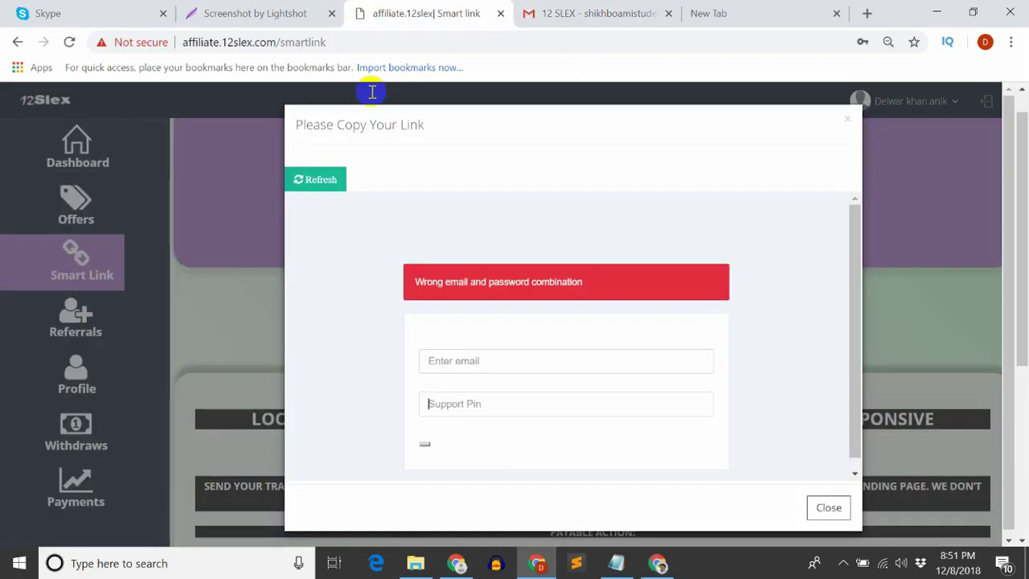
left_click(461, 364)
key("ctrl+v")
double_click(582, 370)
Fetch the support PIN from the Gmail email and paste it into the Support Pin field
left_click(501, 454)
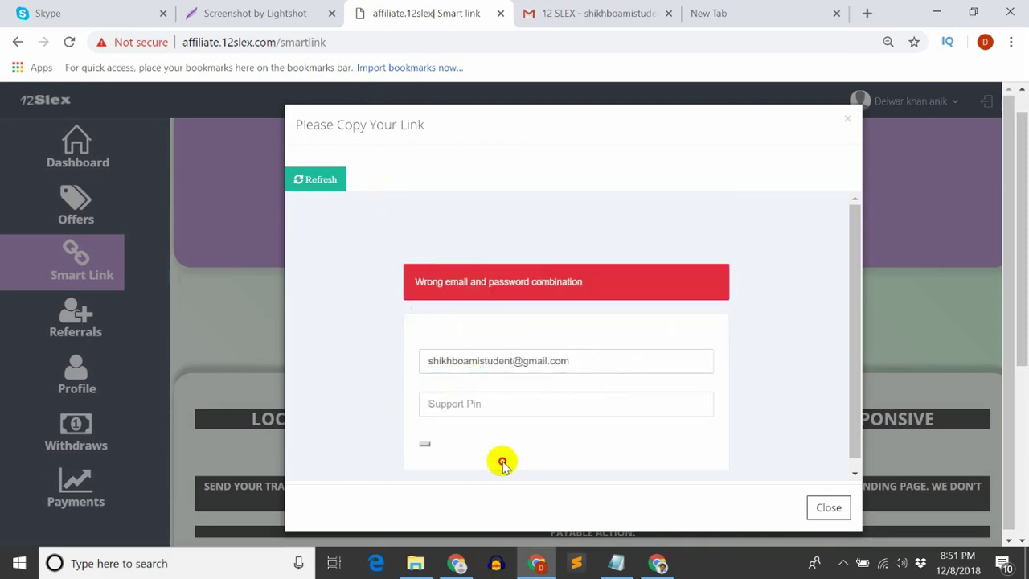
left_click(496, 406)
left_click(241, 13)
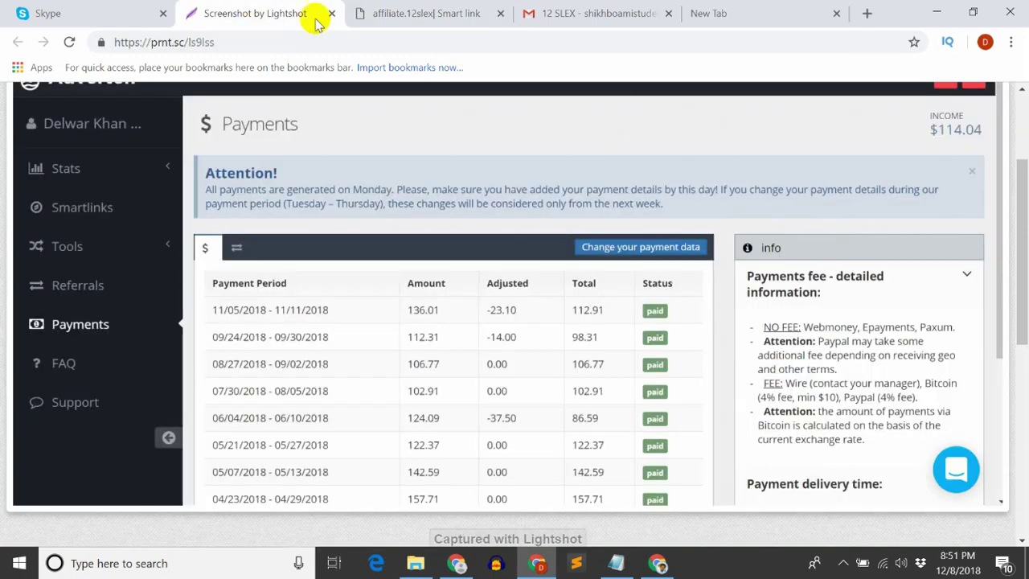
left_click(583, 13)
left_click(598, 369)
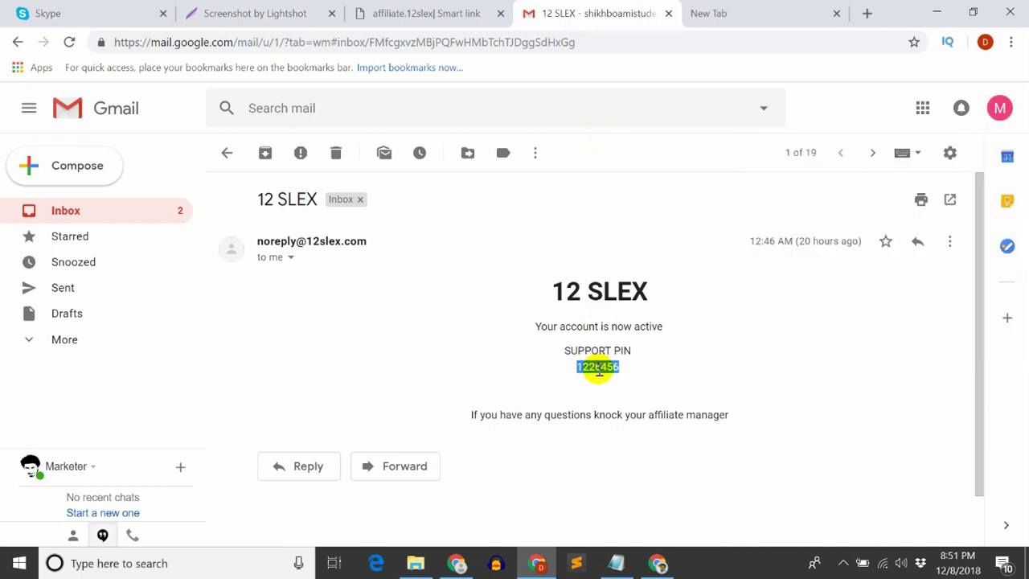
left_click(378, 13)
left_click(471, 402)
key("ctrl+v")
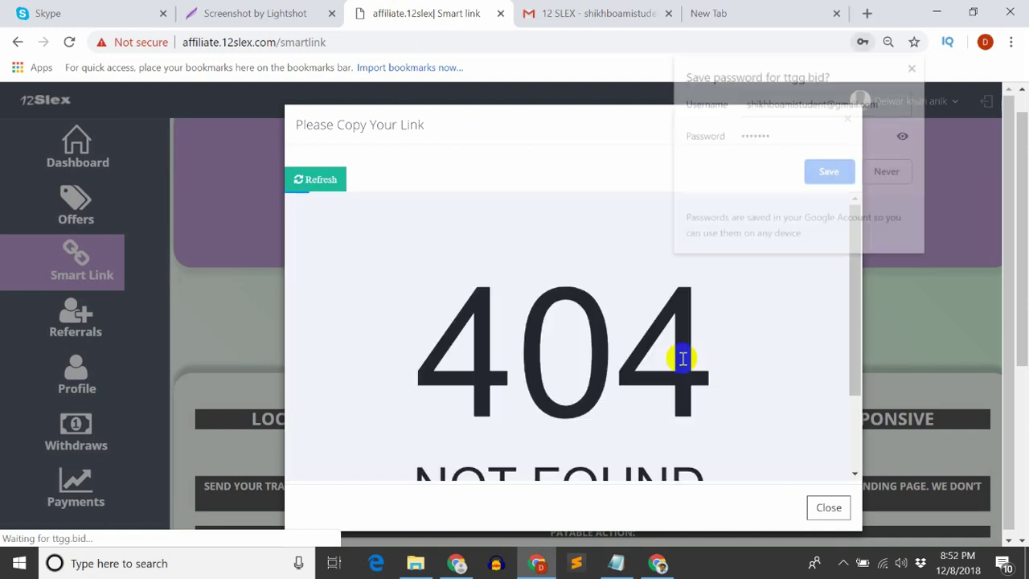
Dismiss the password prompt and refresh to view 1 click, 0 unique clicks, the daily chart and map
left_click(526, 267)
scroll(523, 322, "down", 2)
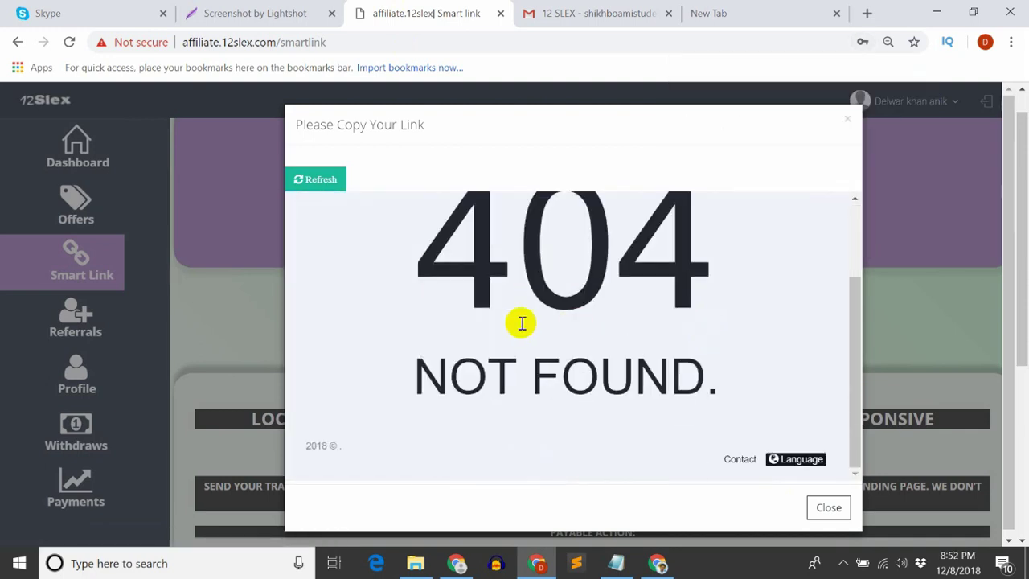
scroll(579, 391, "up", 2)
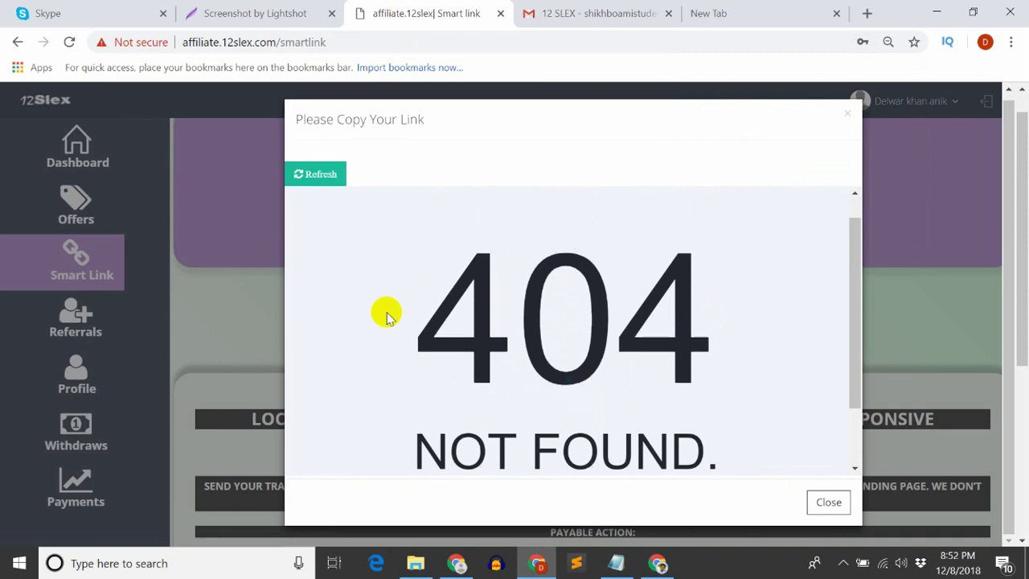
left_click(319, 175)
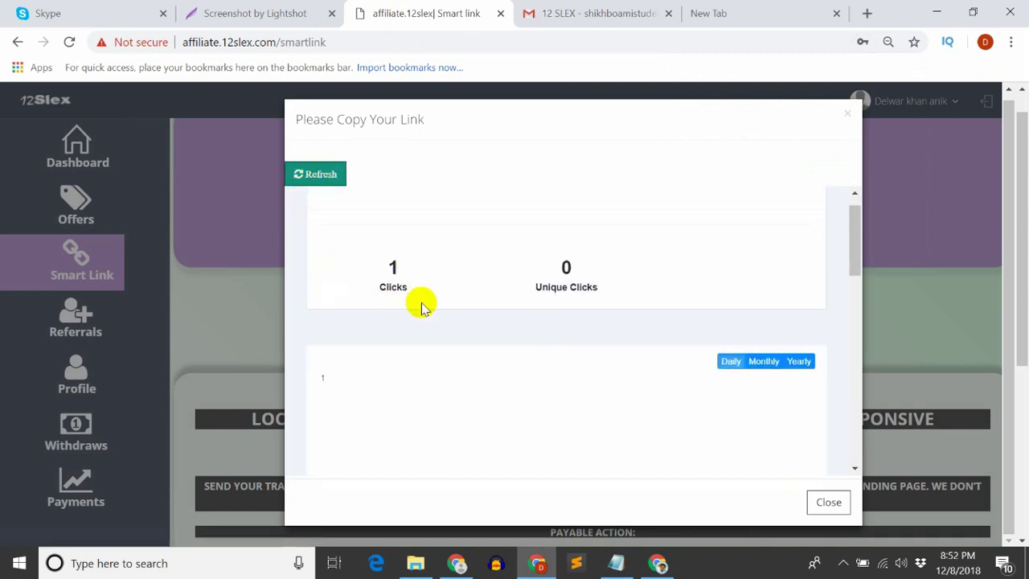
scroll(434, 305, "down", 5)
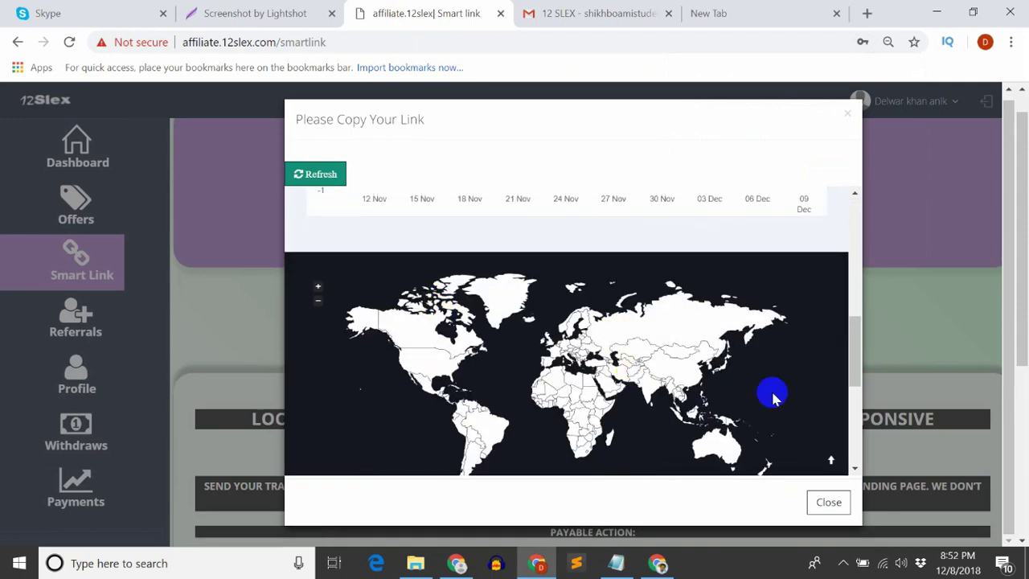
left_click_drag(855, 346, 851, 201)
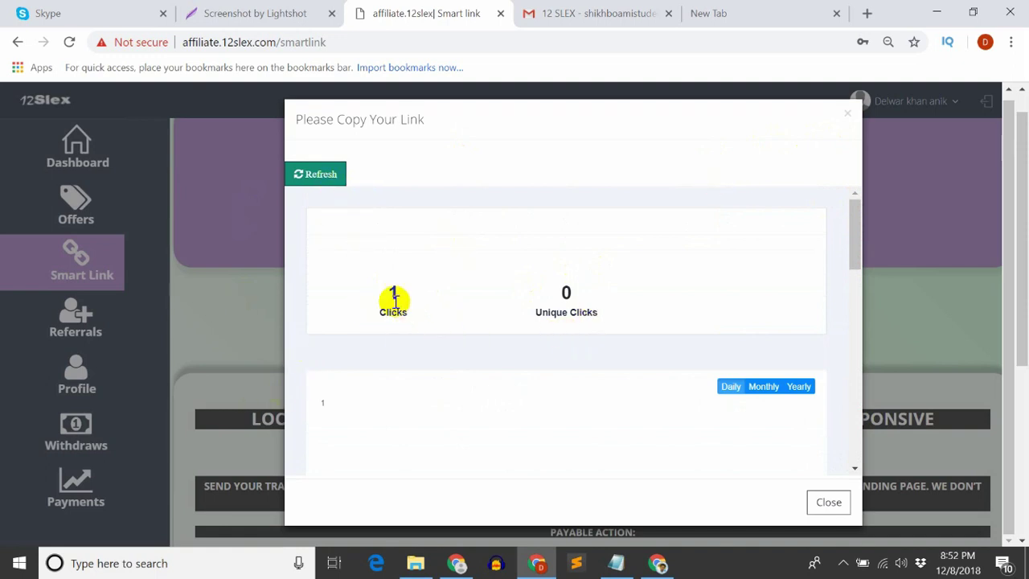
Test the copied smart link in the new tab, get HTTP ERROR 500, and close that tab
left_click(247, 325)
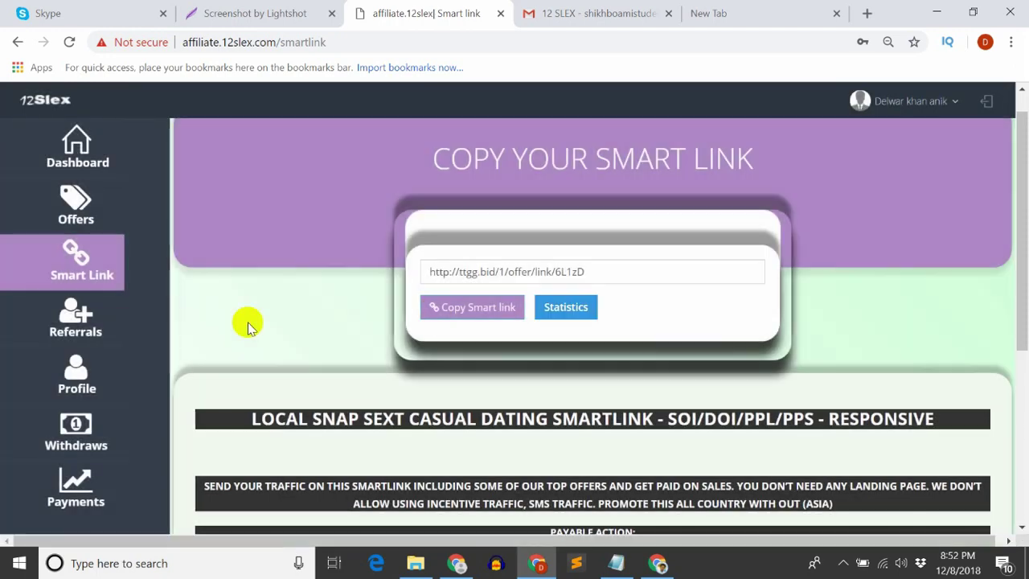
left_click(499, 313)
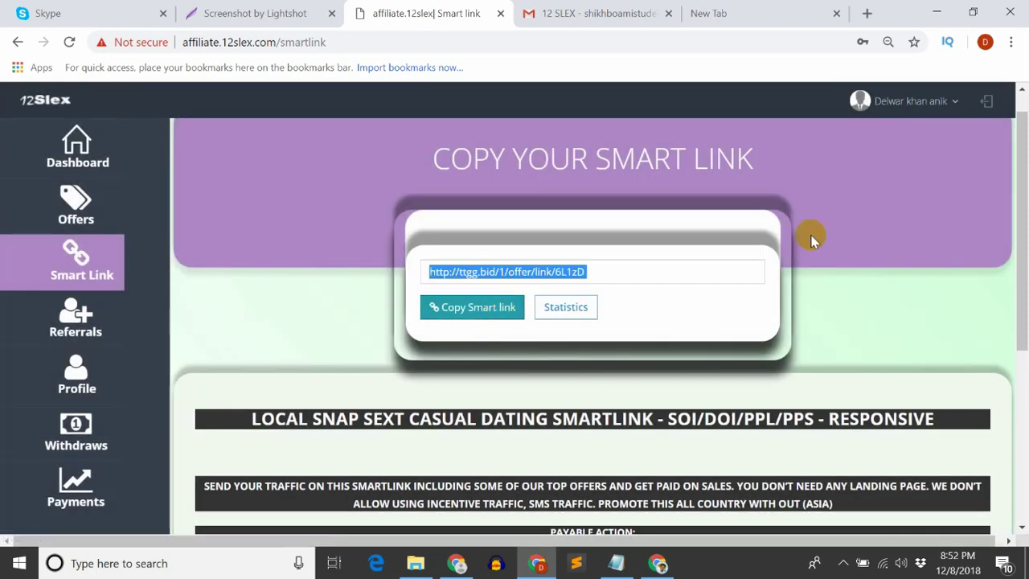
left_click(732, 10)
key("ctrl+v")
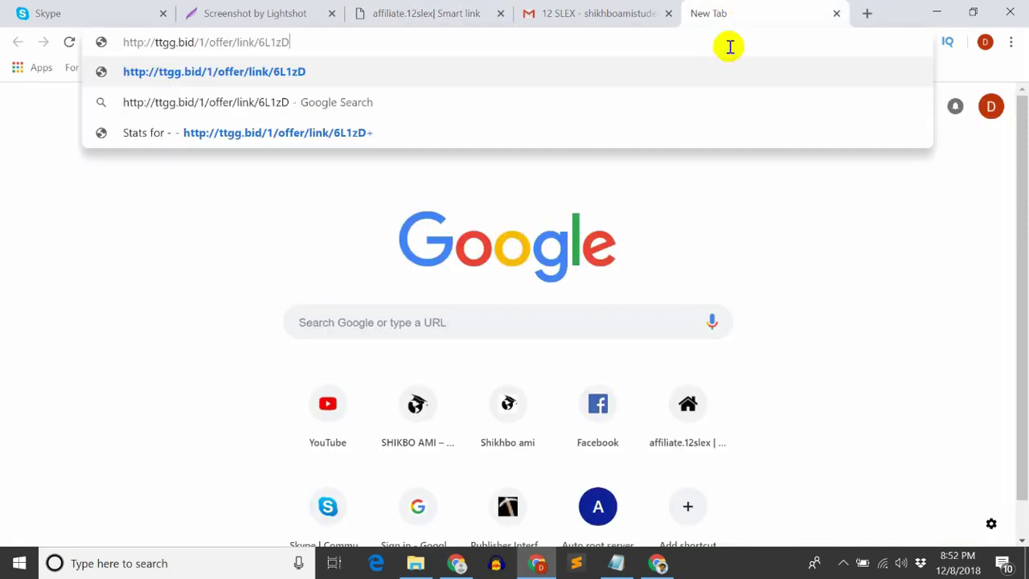
key("Return")
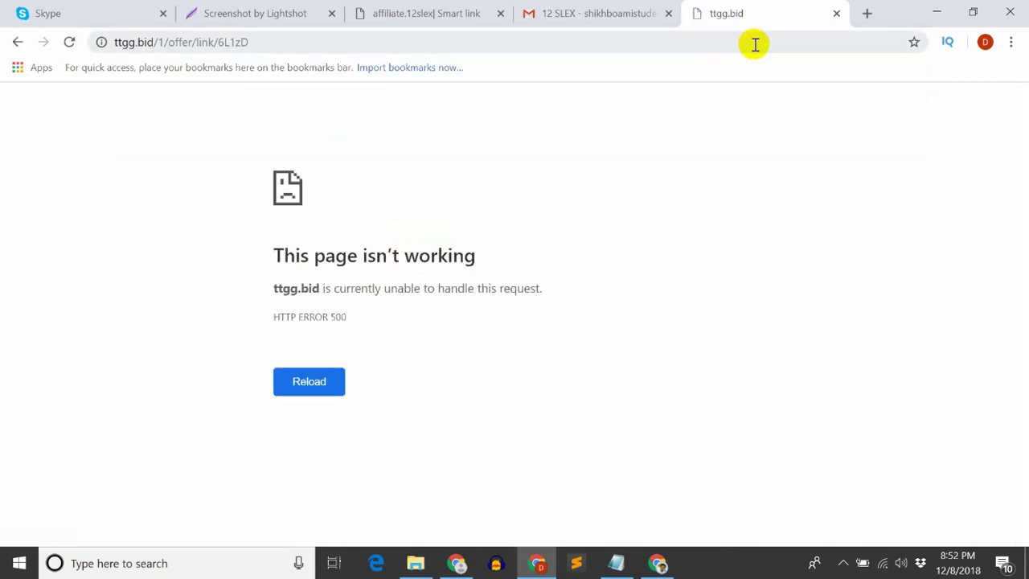
left_click(837, 15)
left_click(459, 10)
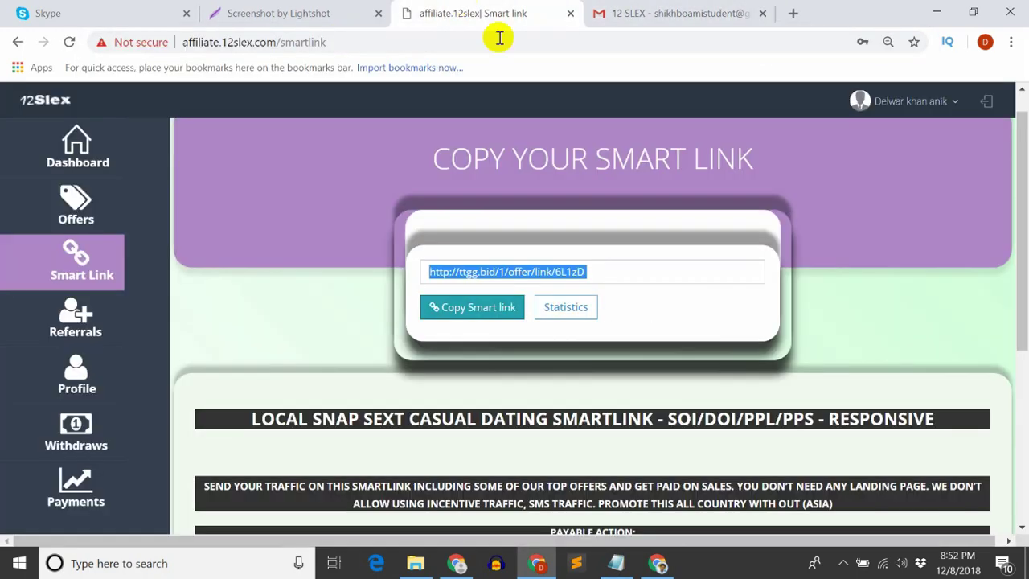
Open the smart link's statistics and refresh them to show 2 clicks and 0 unique clicks
left_click(552, 317)
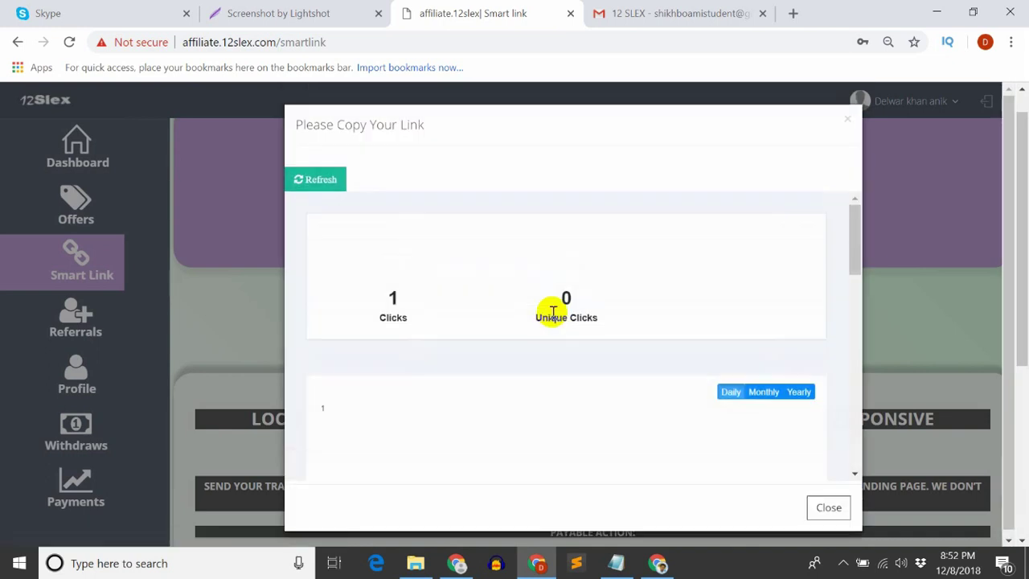
left_click(326, 184)
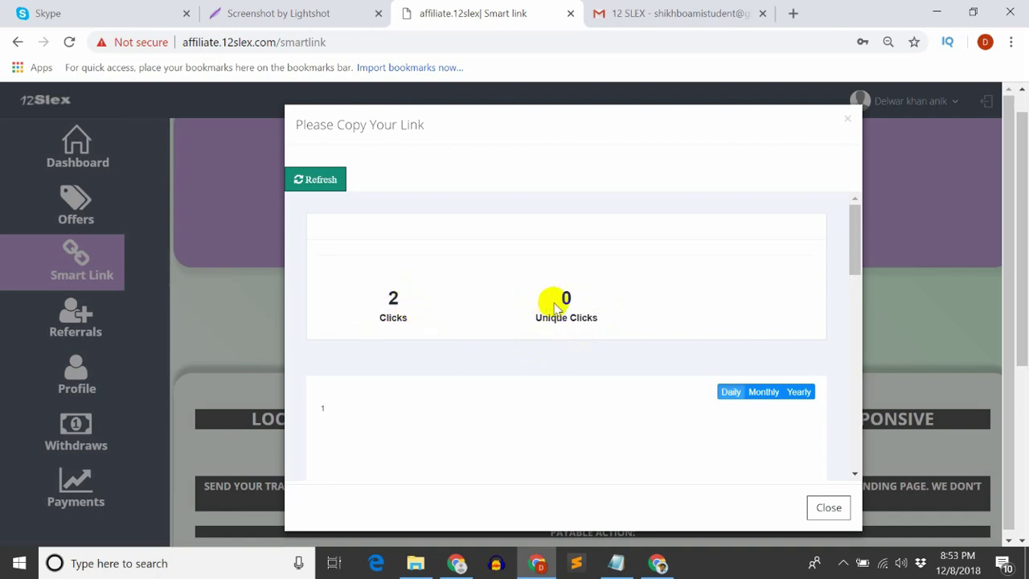
scroll(549, 308, "down", 3)
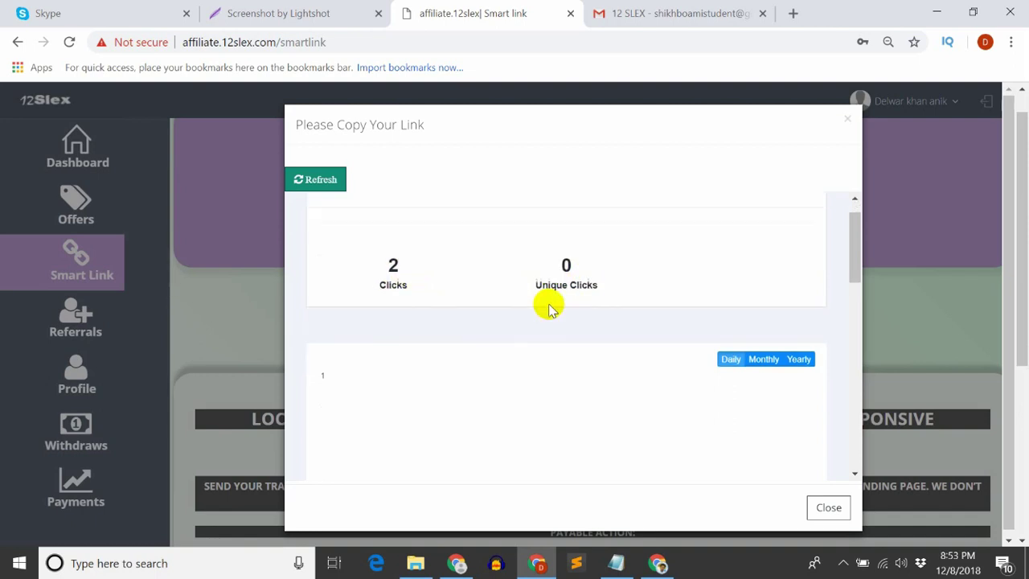
scroll(778, 239, "up", 1)
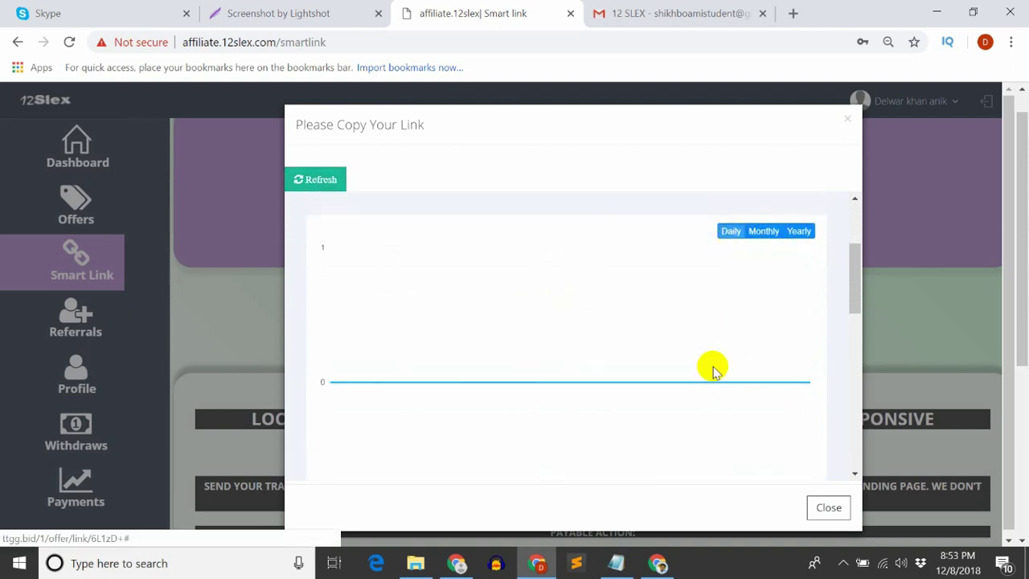
scroll(713, 367, "down", 5)
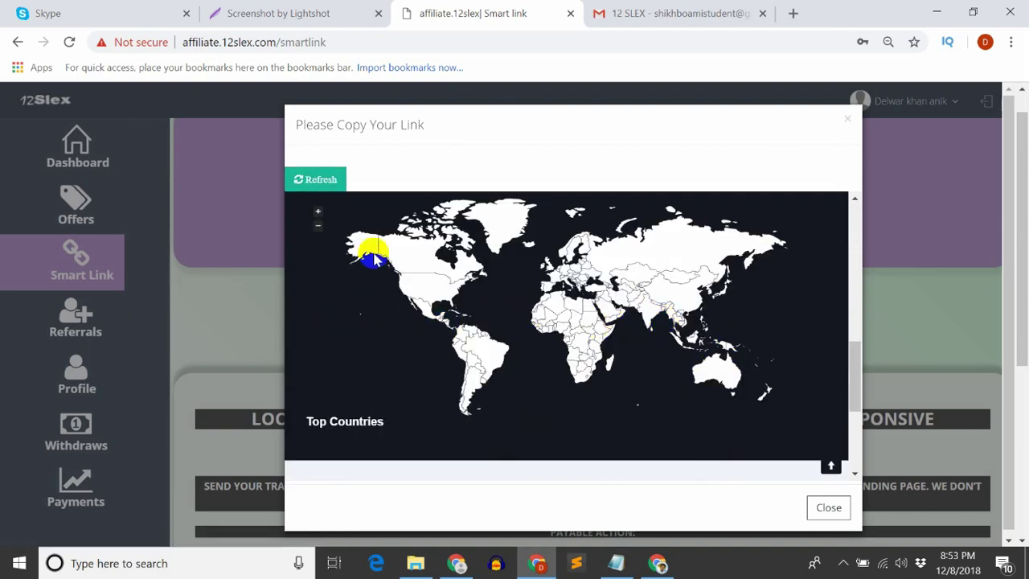
Review the Top Countries map, Referrers and Social Shares sections, which show no social clicks
scroll(846, 354, "down", 1)
scroll(849, 358, "down", 5)
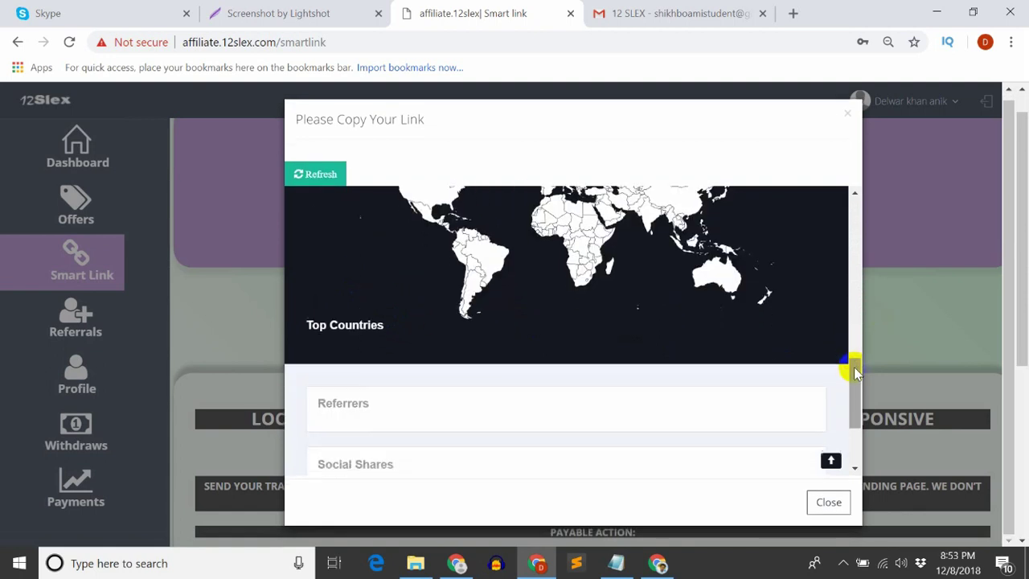
left_click_drag(336, 330, 368, 325)
left_click(506, 367)
scroll(538, 378, "down", 3)
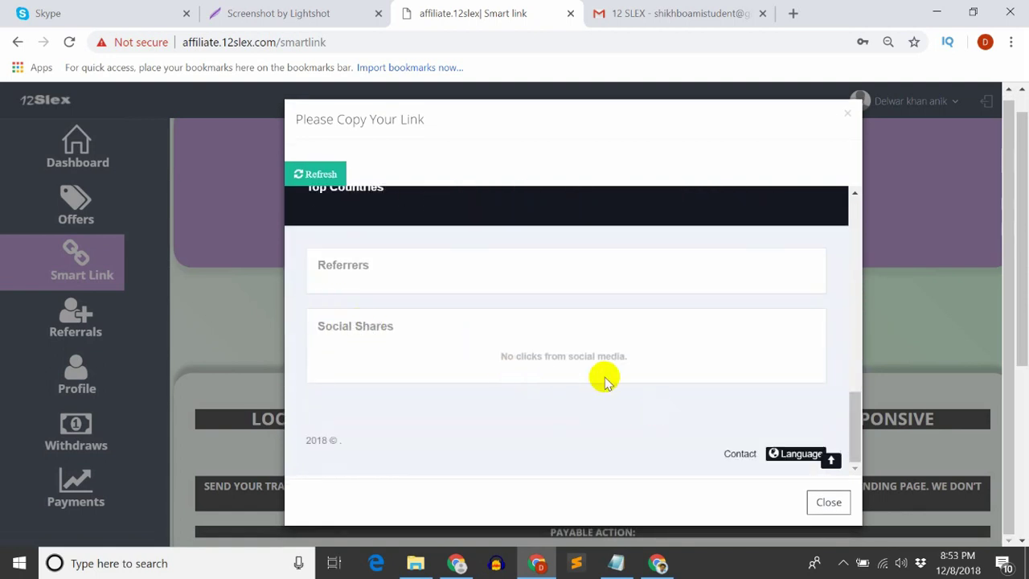
scroll(601, 379, "up", 8)
scroll(682, 338, "down", 5)
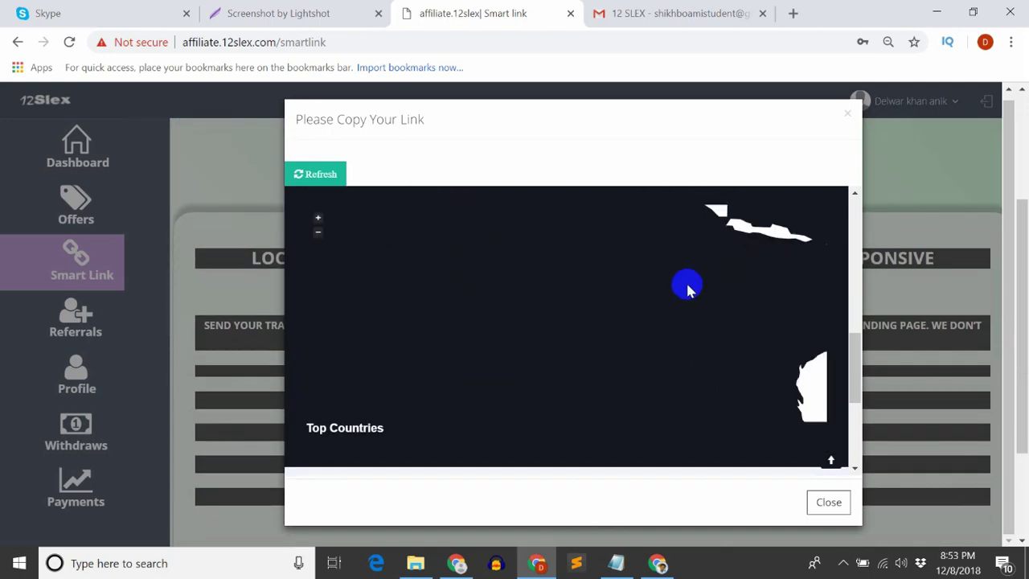
left_click_drag(856, 370, 838, 279)
scroll(838, 279, "up", 2)
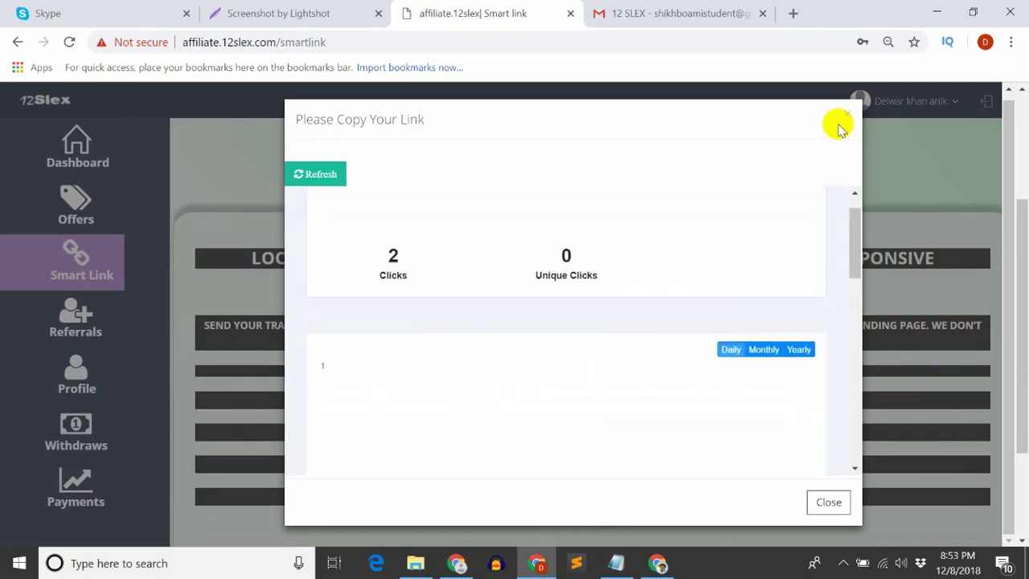
Close the statistics window and look over the dating smartlink offer title
left_click(850, 117)
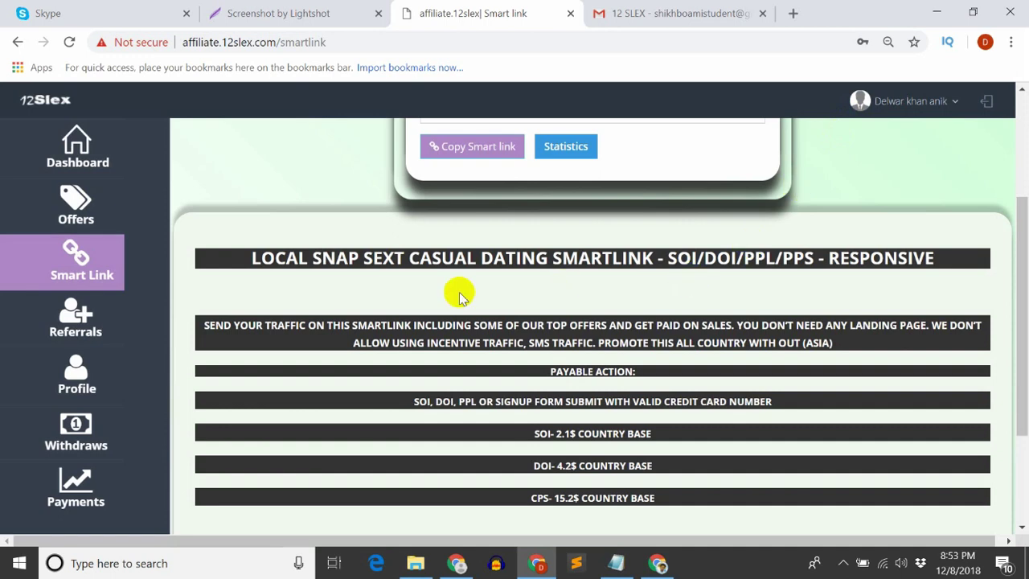
scroll(329, 292, "up", 1)
scroll(317, 276, "down", 1)
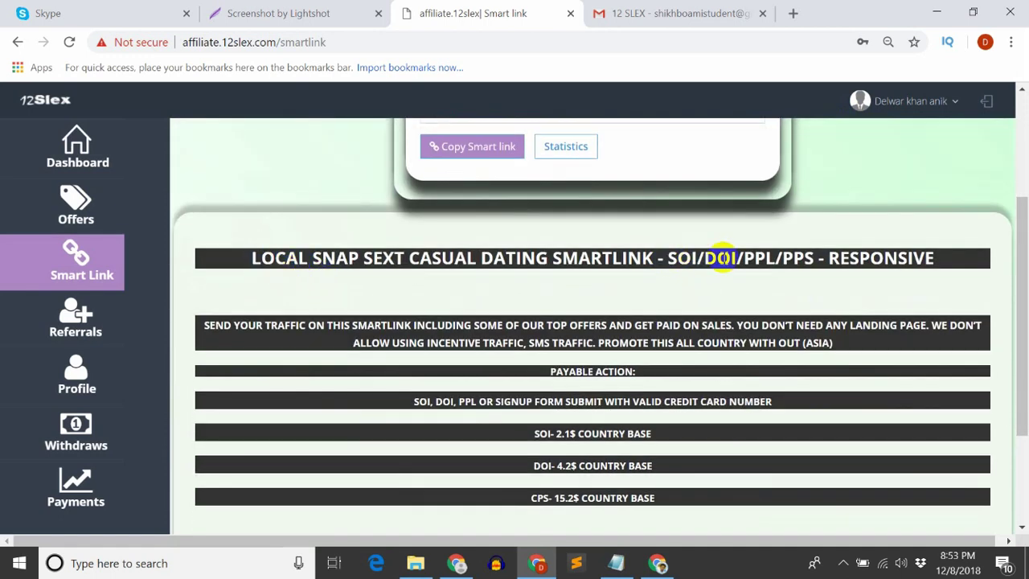
left_click_drag(855, 265, 937, 269)
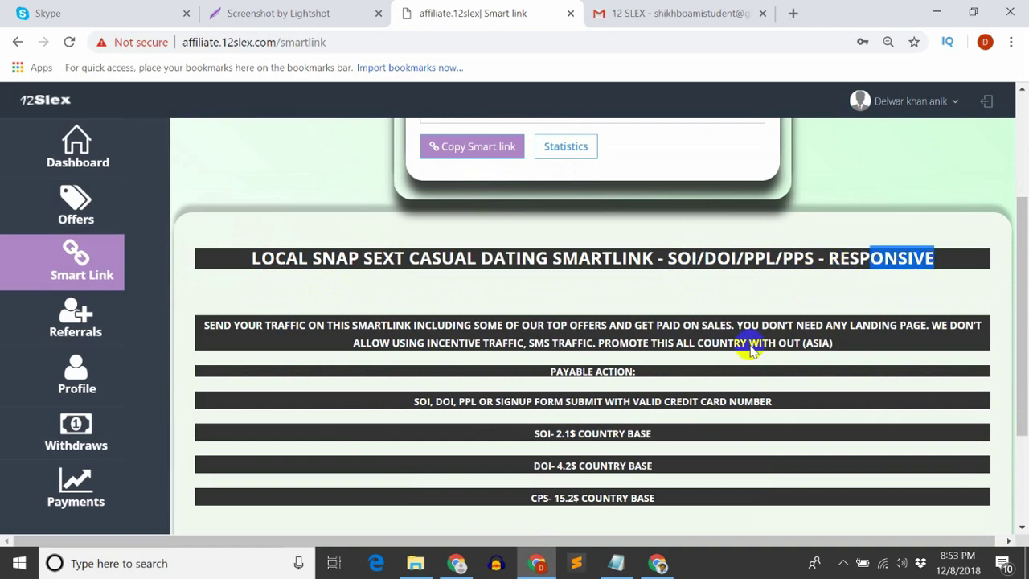
left_click(683, 375)
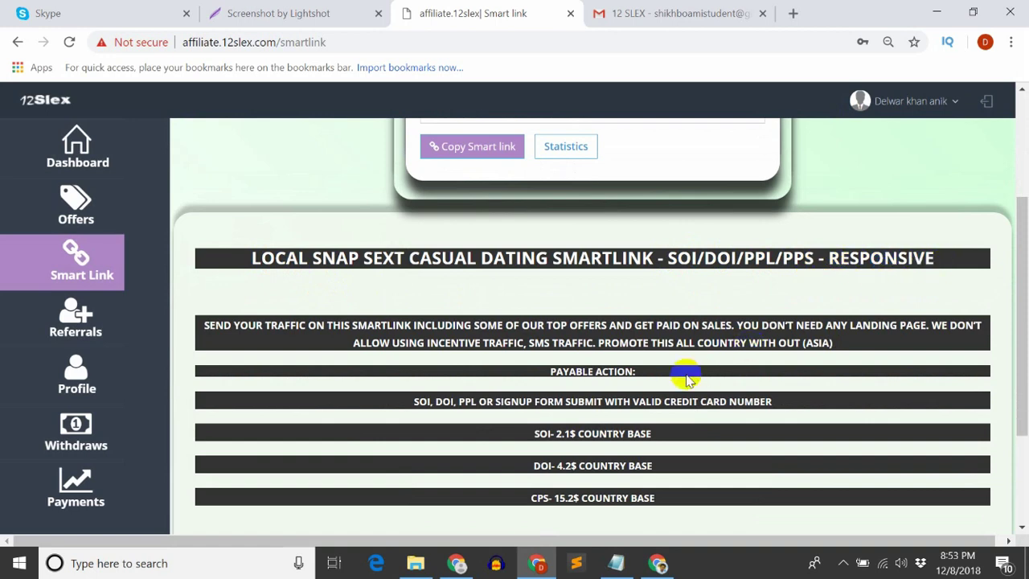
Review the payable actions: the SOI payout row and the CPS 15.2$ payout
left_click_drag(532, 435, 700, 478)
left_click(531, 455)
left_click(673, 466)
scroll(524, 428, "down", 1)
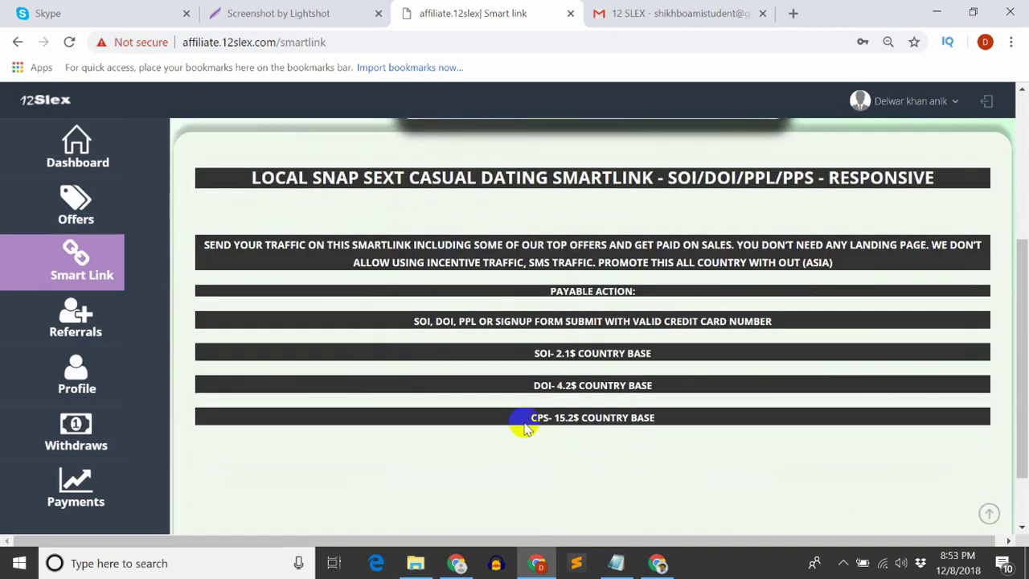
left_click_drag(525, 428, 591, 423)
left_click(735, 443)
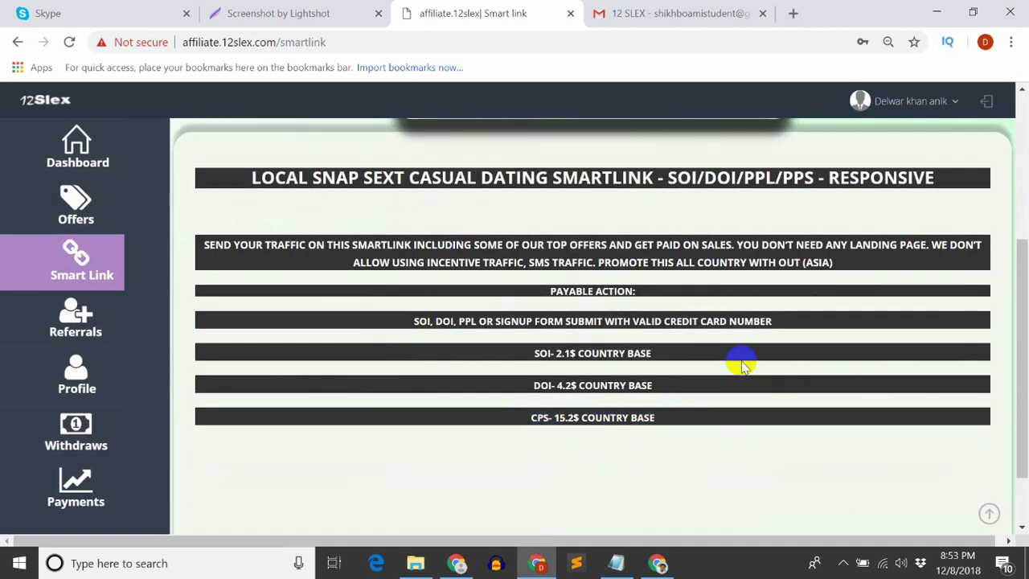
Read the offer rules: signup form submission required, no incentive or SMS traffic, no landing page needed
left_click_drag(565, 320, 579, 319)
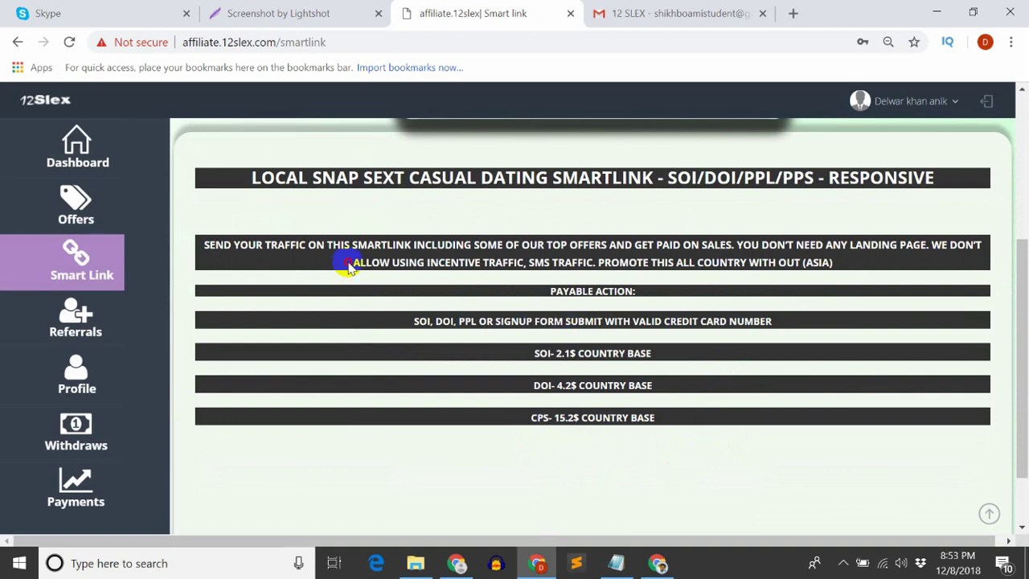
left_click_drag(348, 268, 505, 270)
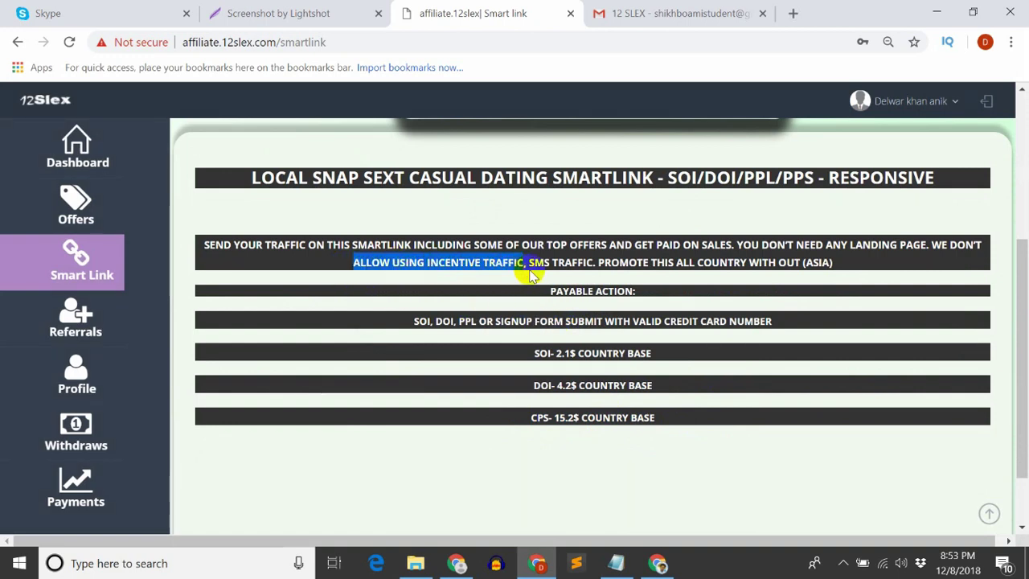
left_click_drag(533, 263, 581, 258)
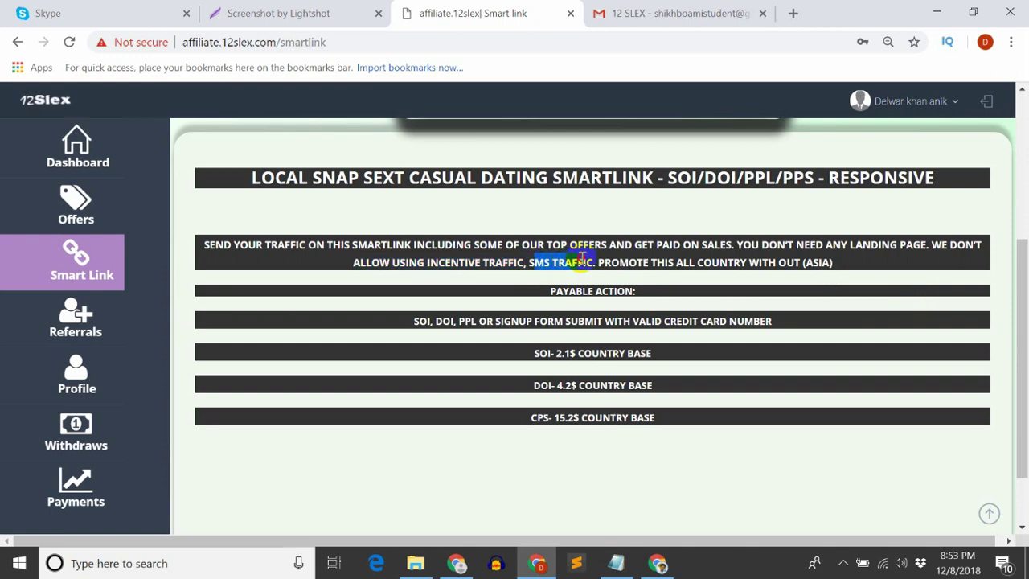
left_click(865, 304)
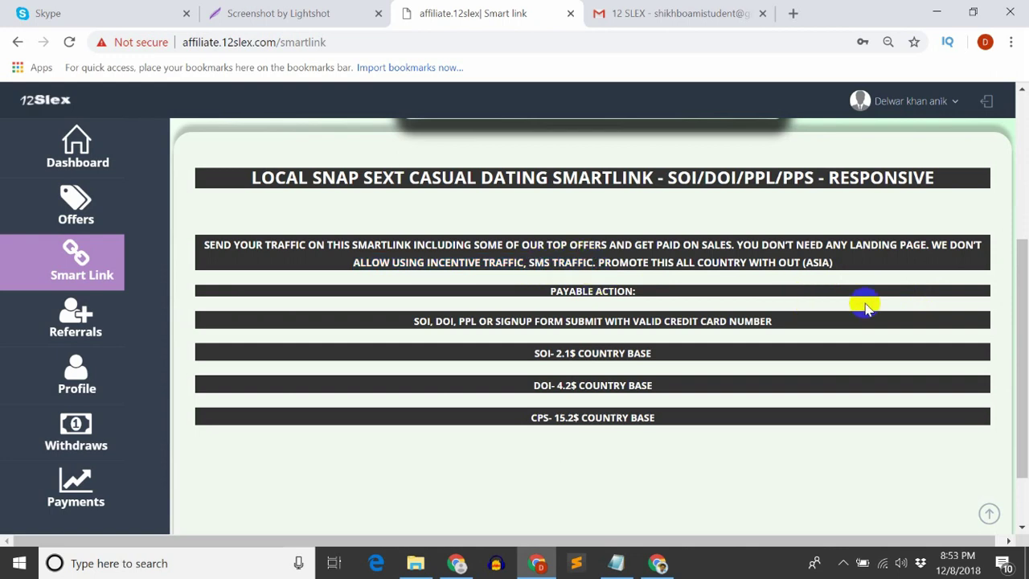
left_click_drag(739, 244, 925, 247)
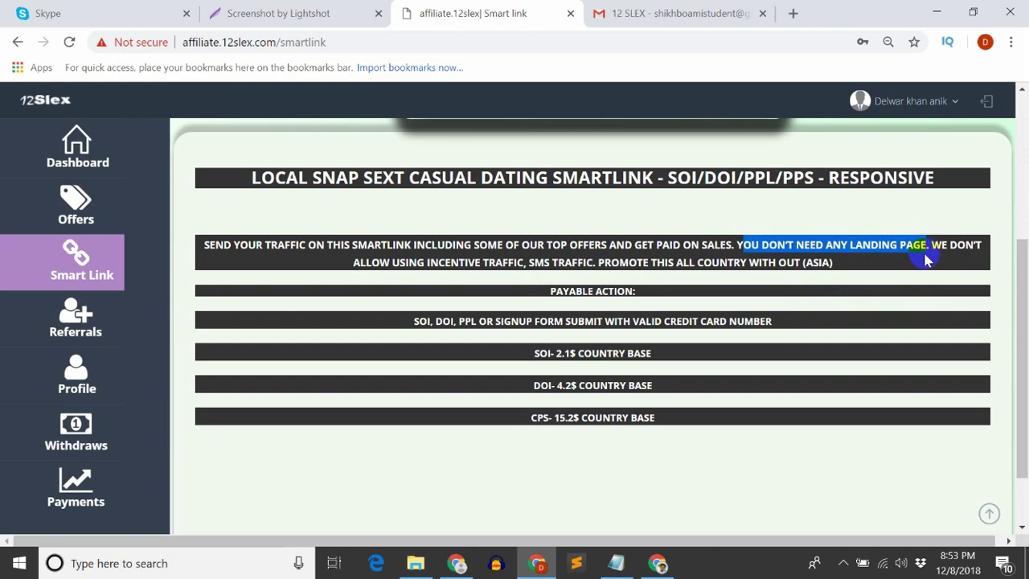
left_click(909, 259)
left_click_drag(734, 244, 899, 246)
left_click(891, 268)
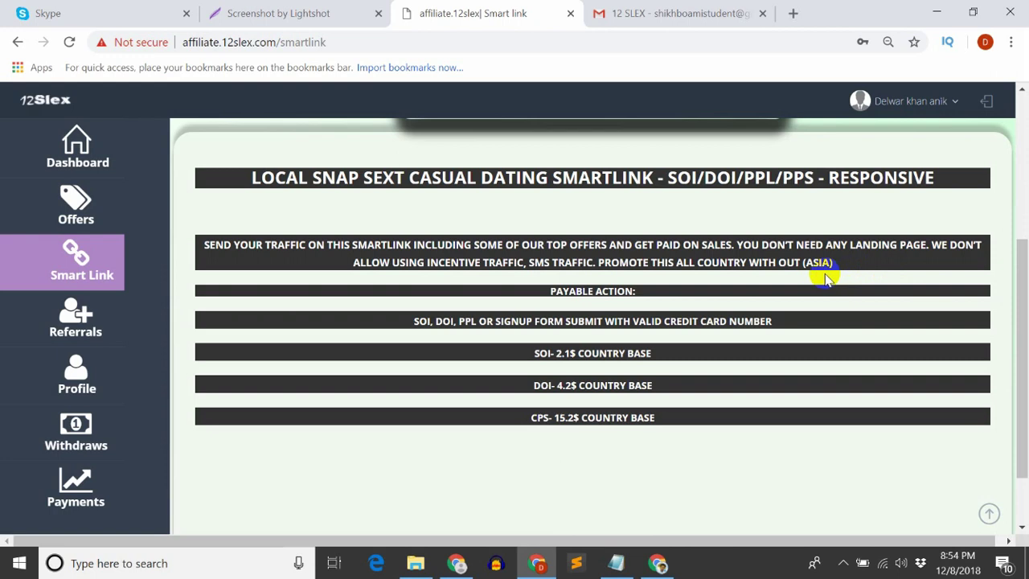
Check the geo rule allowing all countries except Asia
scroll(361, 252, "up", 3)
scroll(774, 313, "down", 2)
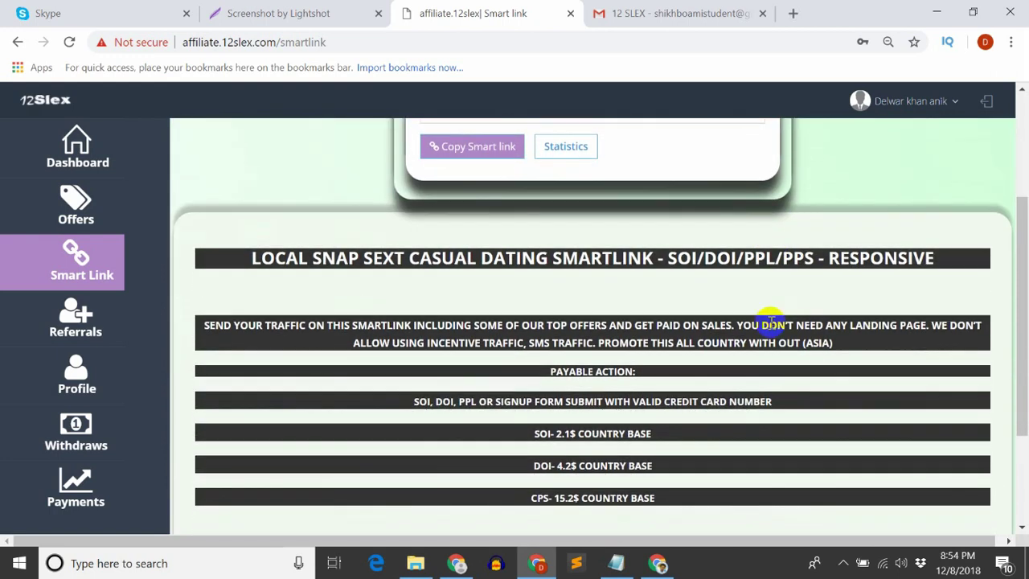
scroll(770, 322, "down", 1)
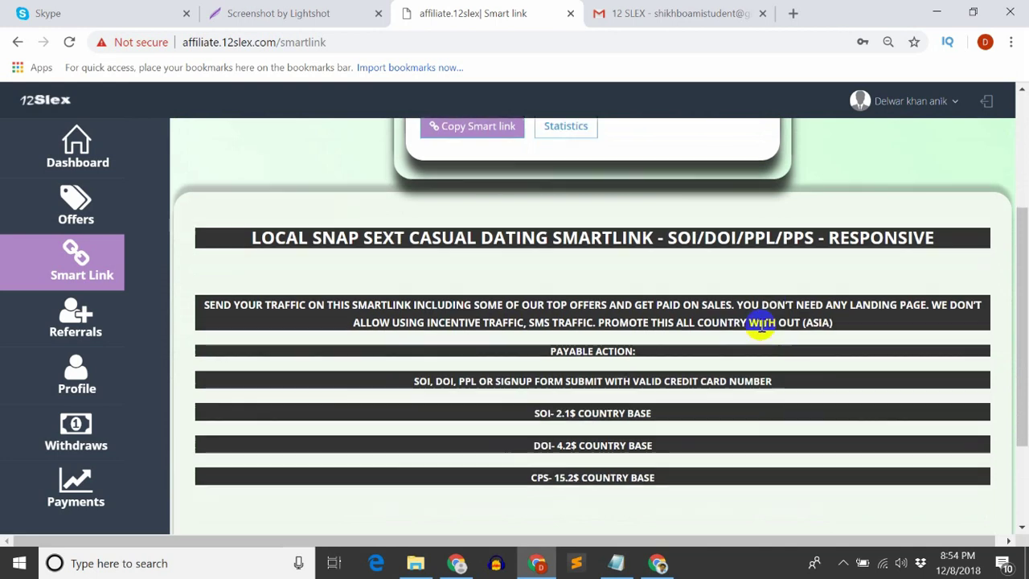
scroll(761, 326, "up", 1)
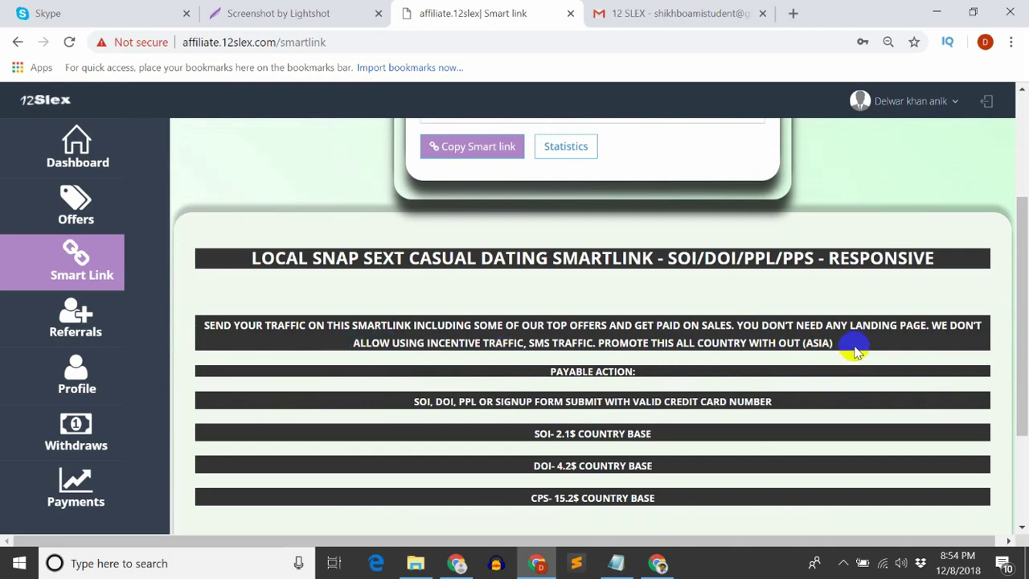
left_click_drag(854, 343, 592, 352)
left_click(812, 345)
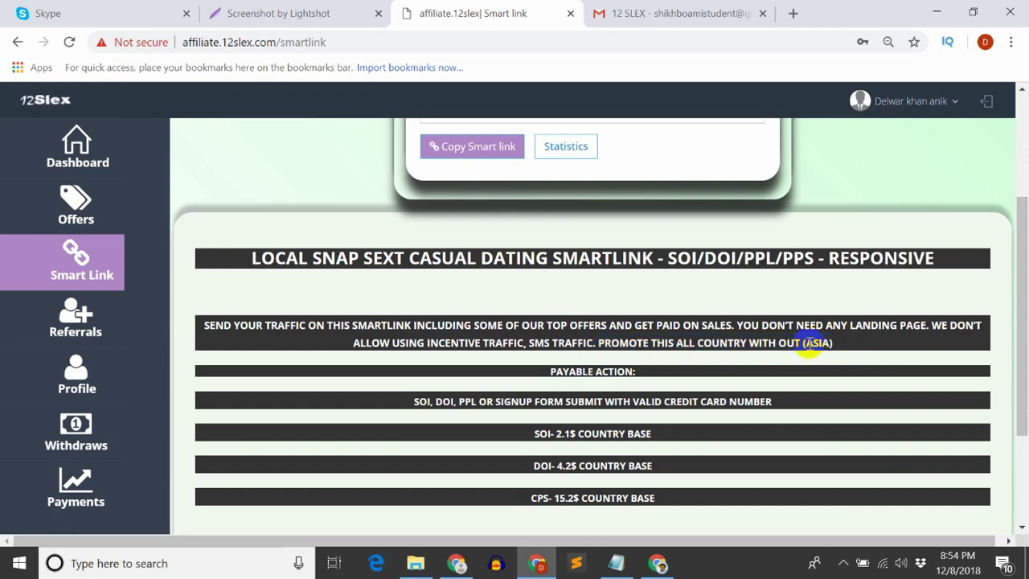
scroll(819, 343, "up", 2)
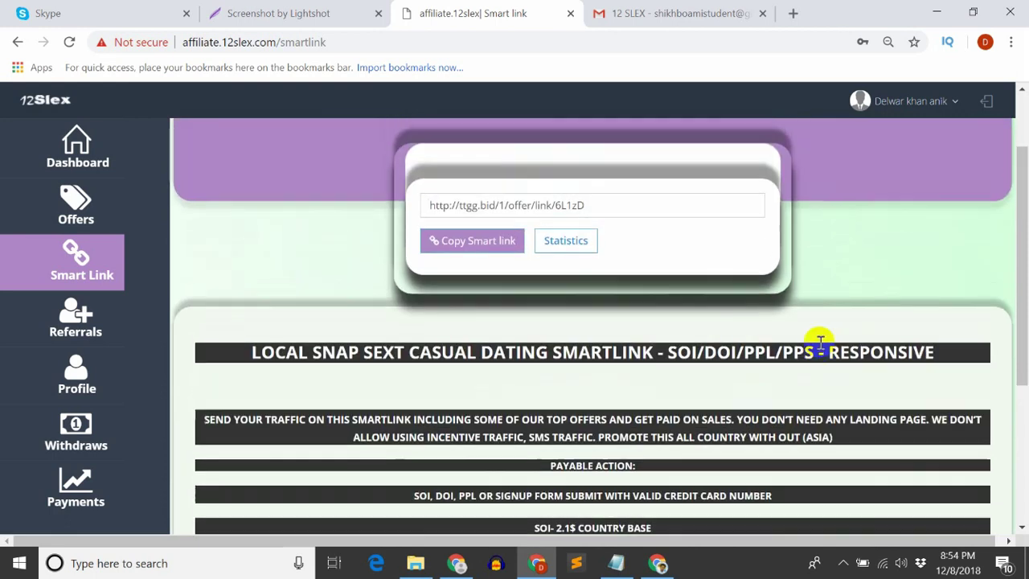